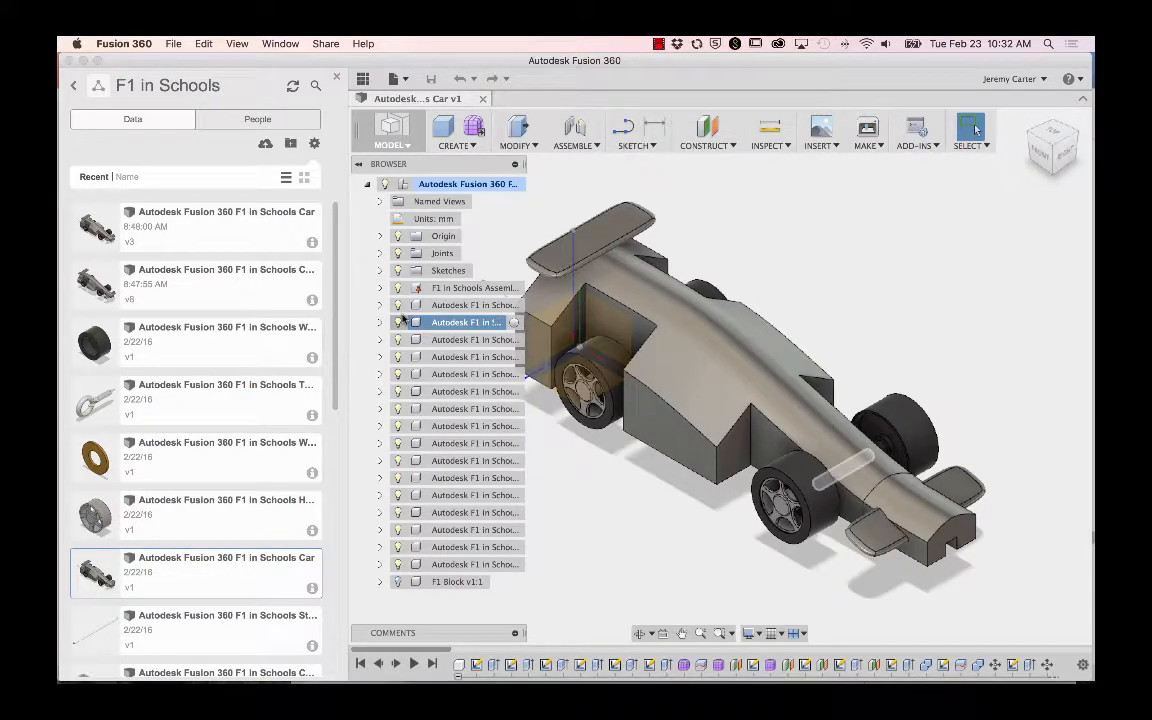
- Hide the data panel and widen the browser until the full component names are readable
click(338, 78)
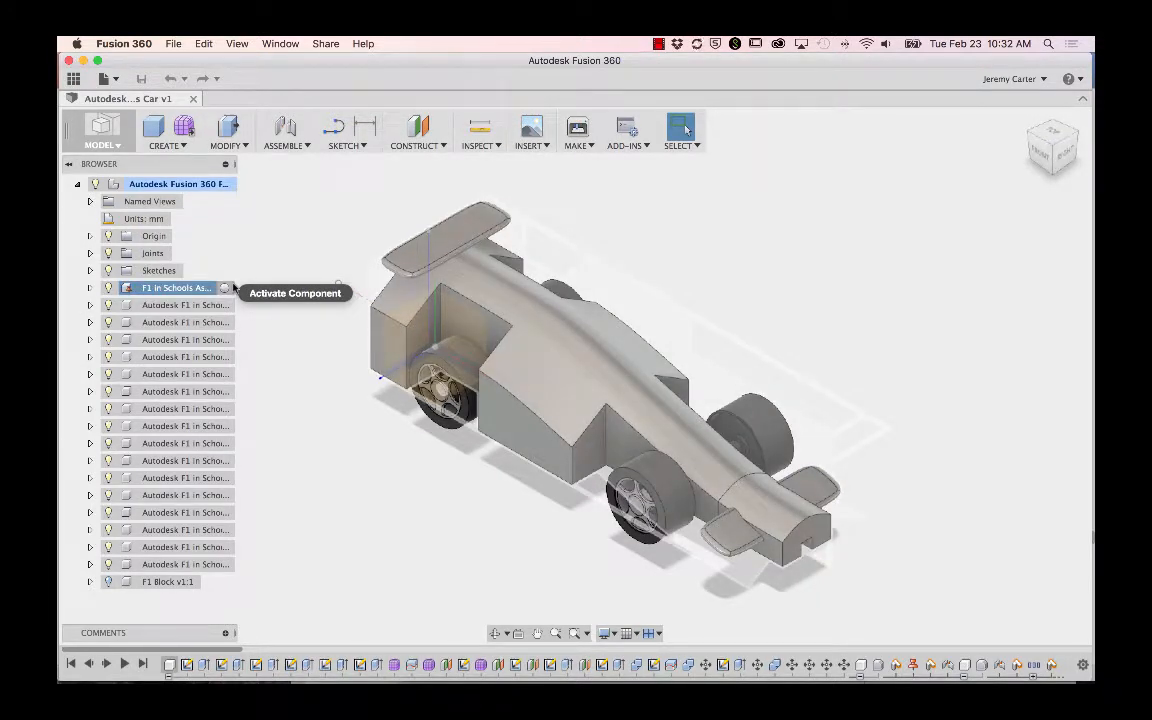
click(205, 43)
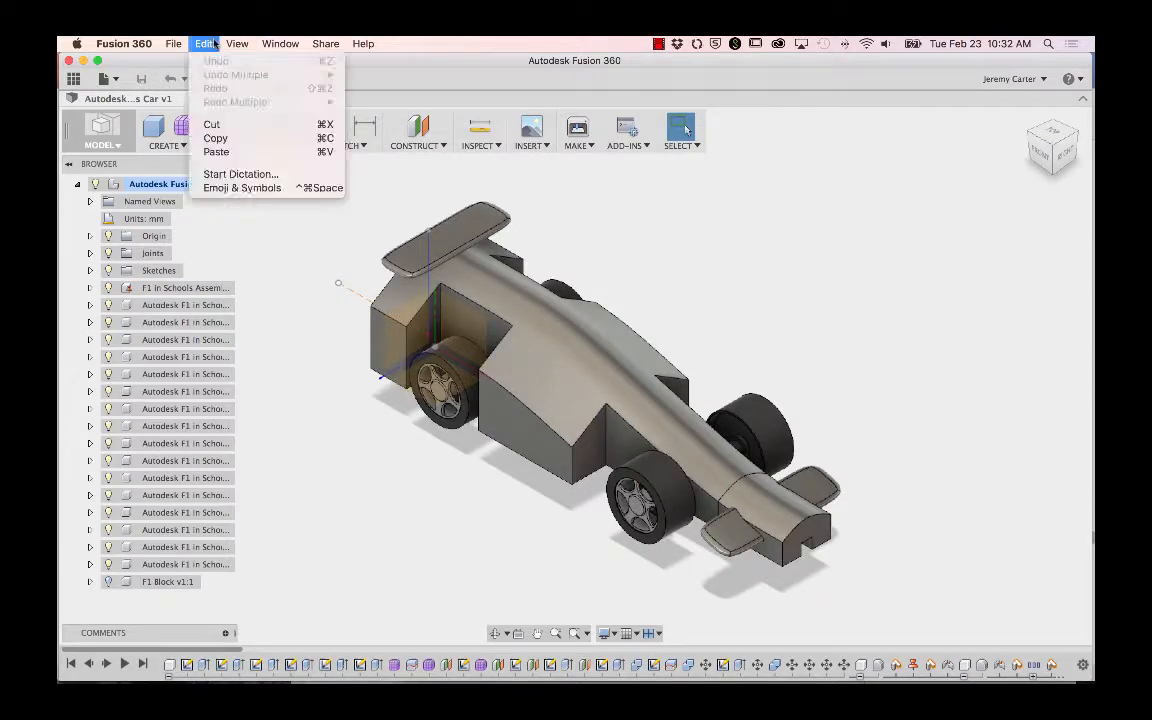
mouse_move(227, 44)
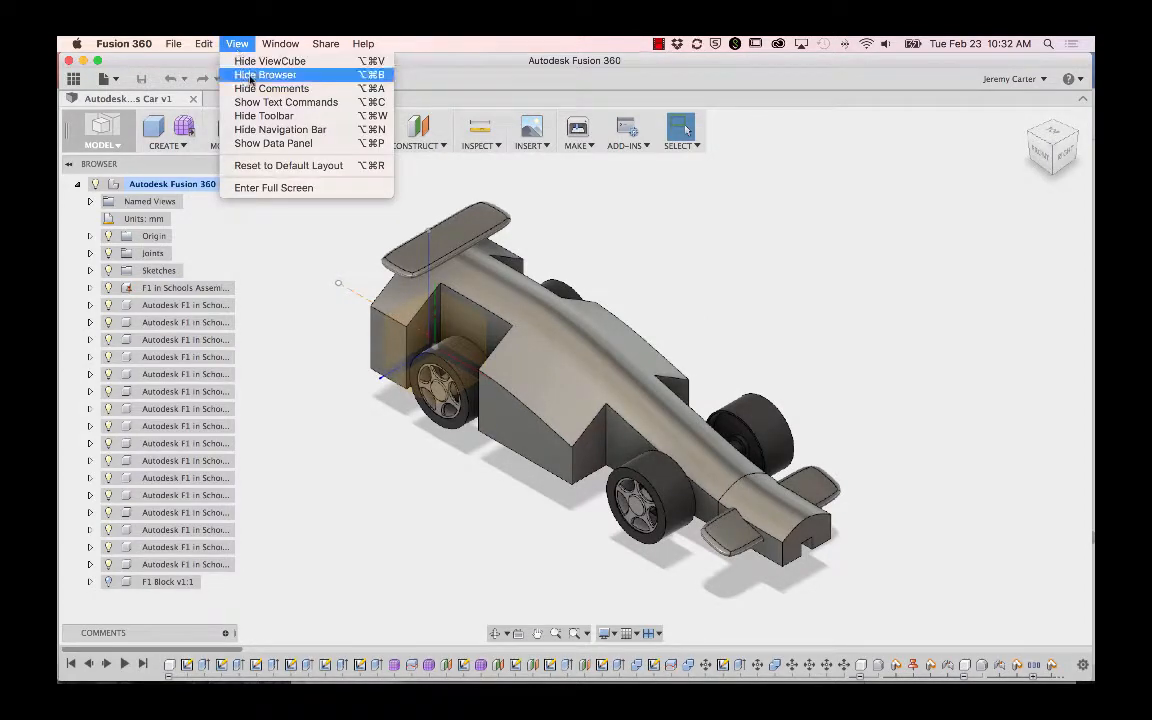
click(249, 322)
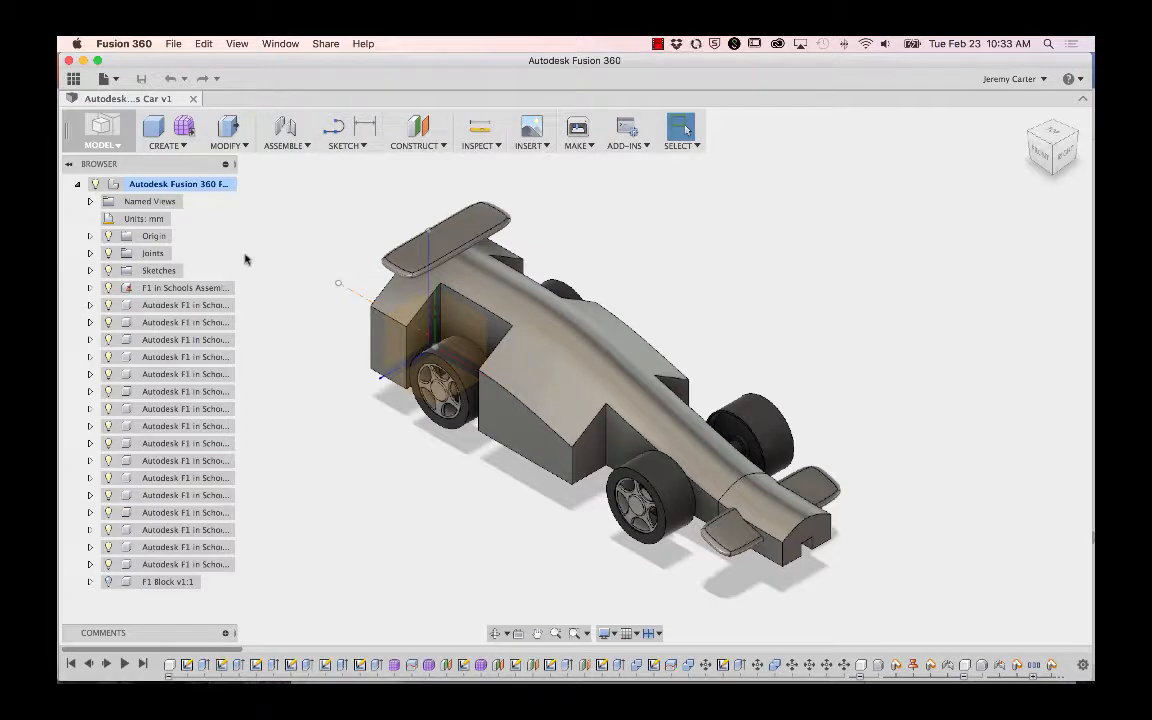
drag(234, 164, 345, 165)
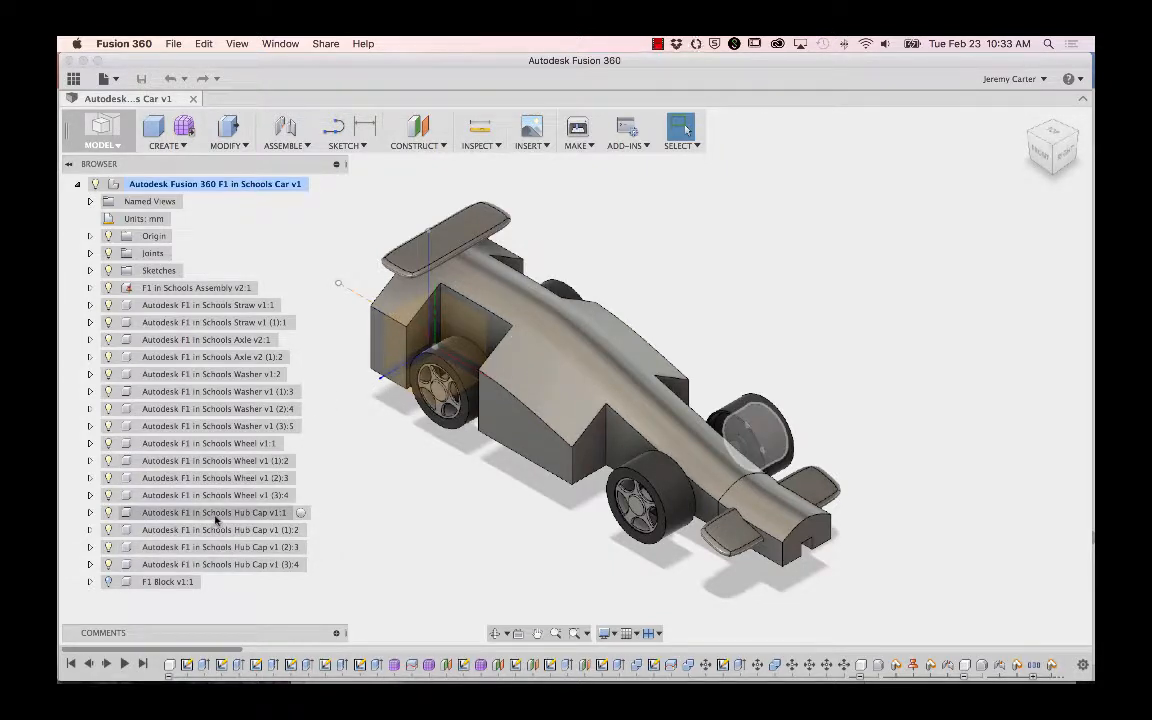
- Hide the Hub Cap v1 (2):3 component and show it again
click(120, 547)
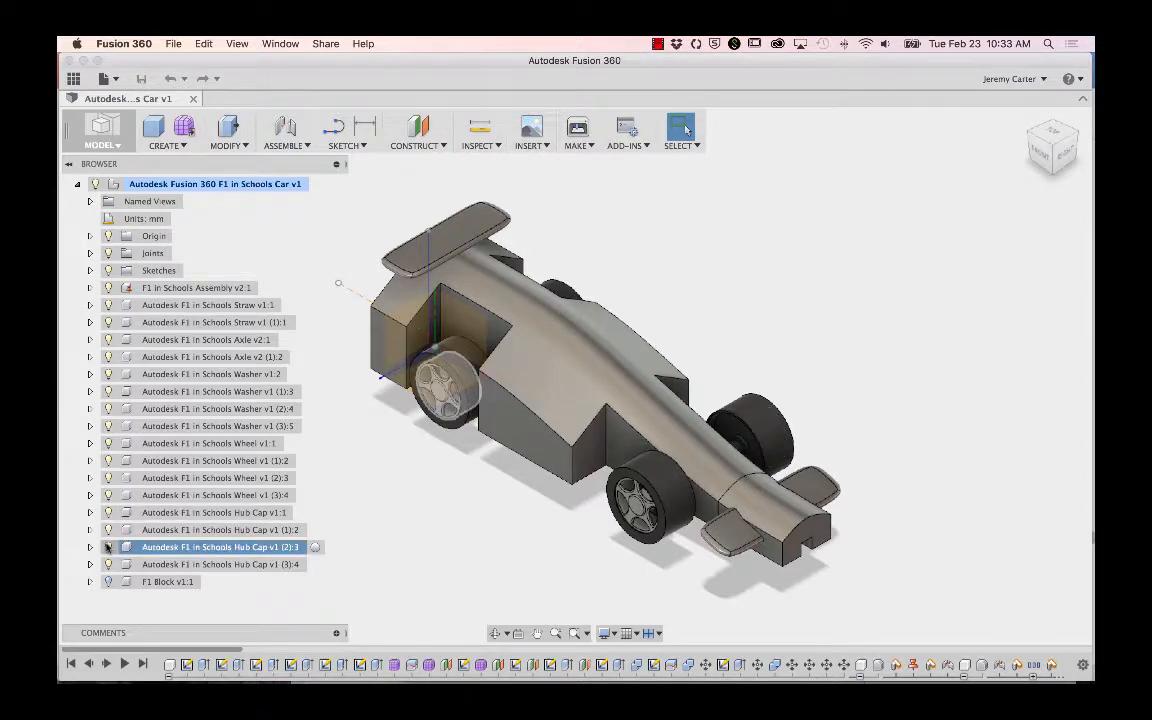
click(108, 547)
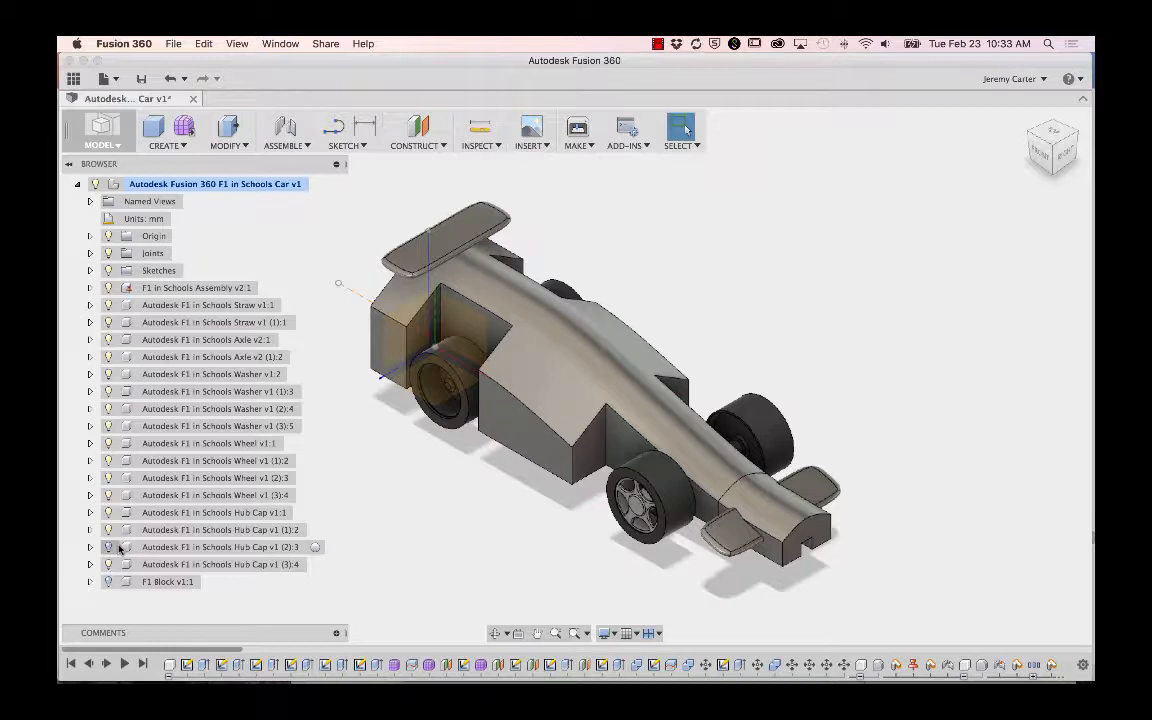
click(108, 547)
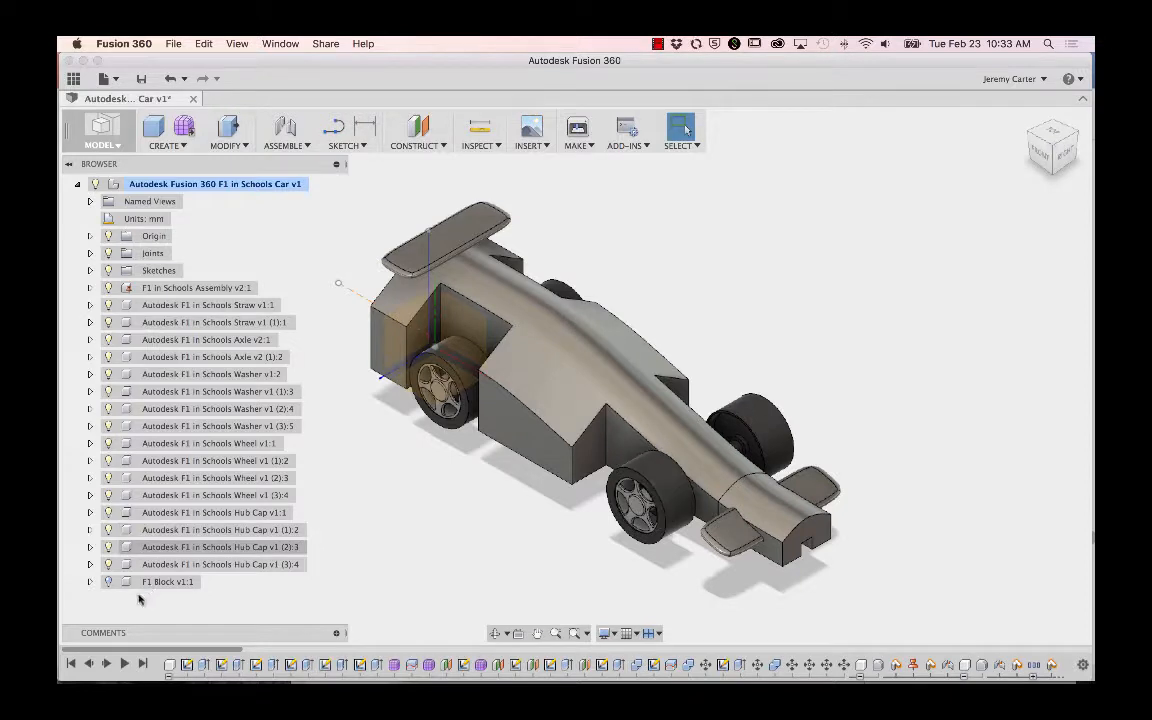
- Show the F1 Block v1:1 component and set its opacity to 40
click(109, 583)
click(109, 583)
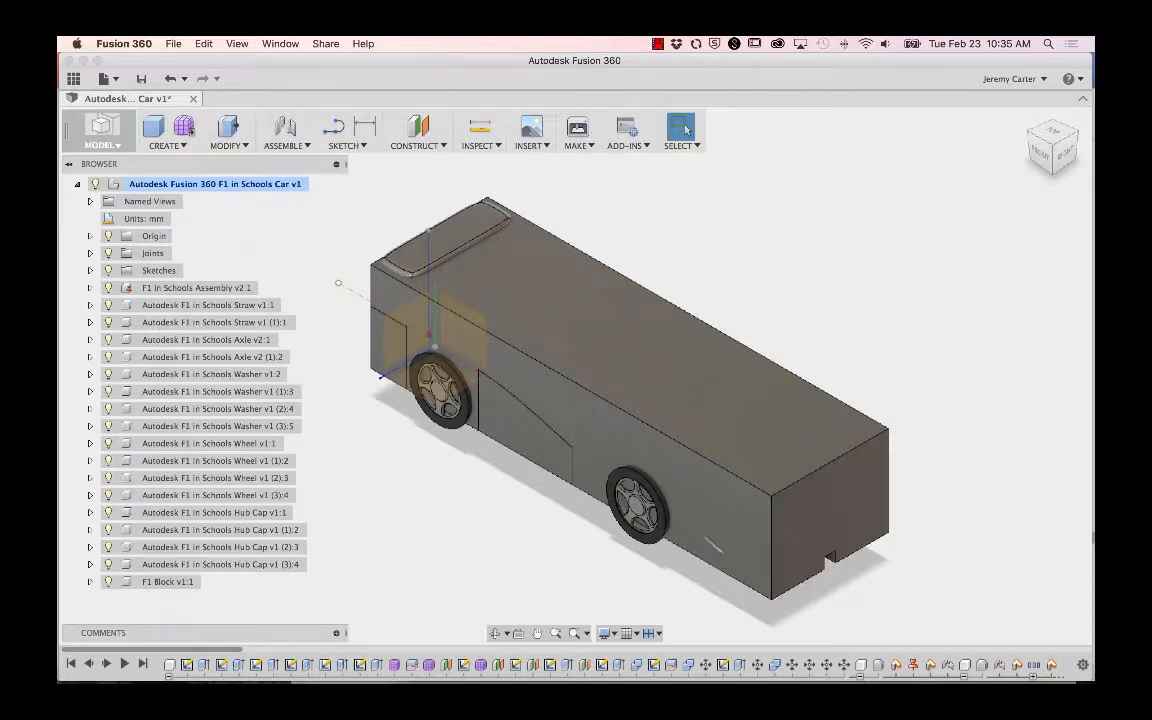
click(167, 583)
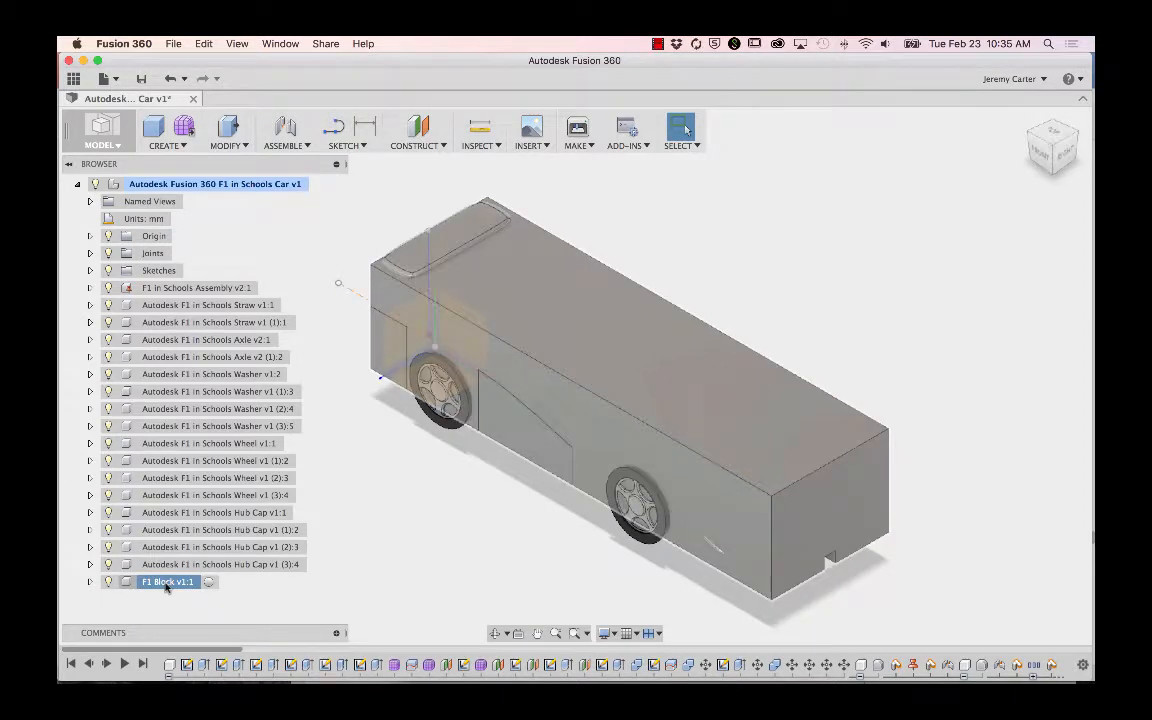
right_click(167, 586)
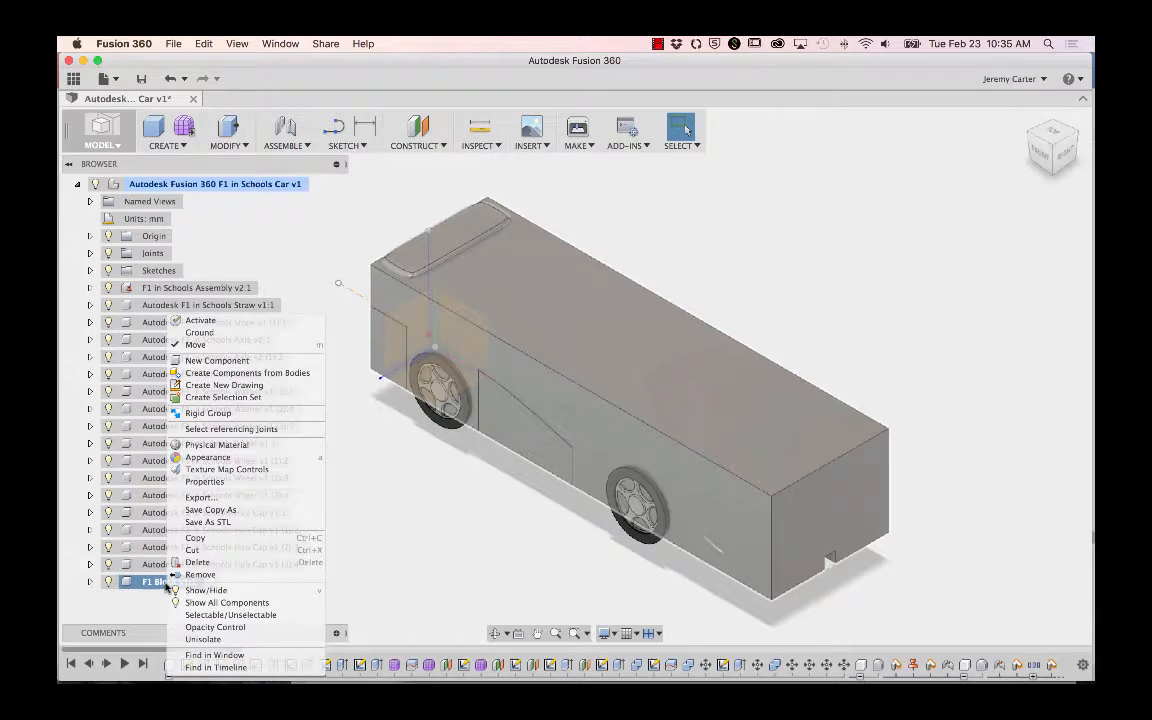
click(204, 628)
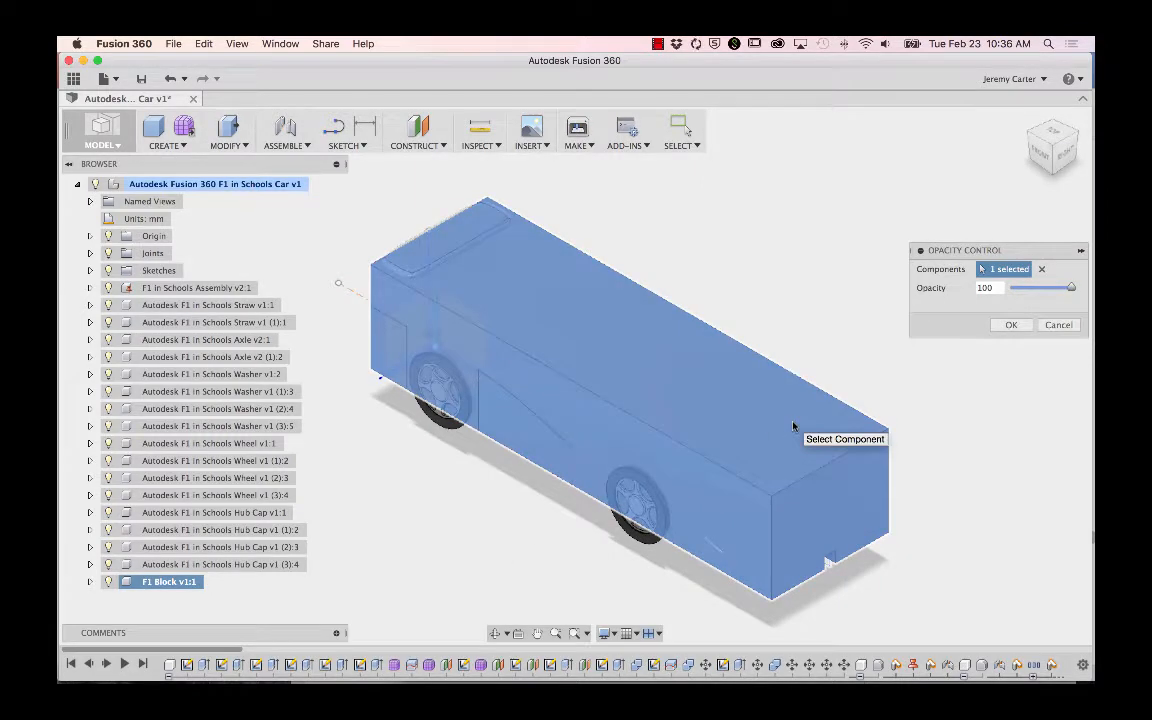
drag(1073, 289, 1028, 293)
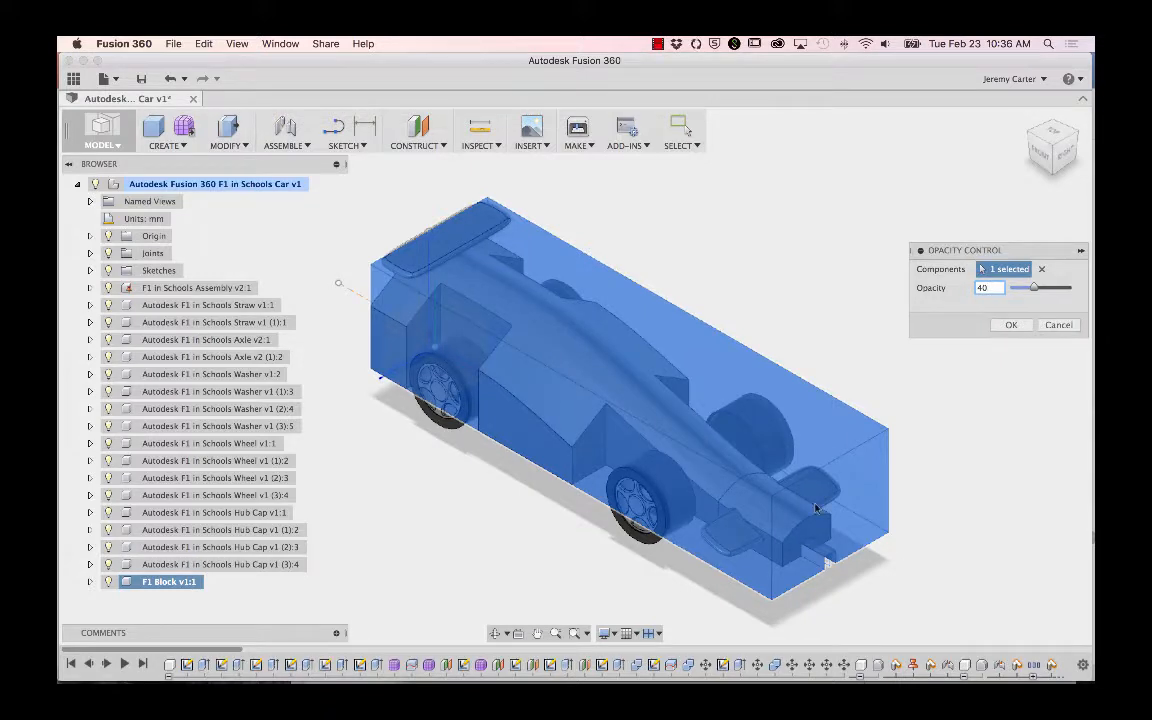
click(1012, 325)
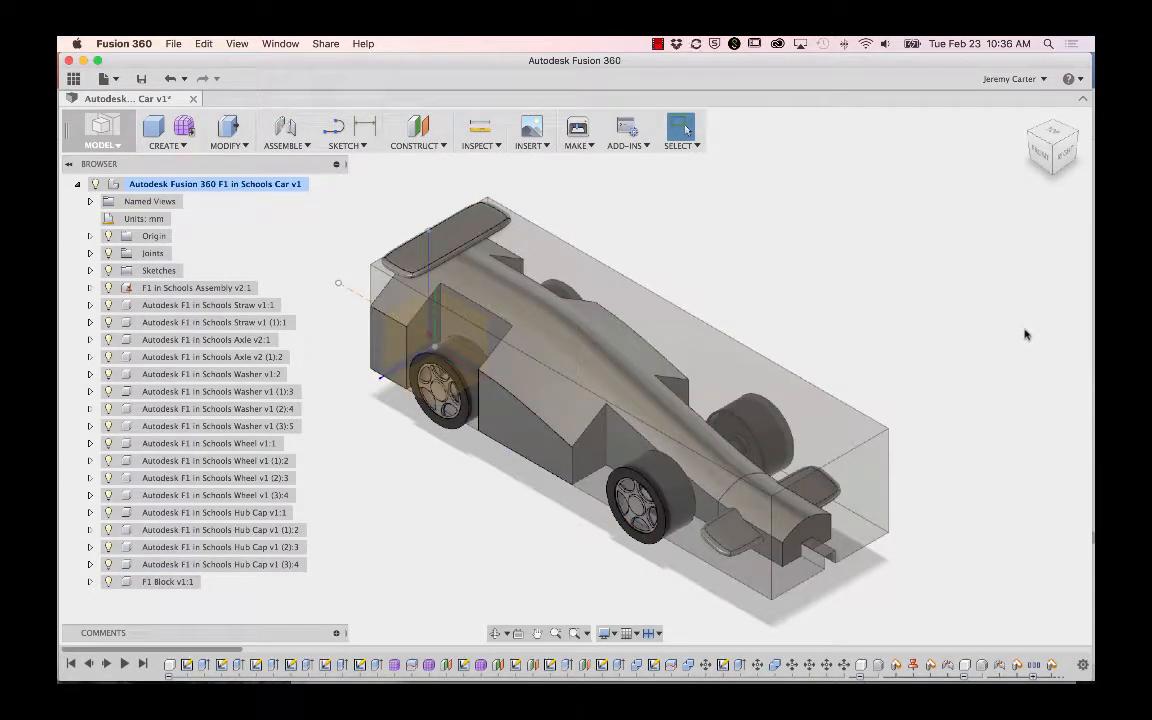
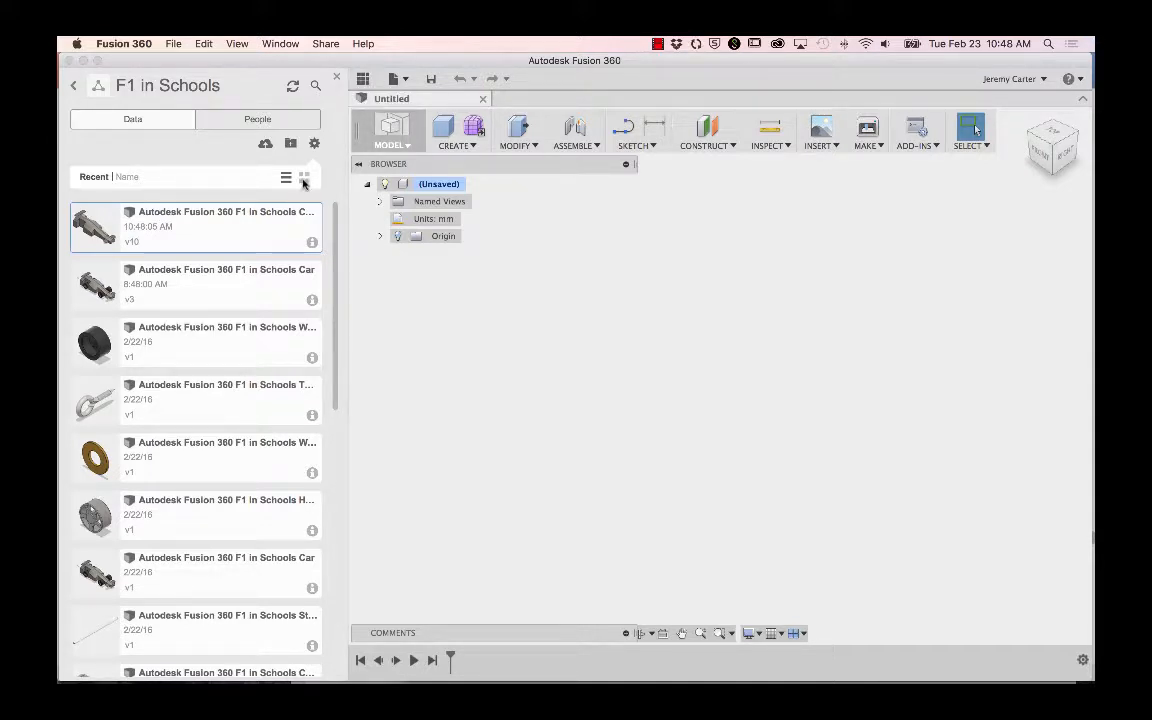
- Open version 10 of the F1 in Schools Car Without Assembly design and start Edit Form on the front wing's form
click(213, 241)
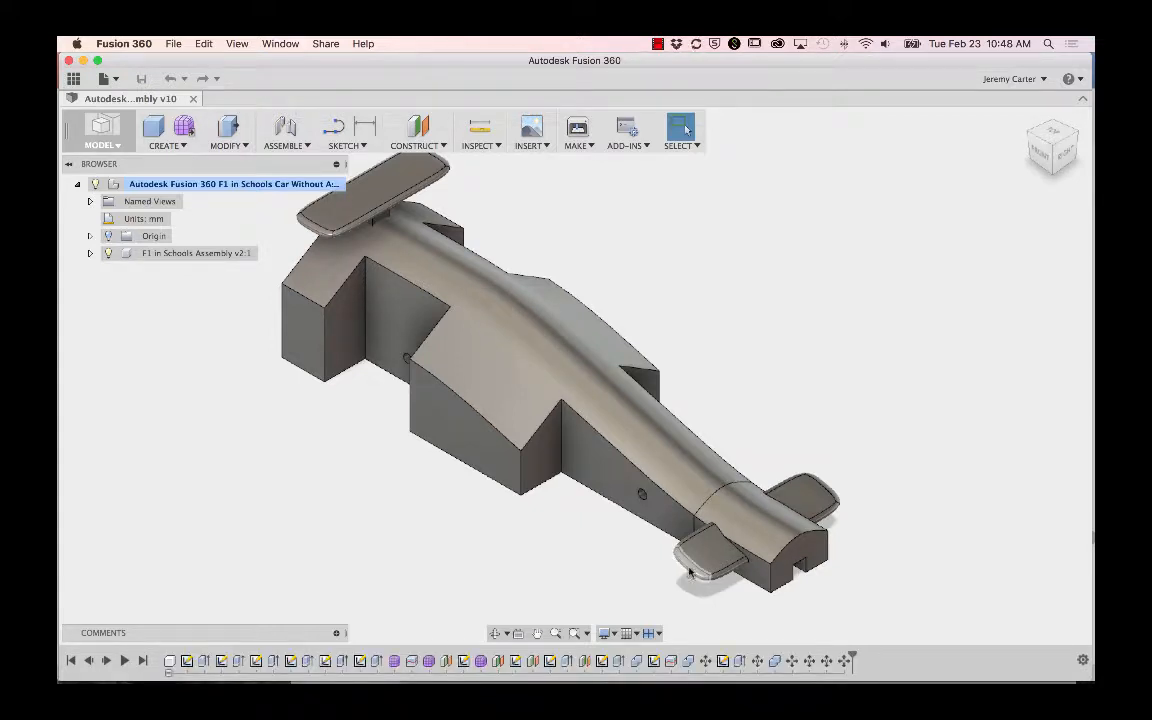
click(710, 548)
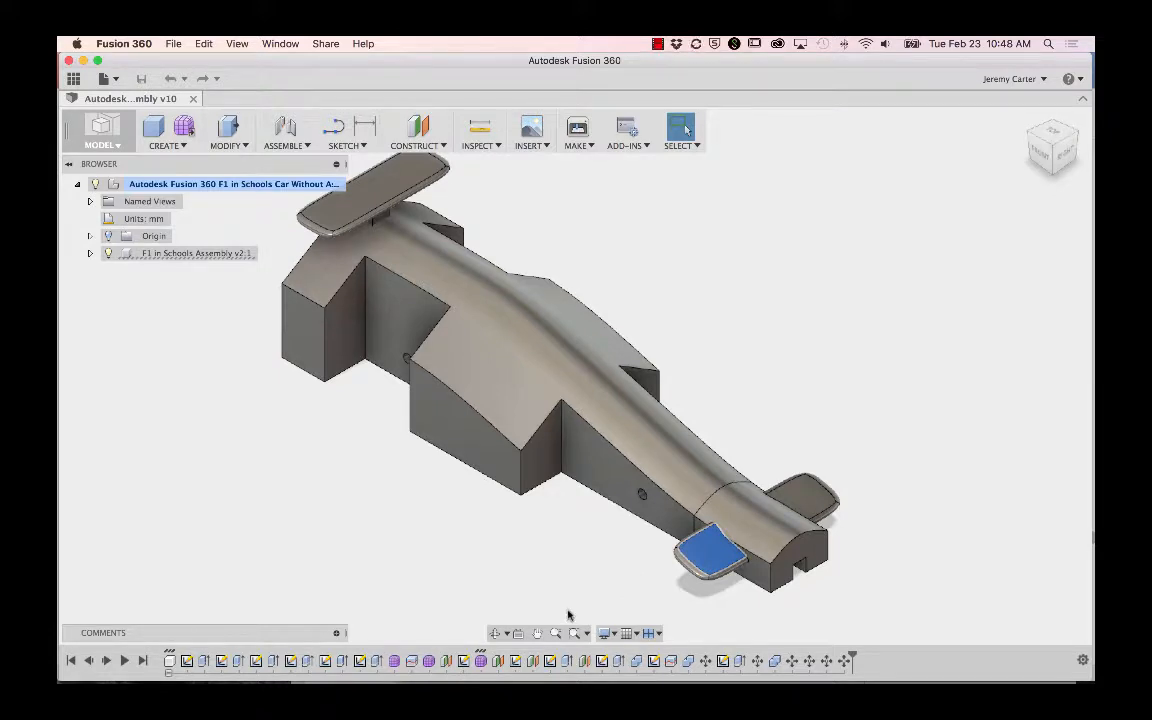
double_click(481, 661)
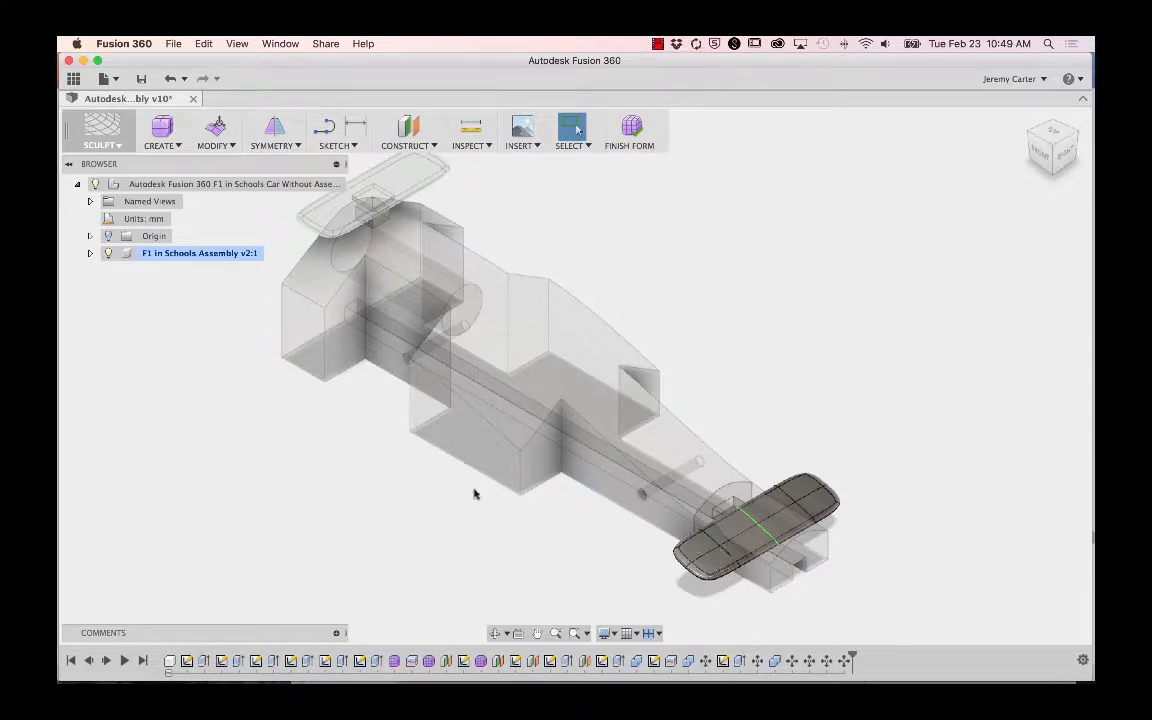
click(218, 146)
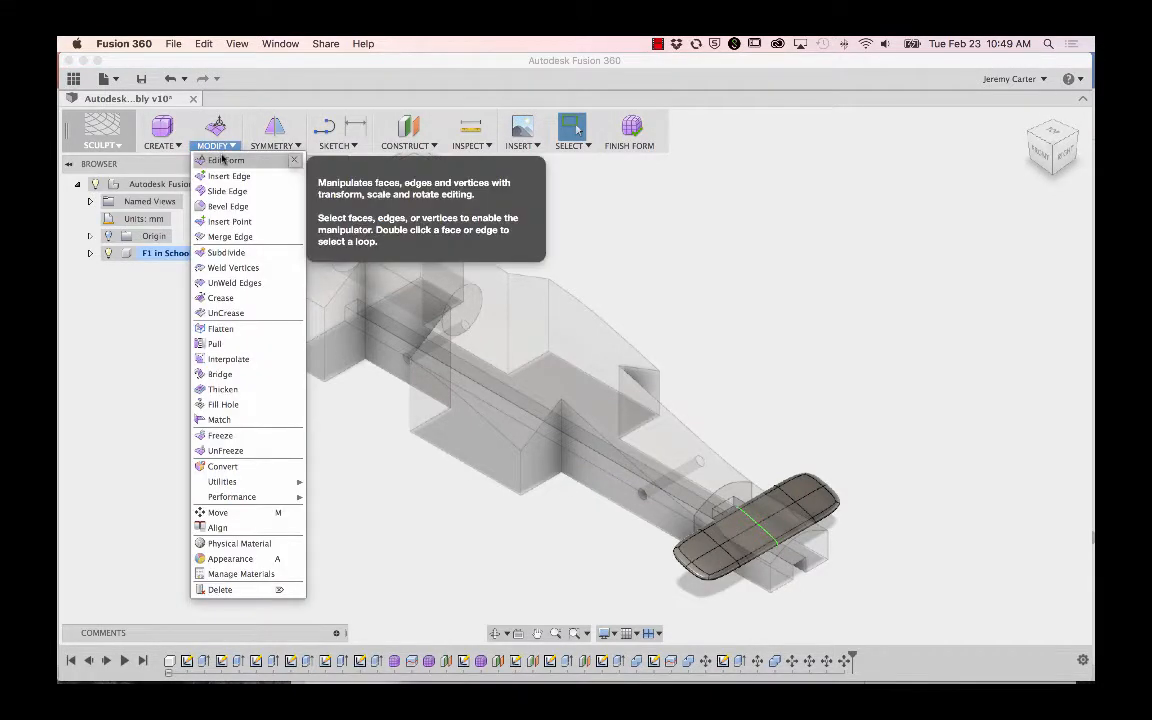
click(224, 160)
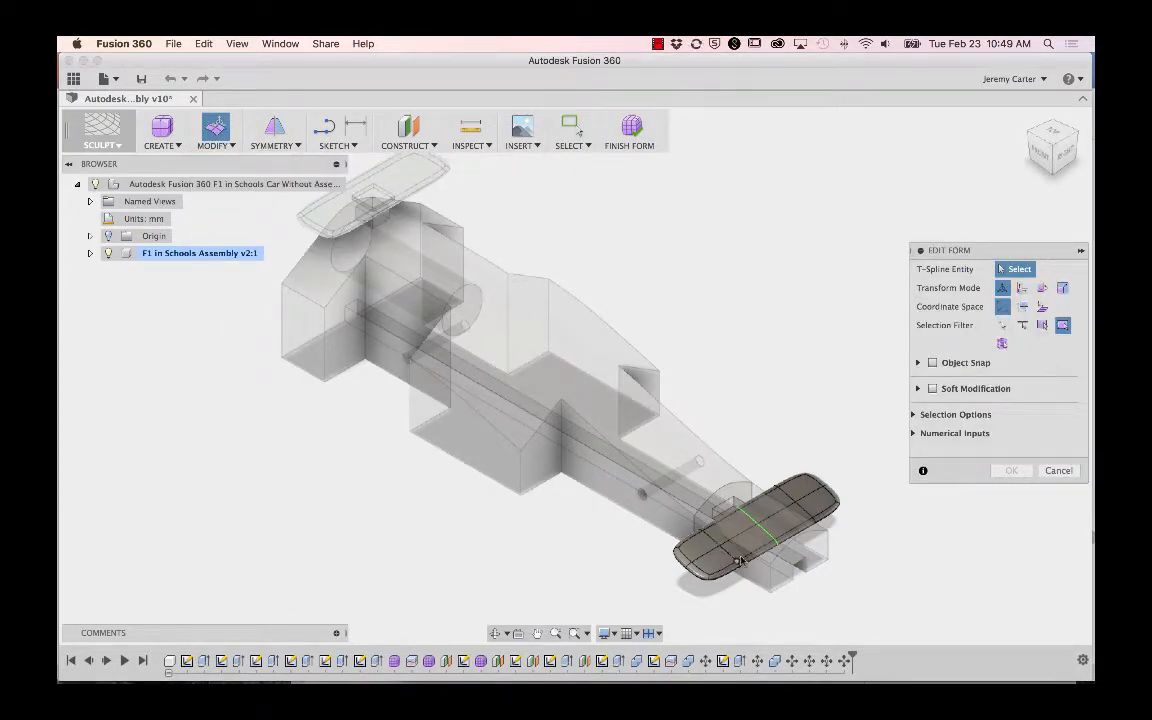
- Try moving a front corner face of the front wing 10 mm forward and rotating it -45 degrees, undoing each change
click(718, 566)
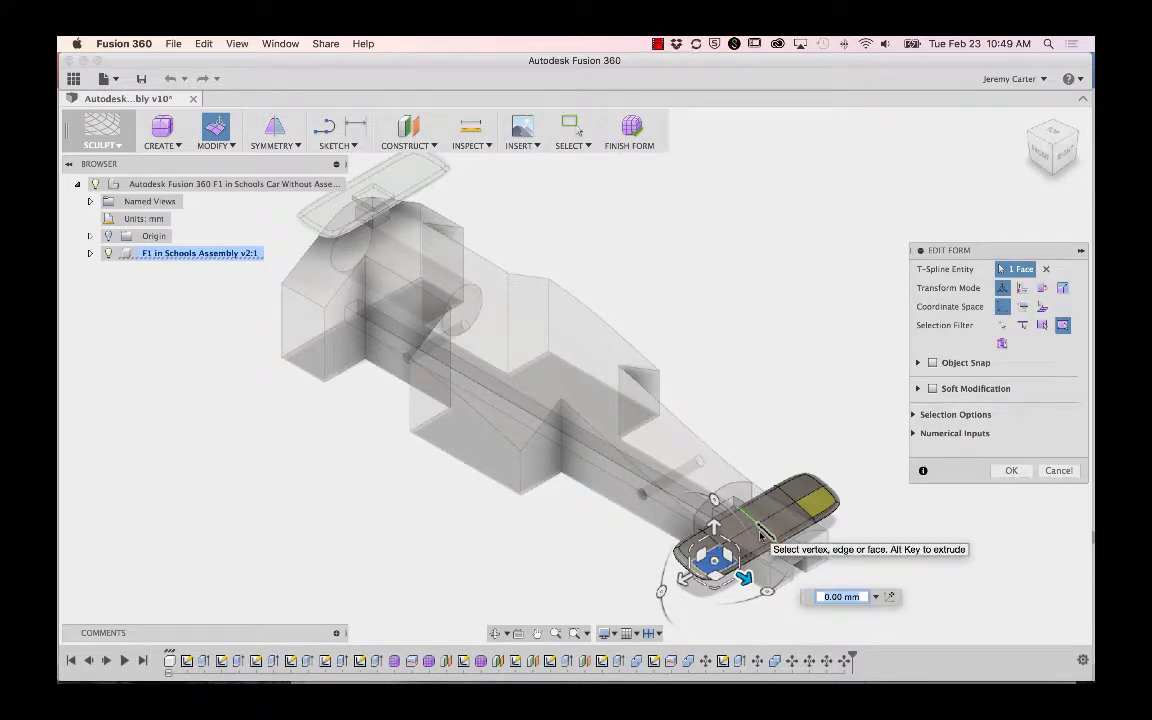
scroll(760, 537, up, 3)
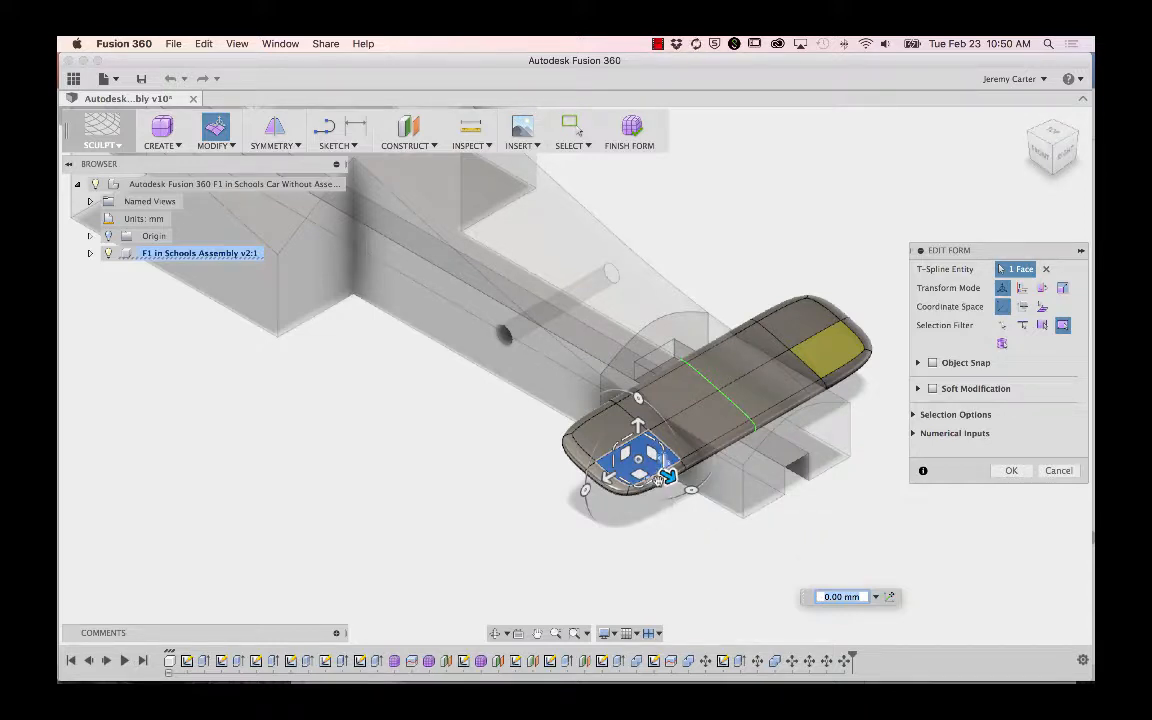
drag(668, 477, 708, 498)
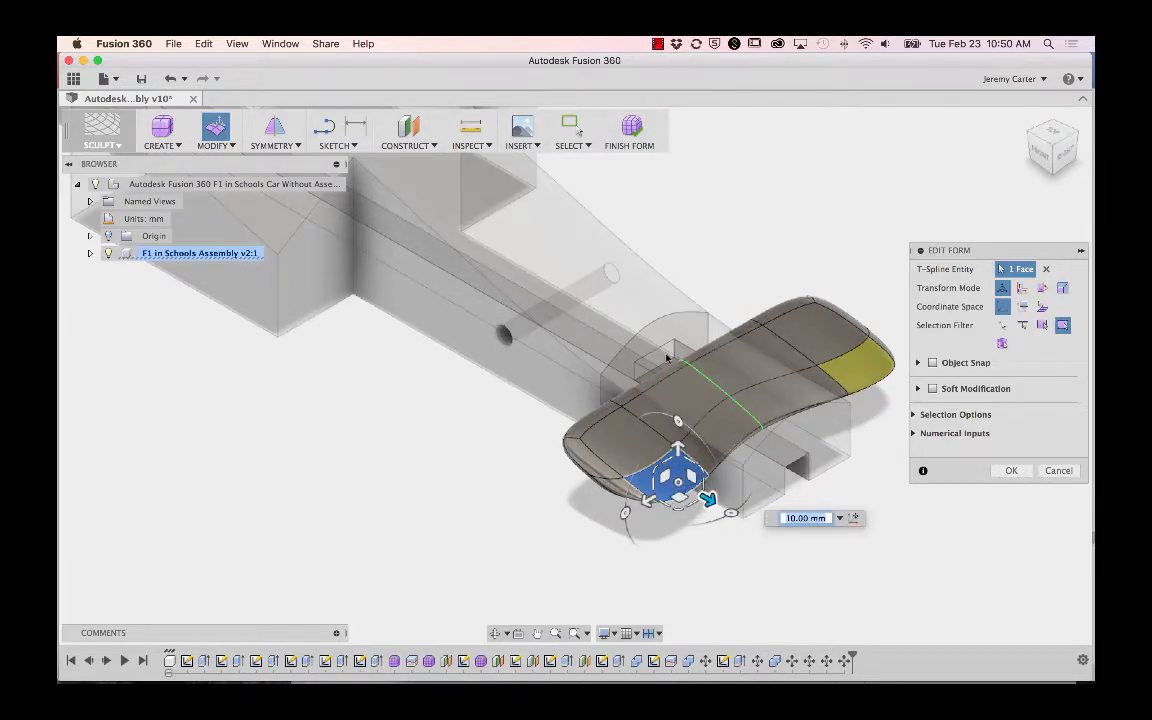
click(173, 79)
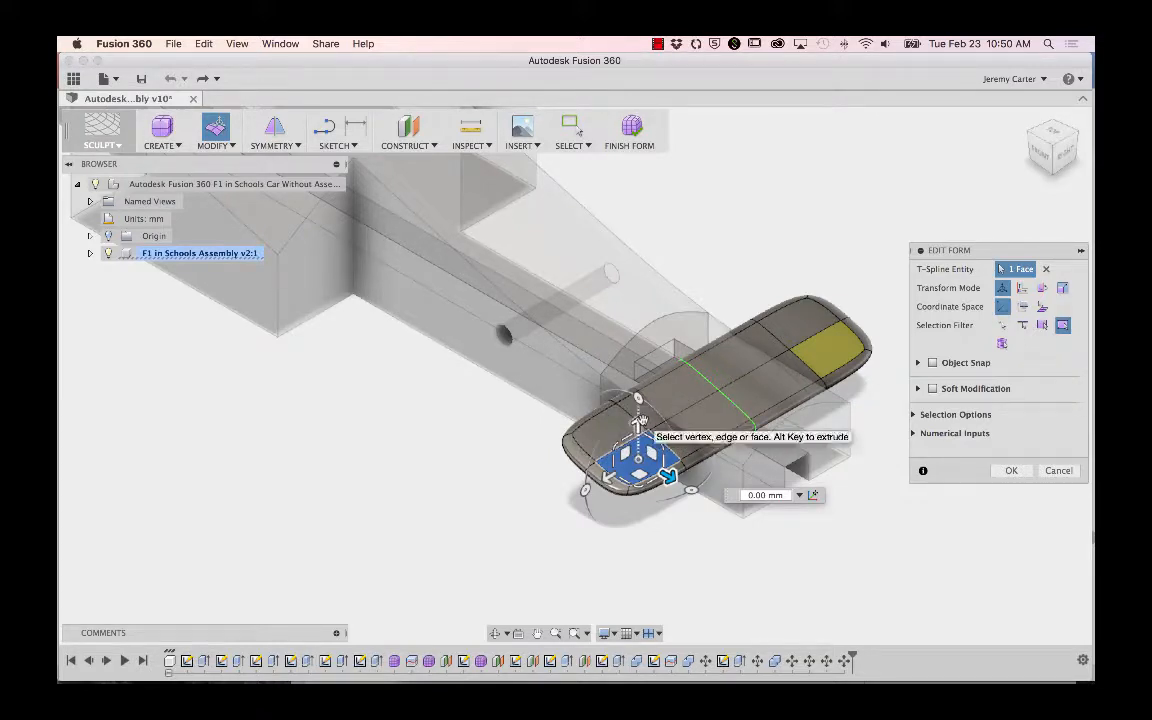
drag(638, 397, 661, 444)
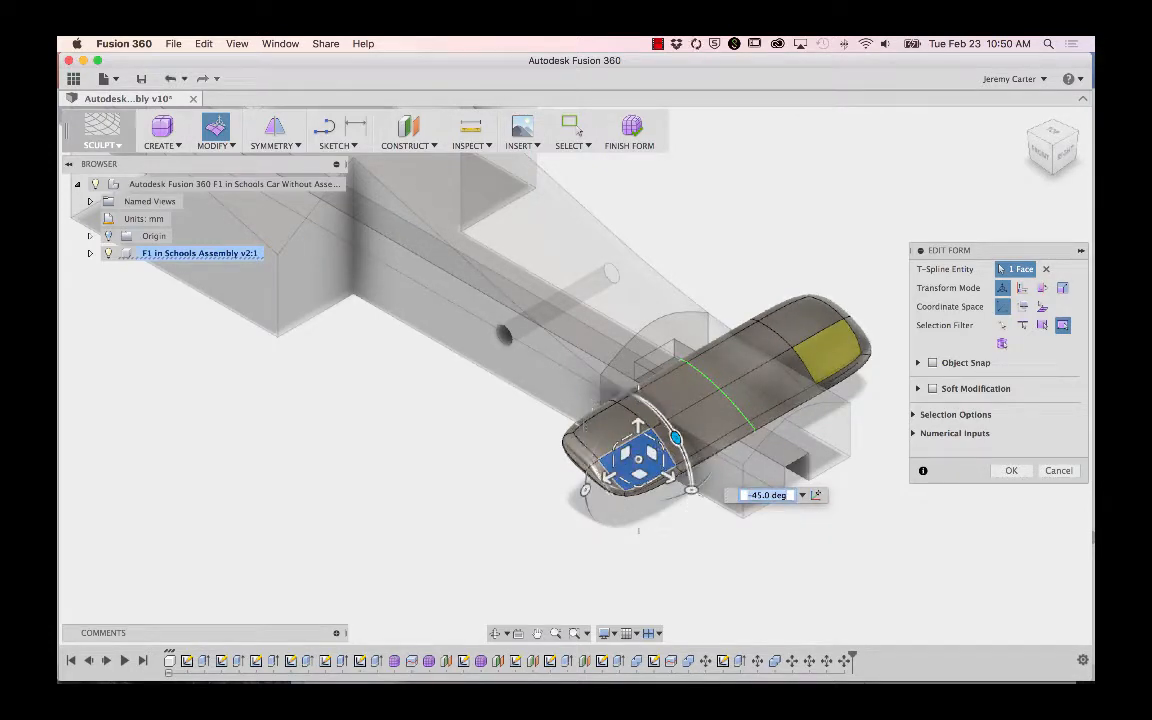
key(super+z)
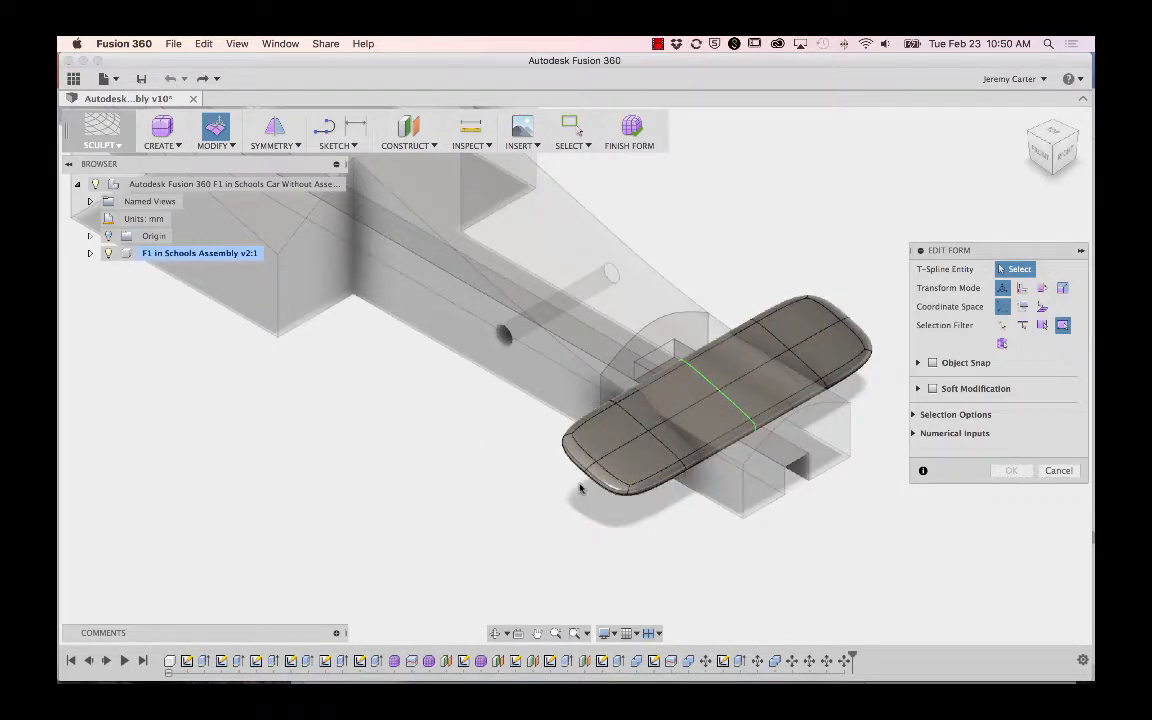
- Try moving a single edge on the front wing's leading side 5 mm forward, and undo the move
click(668, 488)
drag(687, 489, 705, 502)
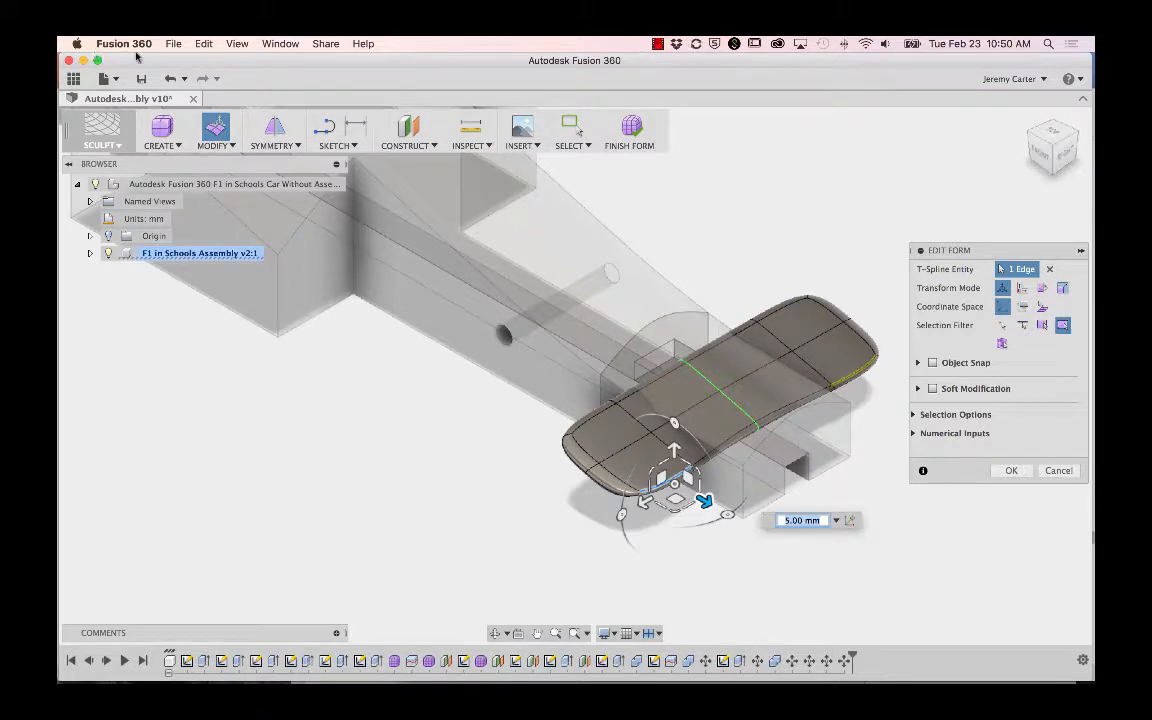
click(170, 78)
click(443, 487)
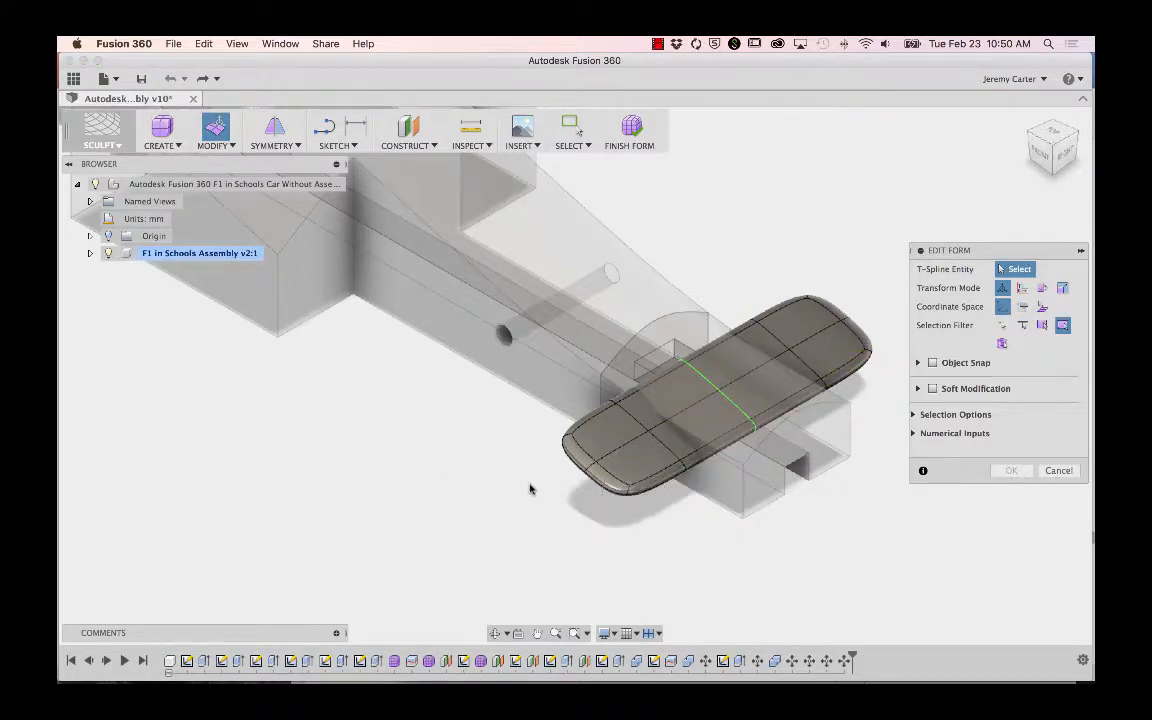
- Try rotating a corner vertex of the front wing 30 degrees, and undo the rotation
click(627, 486)
drag(628, 427, 602, 414)
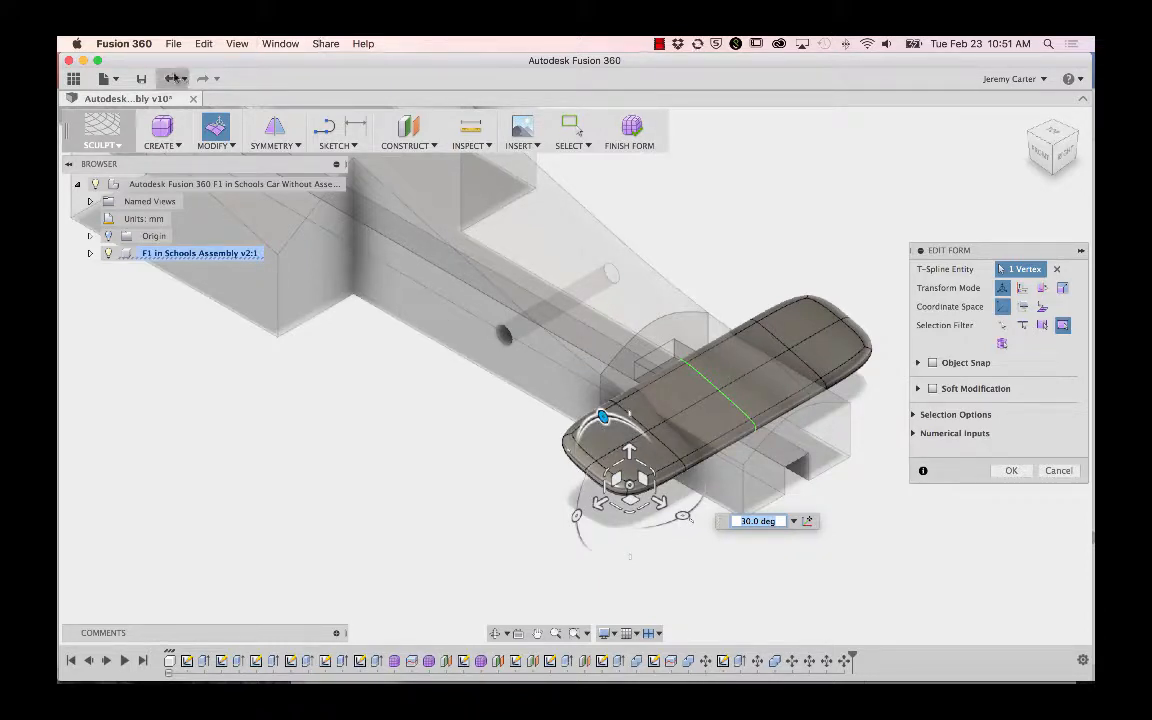
click(172, 78)
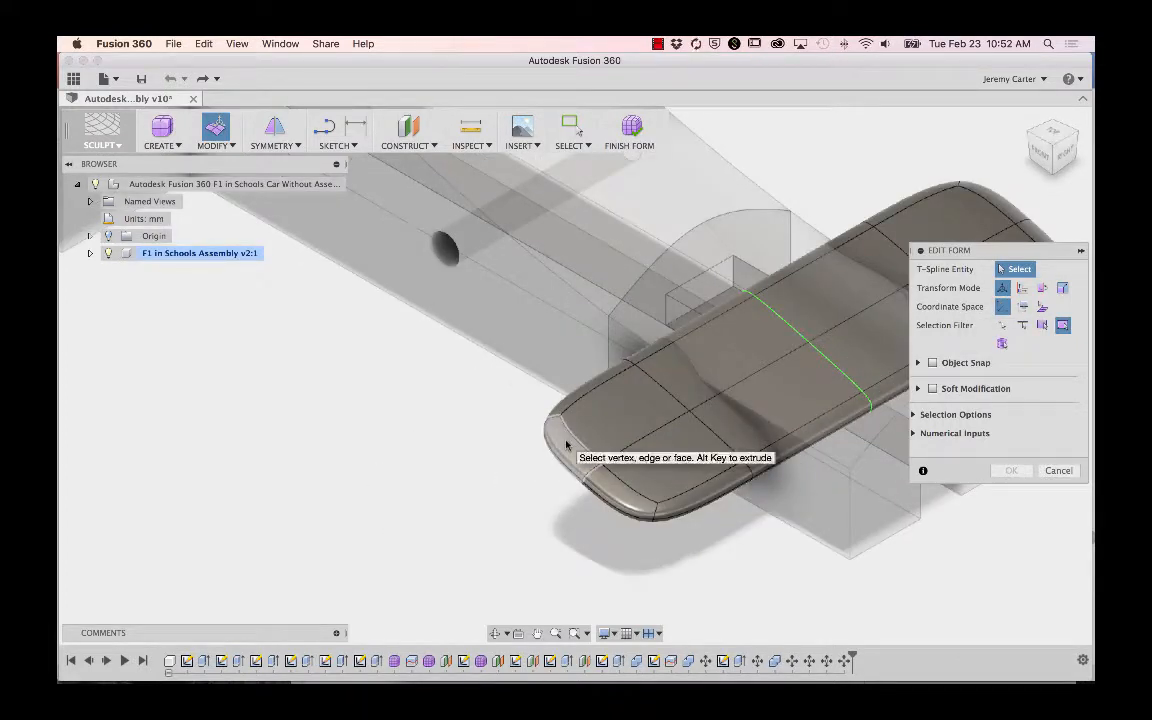
- Pull the front wing's rear end face outward and move the edge loop around the wing's outer half 4 mm forward
click(566, 445)
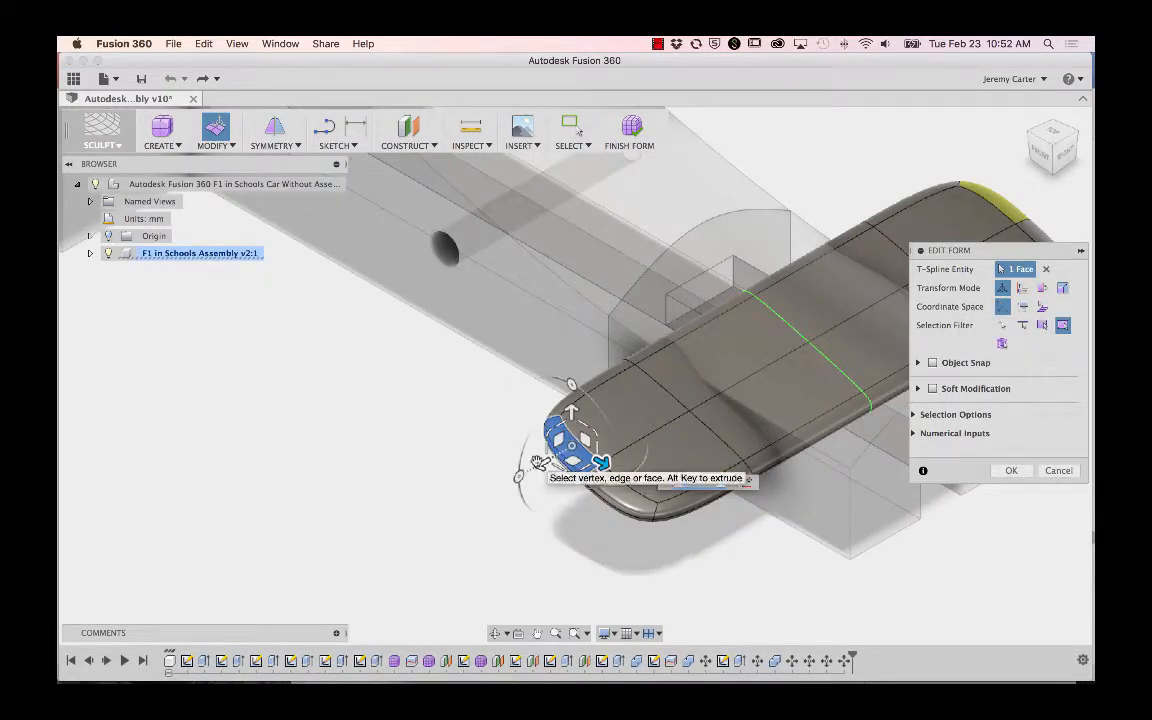
mouse_move(538, 462)
mouse_down()
mouse_move(507, 485)
mouse_move(503, 476)
mouse_move(521, 476)
mouse_up()
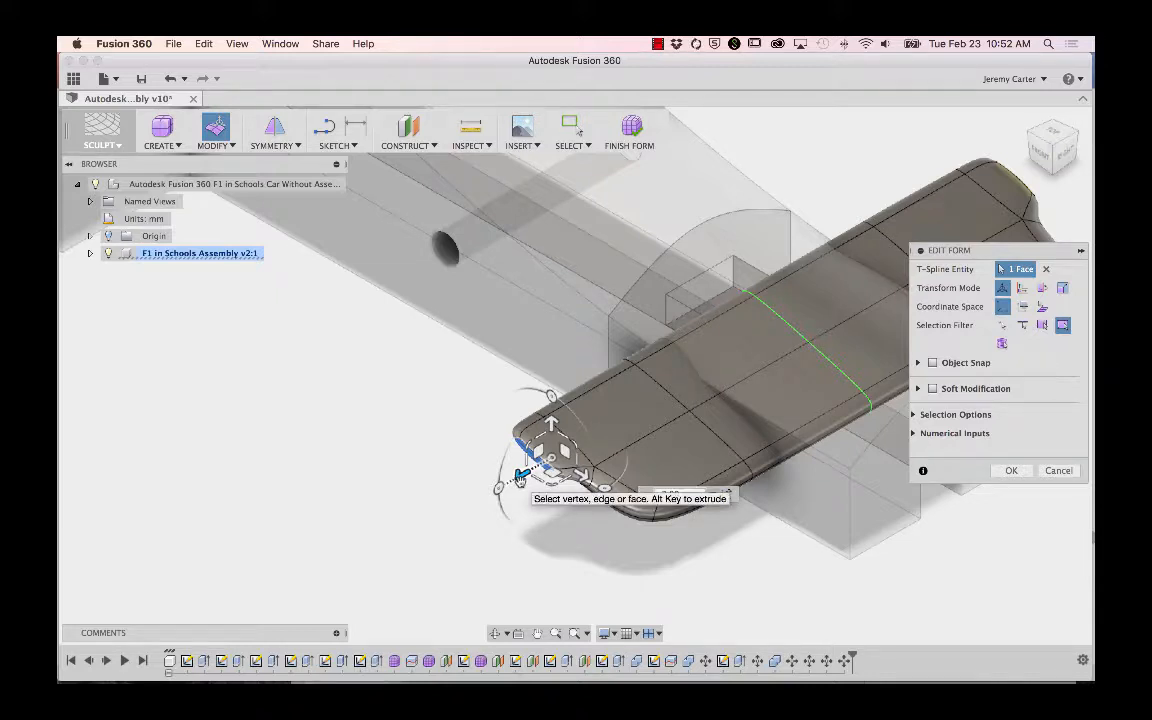
double_click(718, 443)
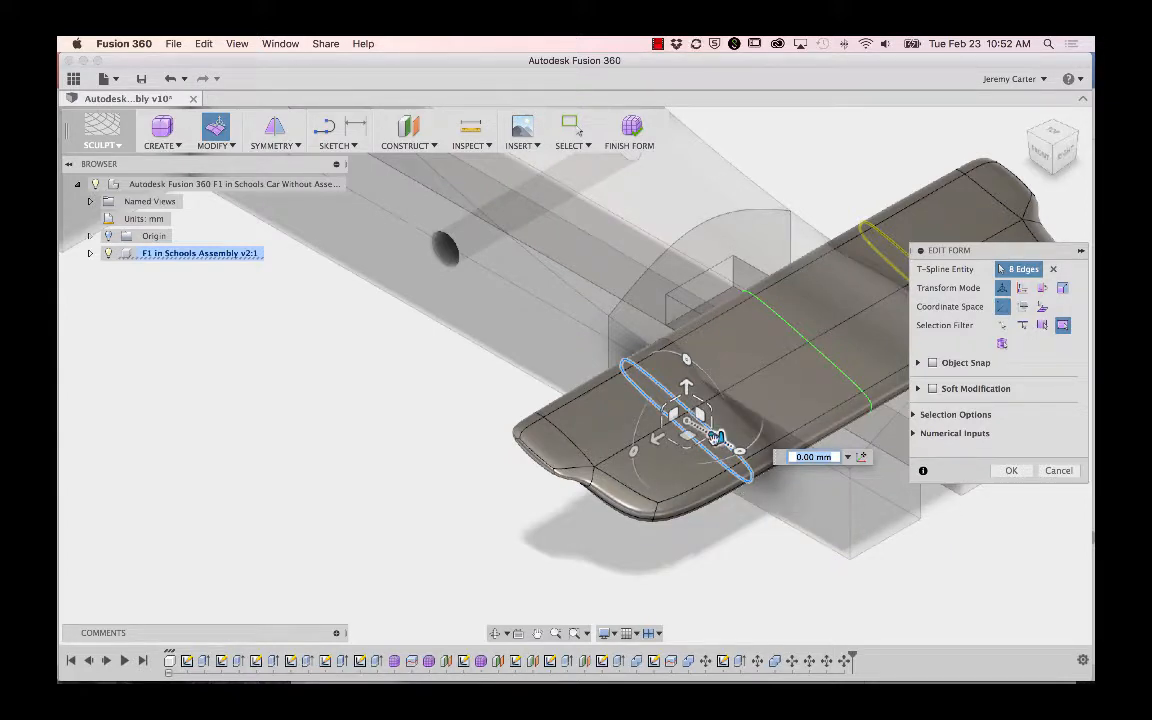
drag(717, 438, 740, 452)
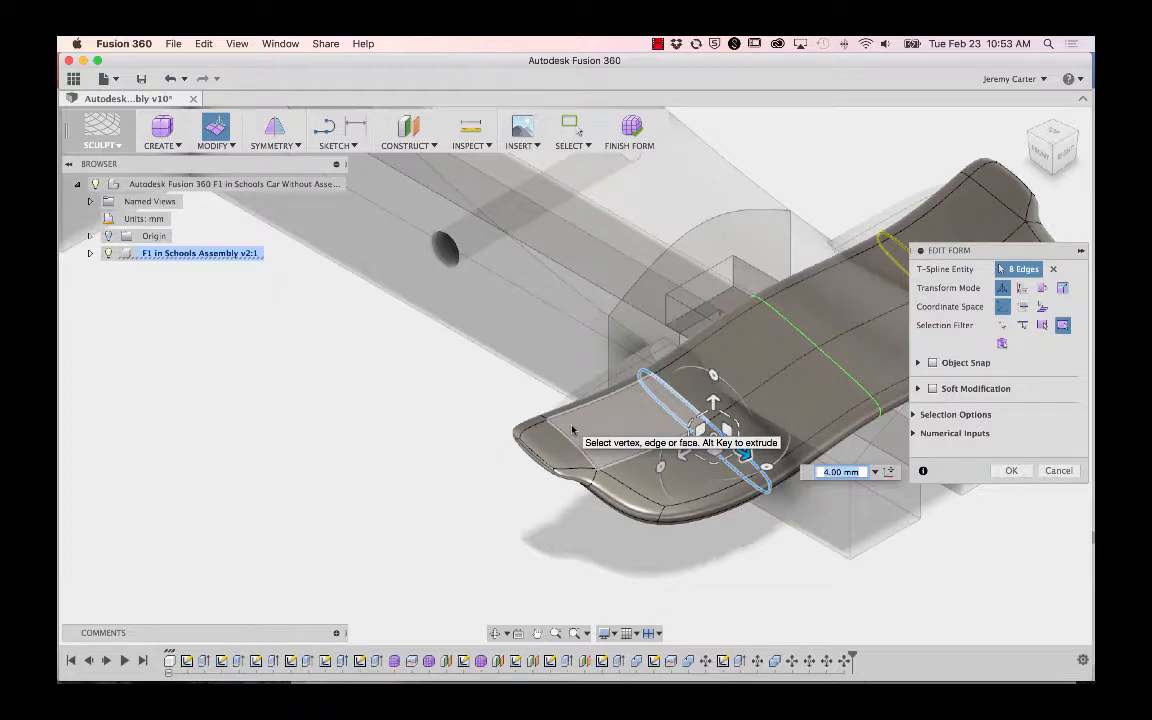
- Select the entire front wing form with Edit Form and move it straight down in the front view
click(236, 148)
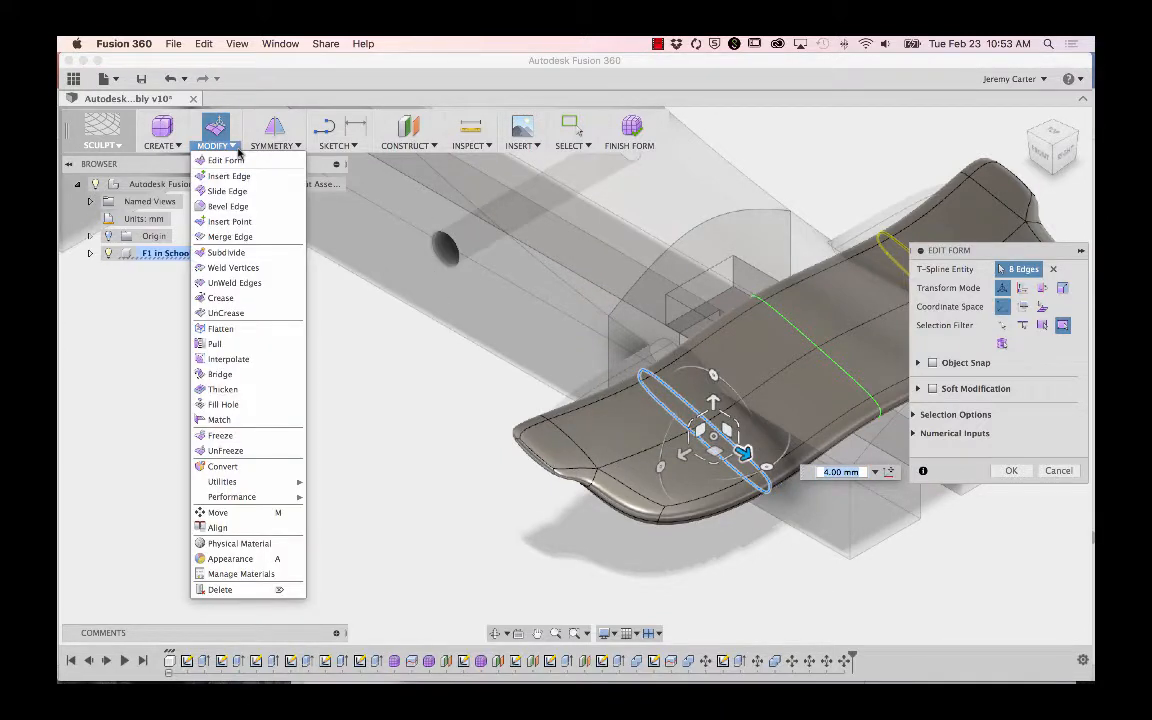
click(235, 162)
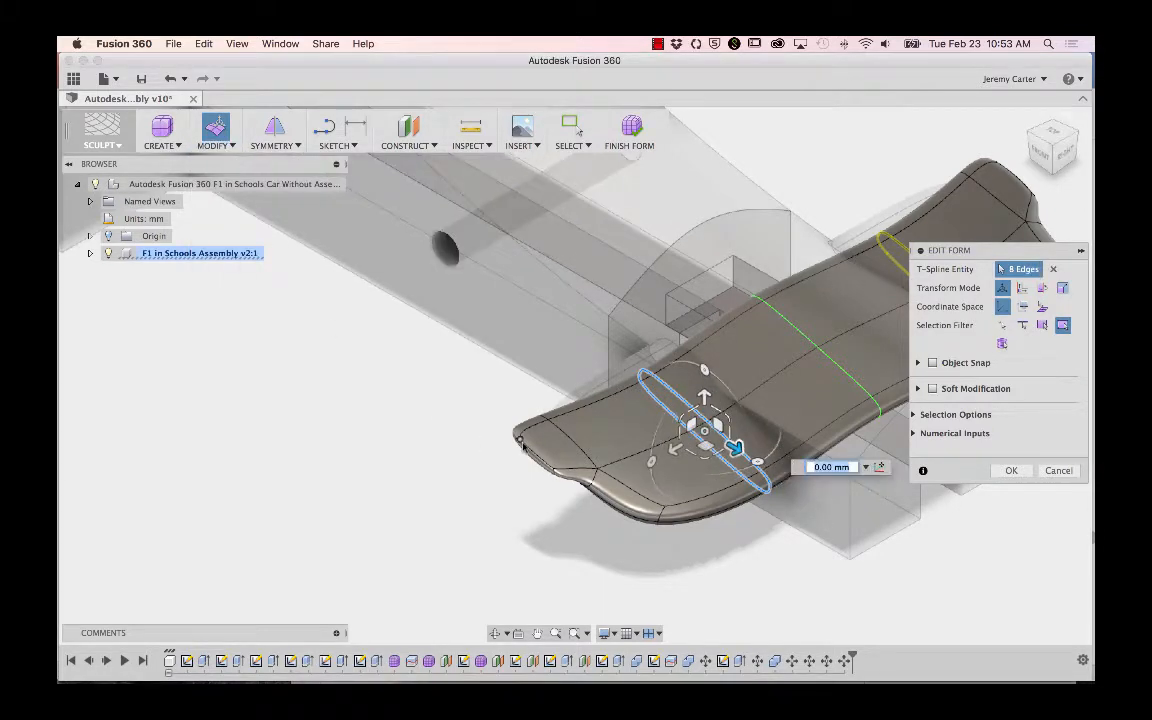
double_click(613, 434)
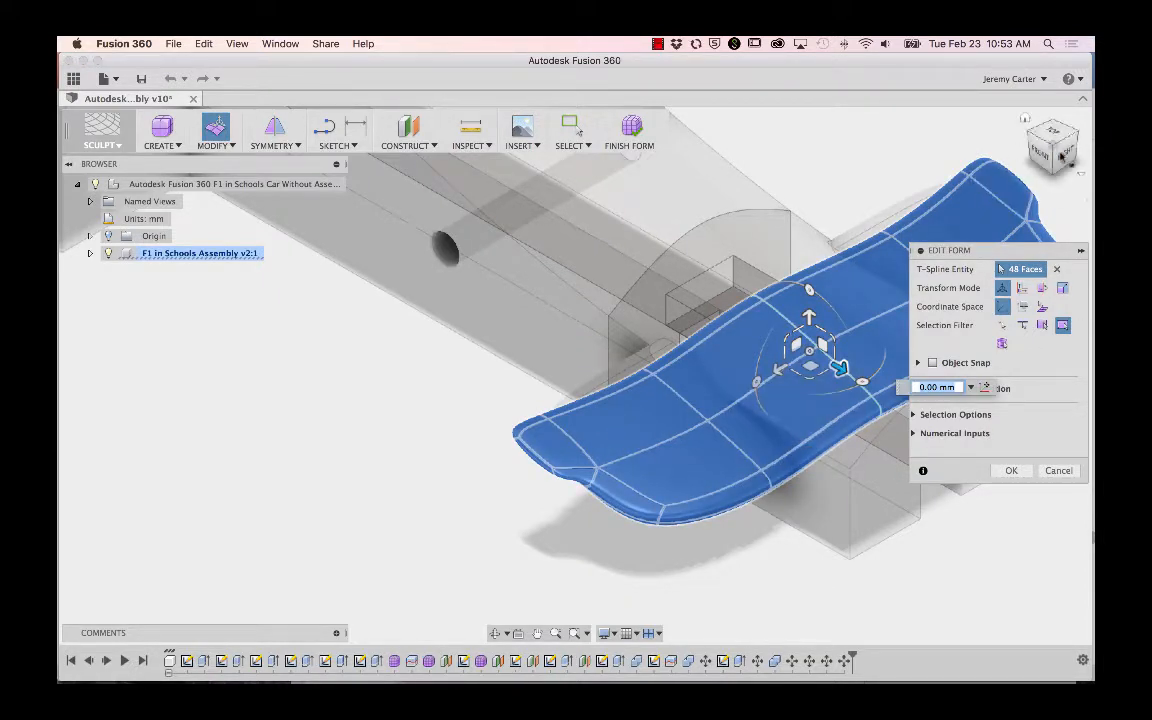
click(1040, 152)
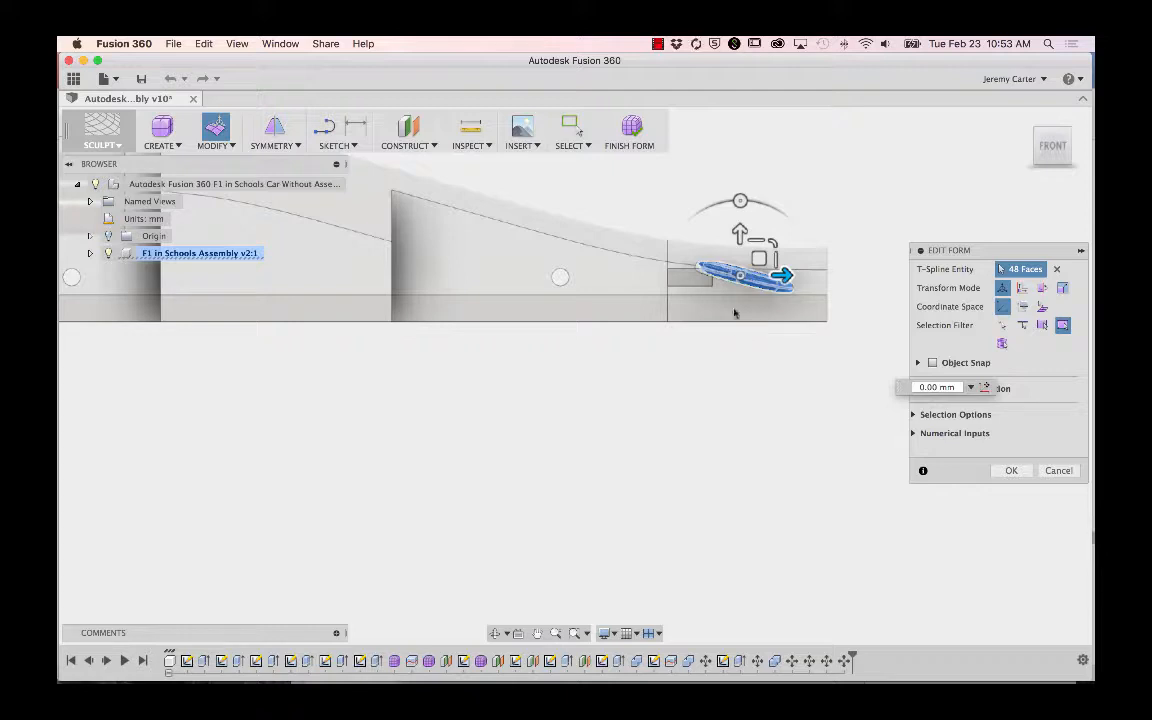
click(740, 232)
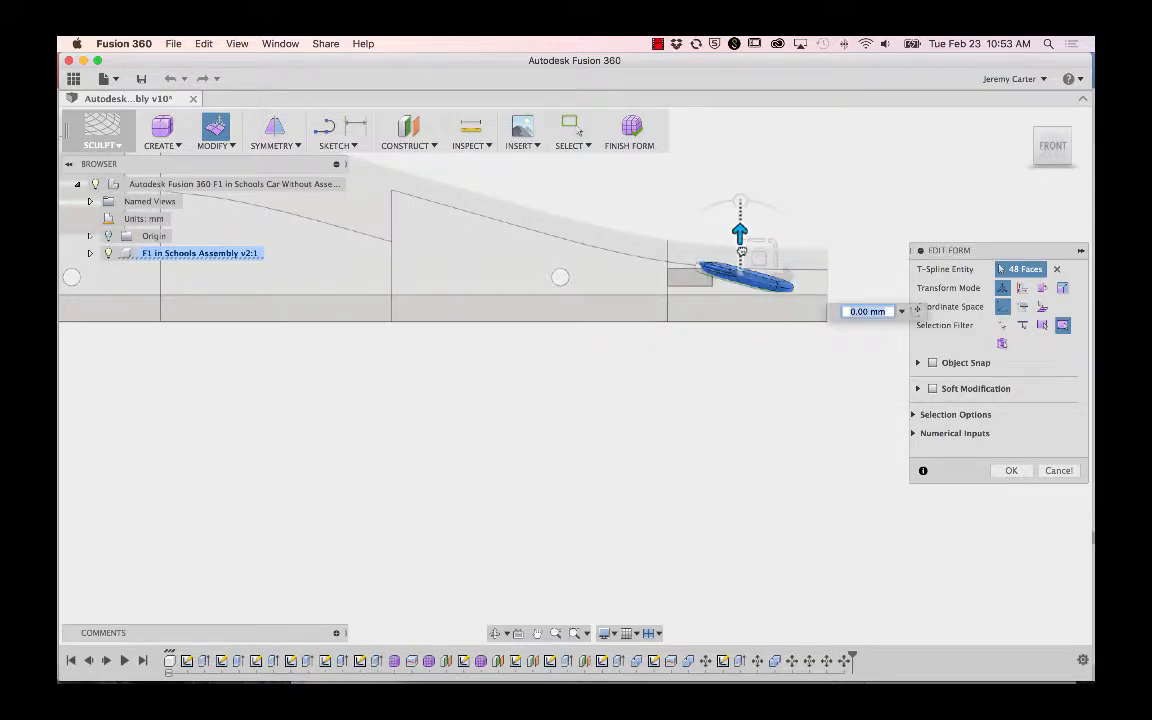
drag(740, 232, 740, 276)
double_click(872, 357)
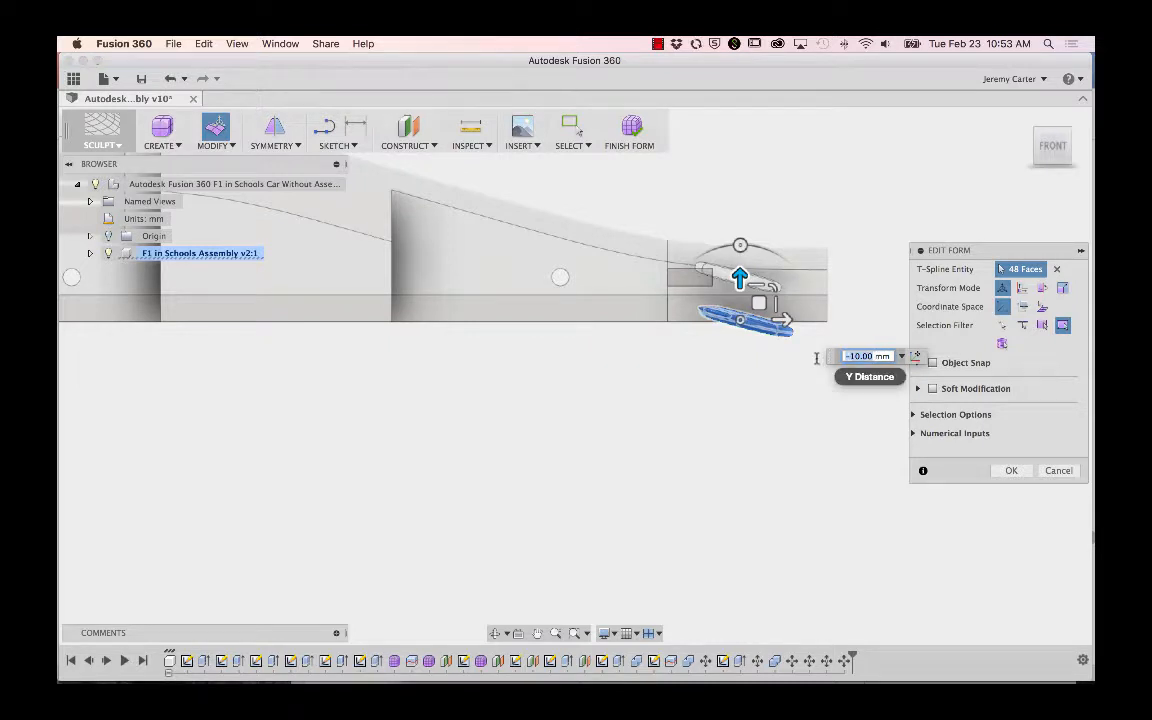
click(851, 356)
key(Return)
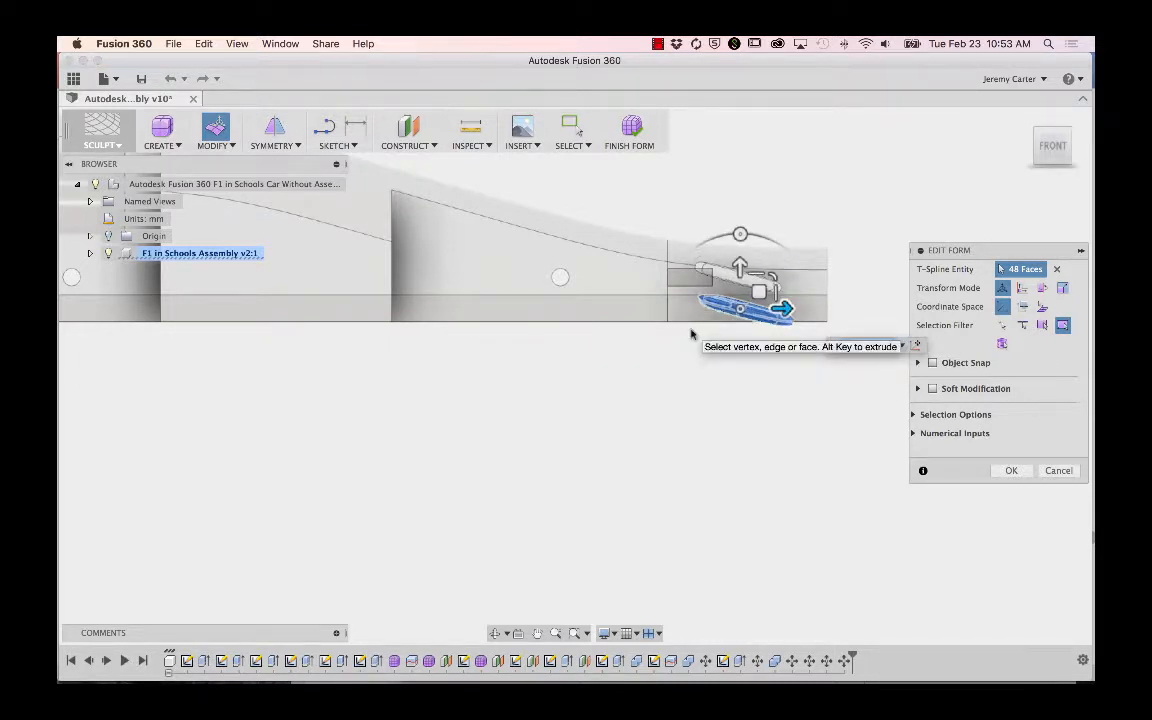
- Rotate the whole front wing 5 degrees in the front view and finish the form
click(740, 233)
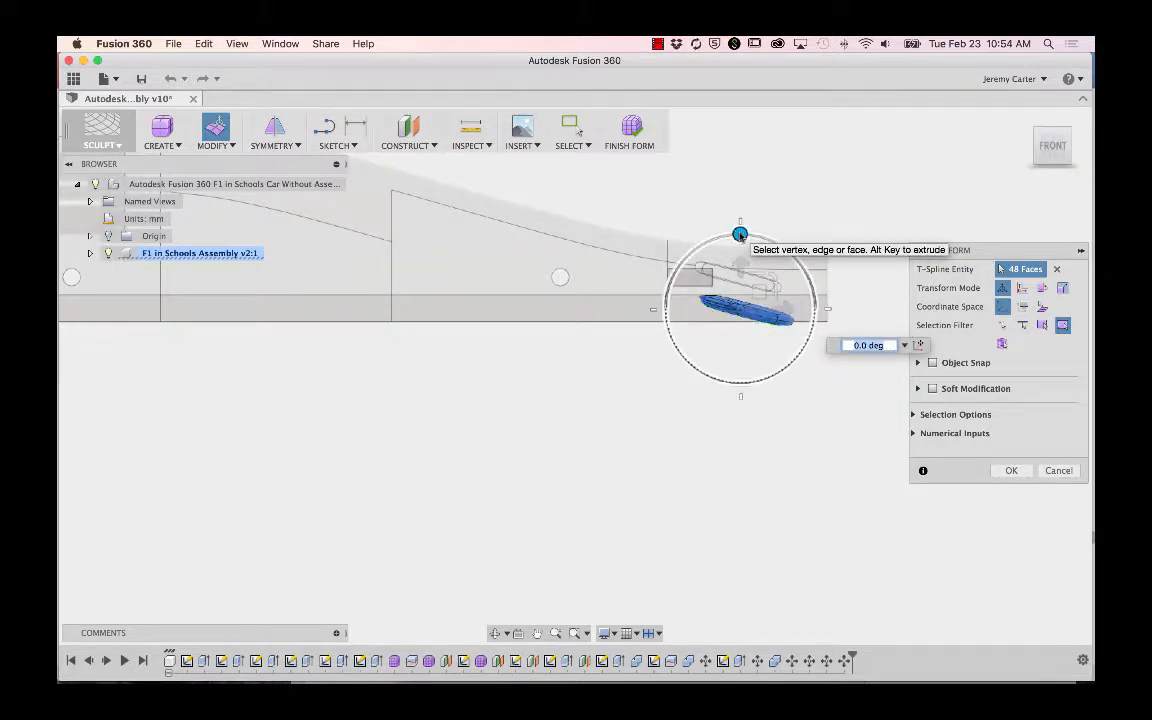
drag(740, 233, 733, 234)
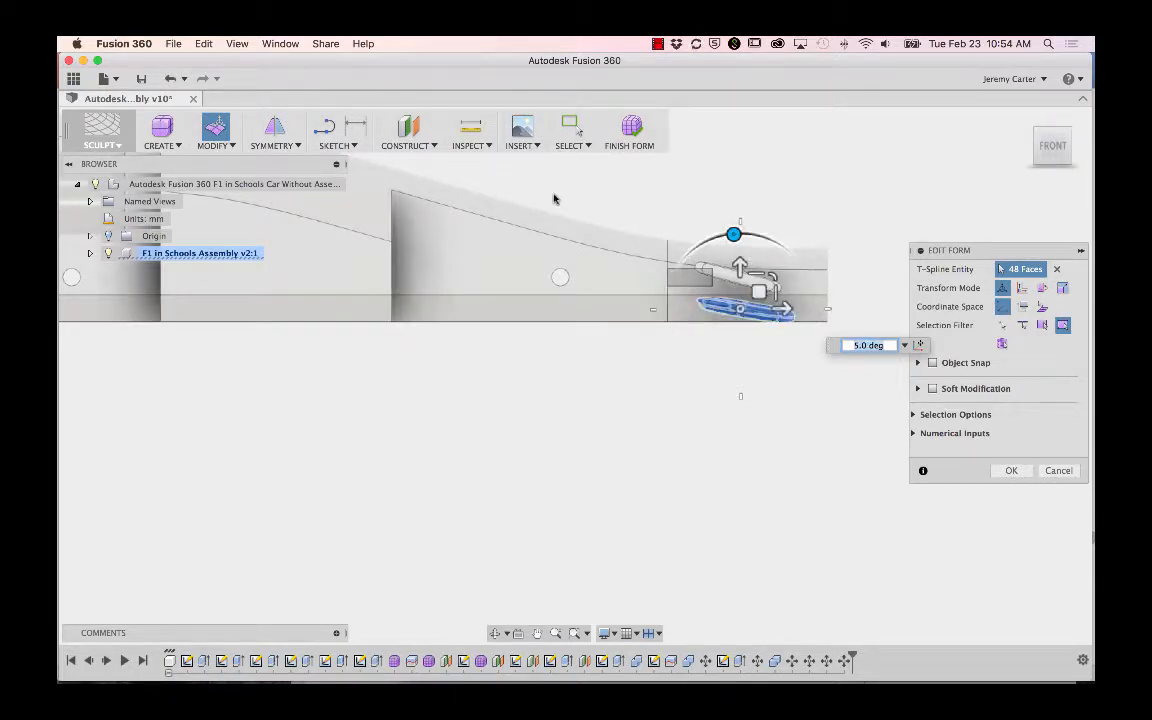
click(1011, 470)
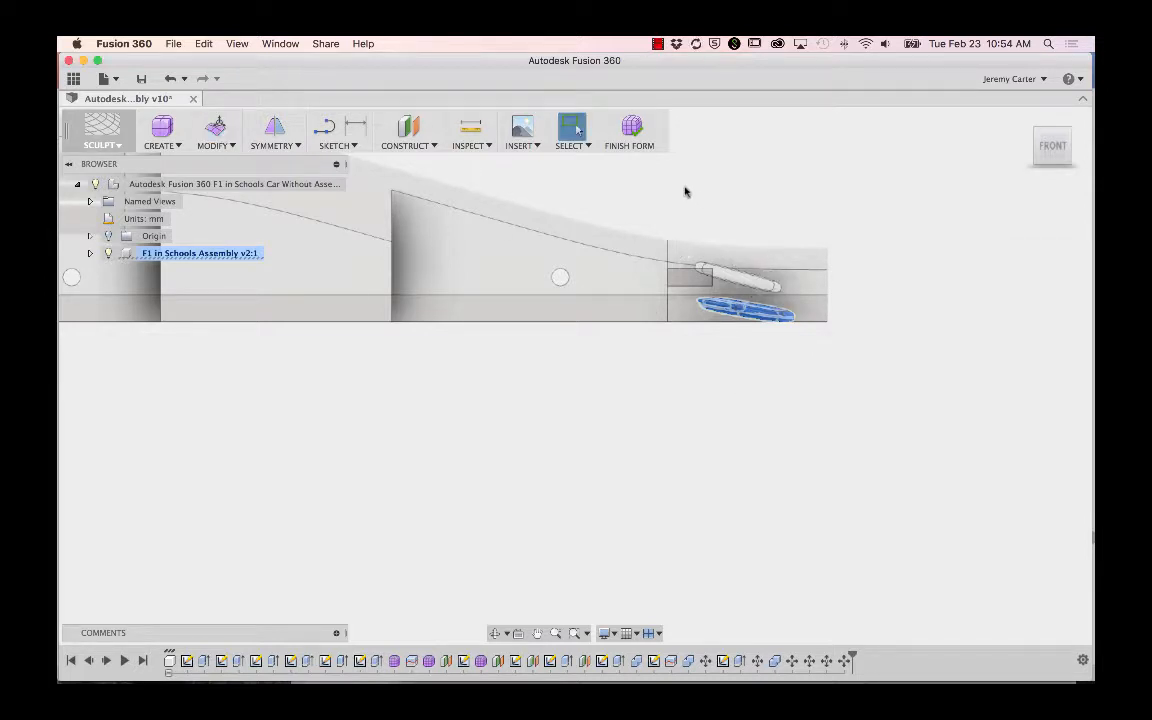
click(633, 127)
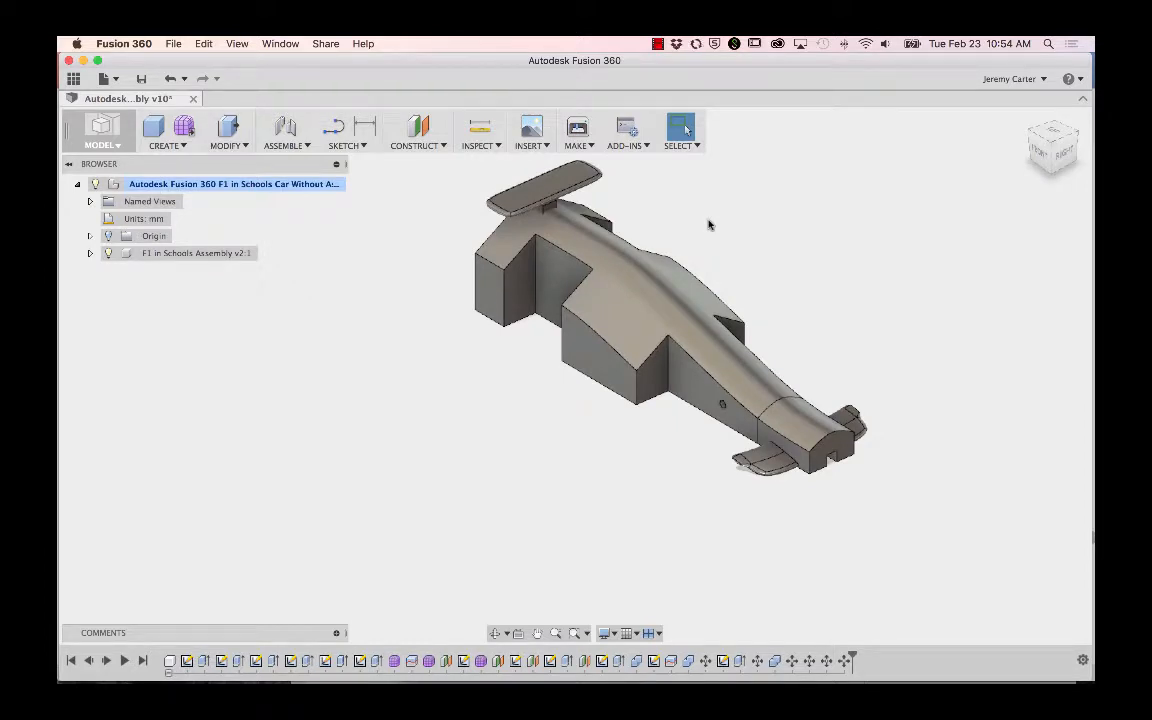
- Open the rear wing's form for editing and add internal mirror symmetry between matching faces on its top and underside
click(533, 197)
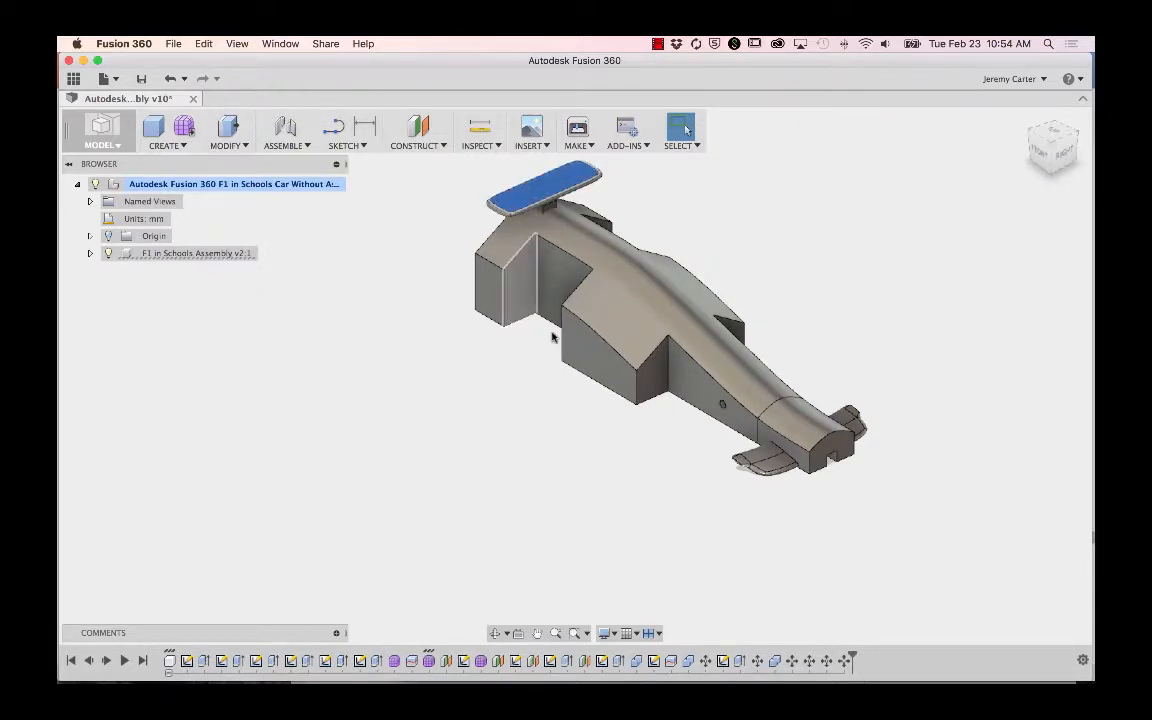
double_click(427, 661)
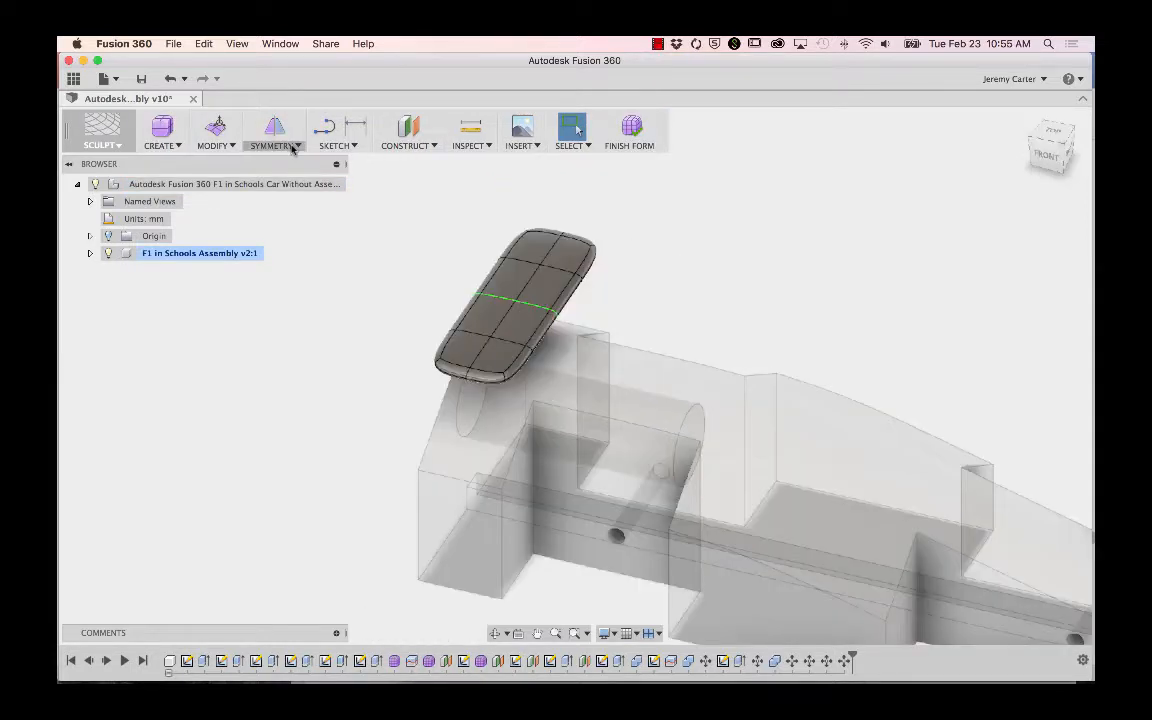
click(294, 144)
click(296, 161)
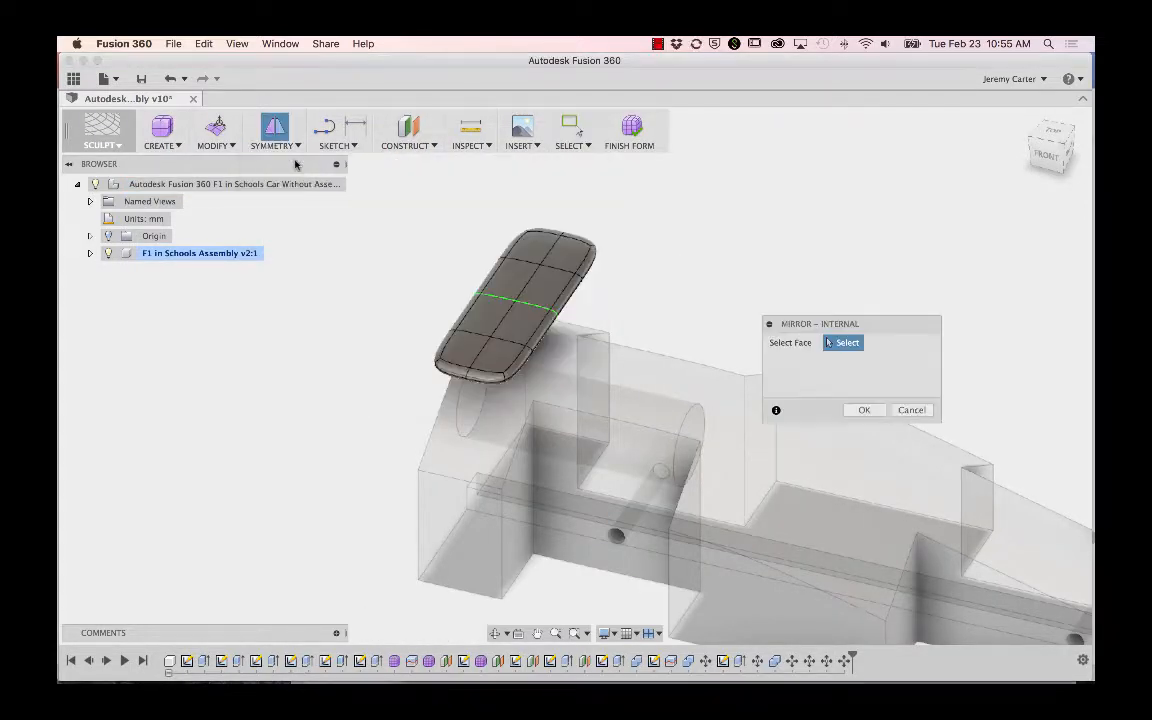
click(486, 314)
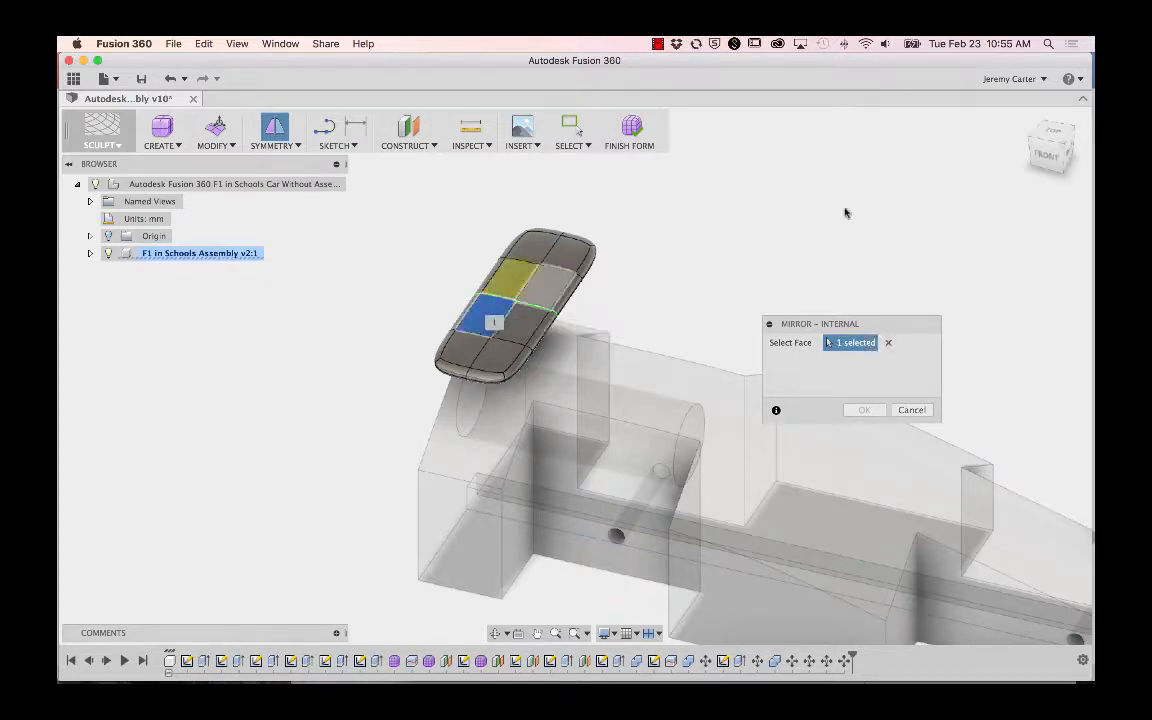
click(1040, 150)
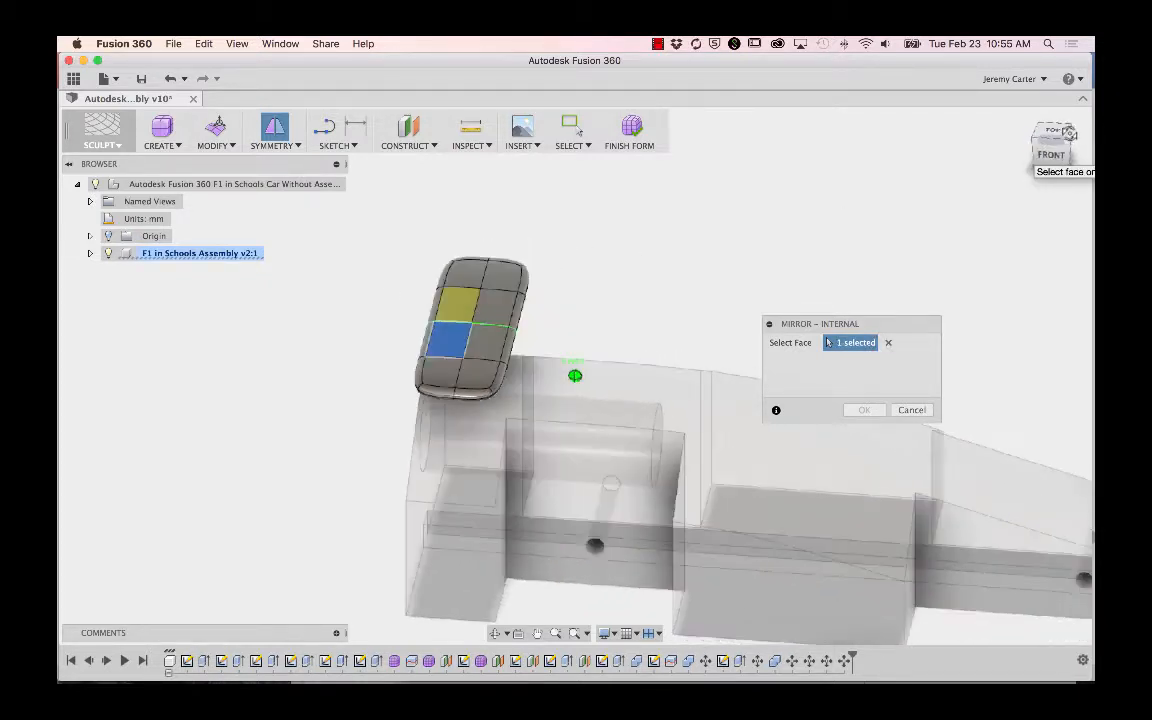
drag(1040, 150, 1058, 120)
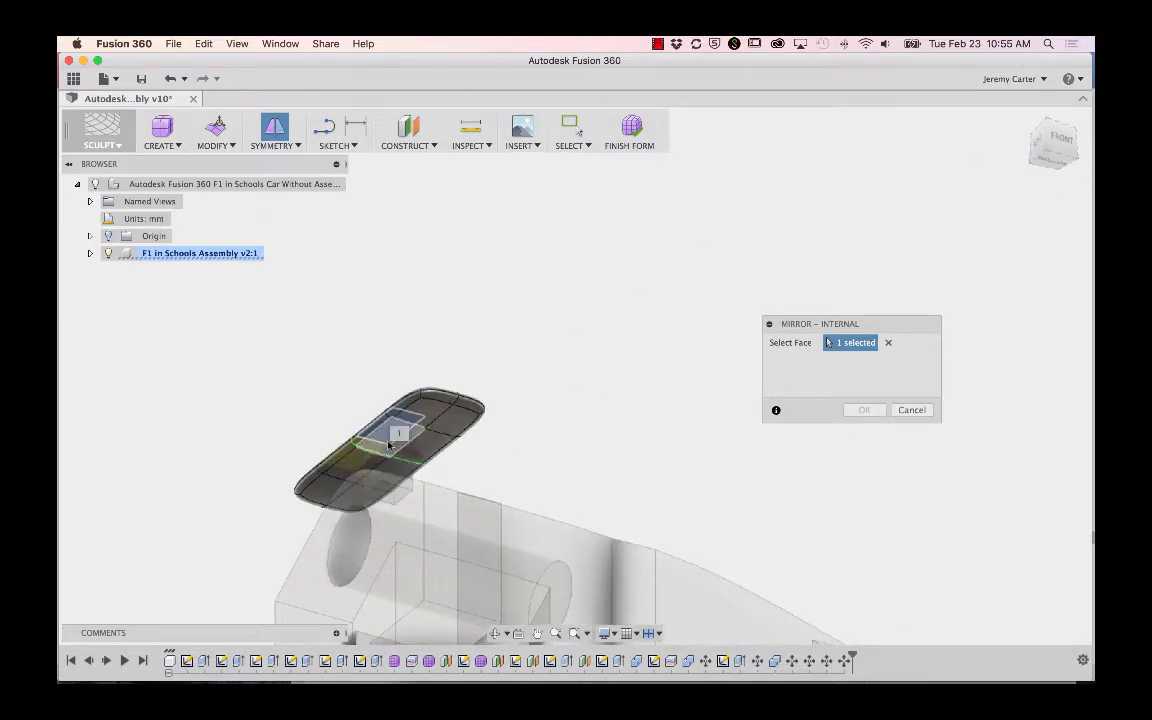
click(390, 444)
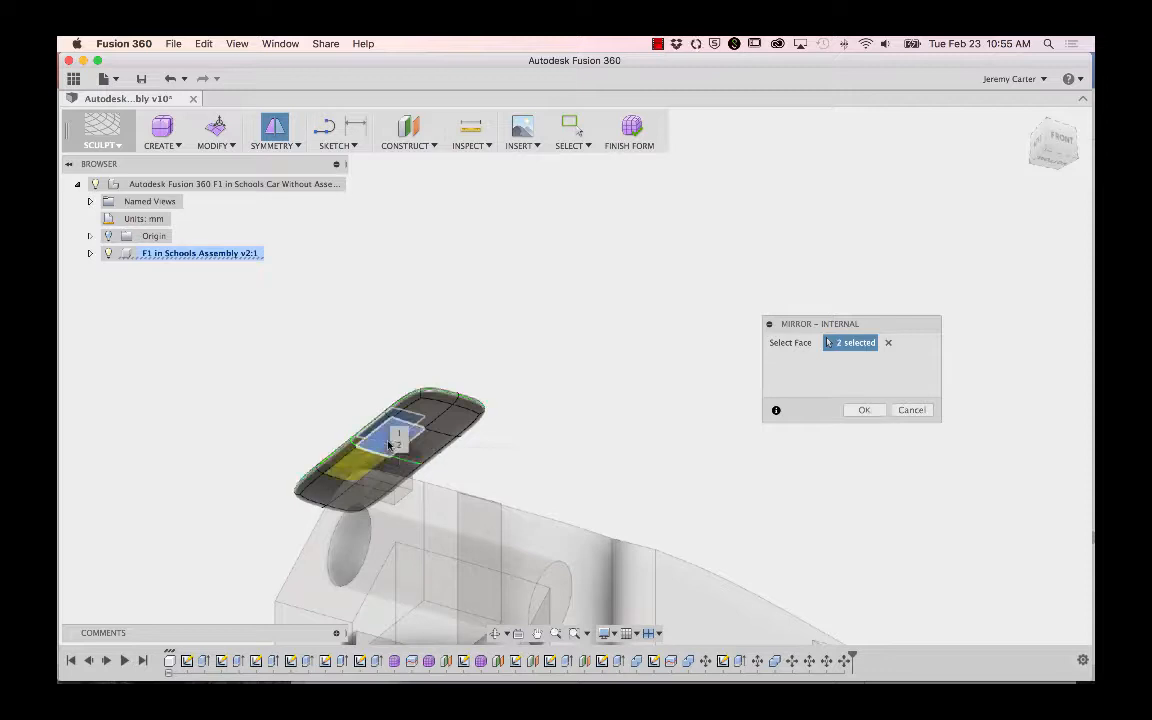
click(864, 410)
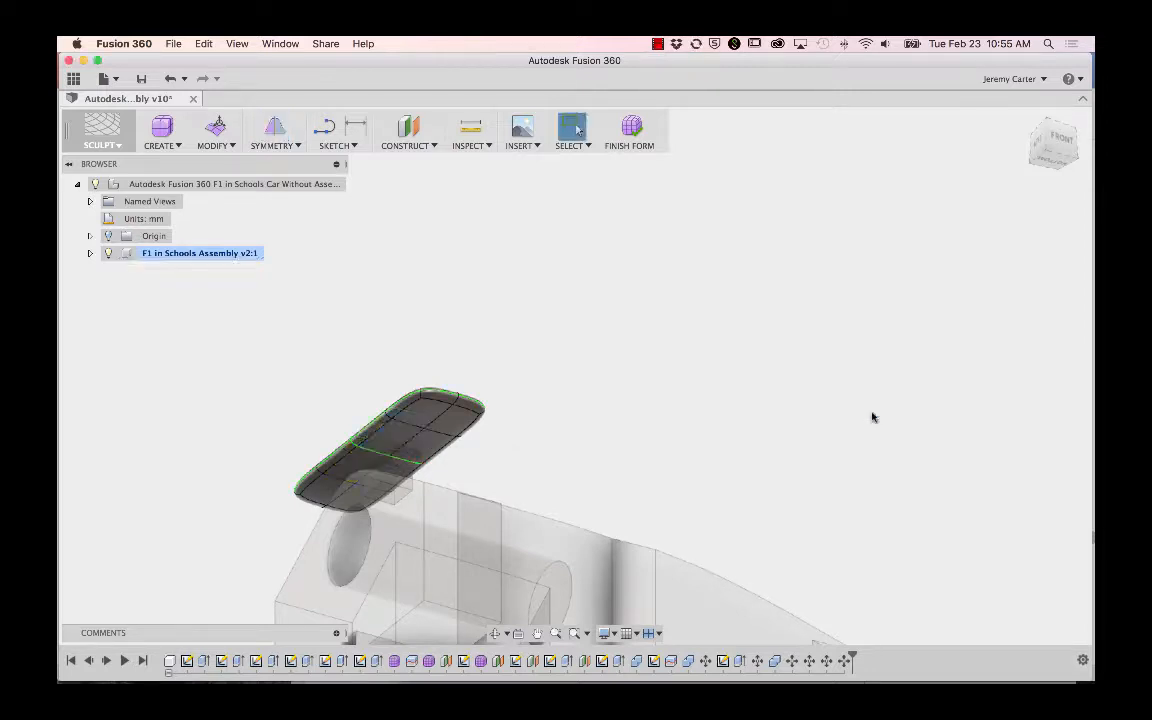
- Subdivide the rear half's top face beside the rear wing's centre line using the Simple insert mode
mouse_move(1047, 127)
mouse_down()
mouse_move(1005, 139)
mouse_move(920, 240)
mouse_move(972, 246)
mouse_up()
click(220, 146)
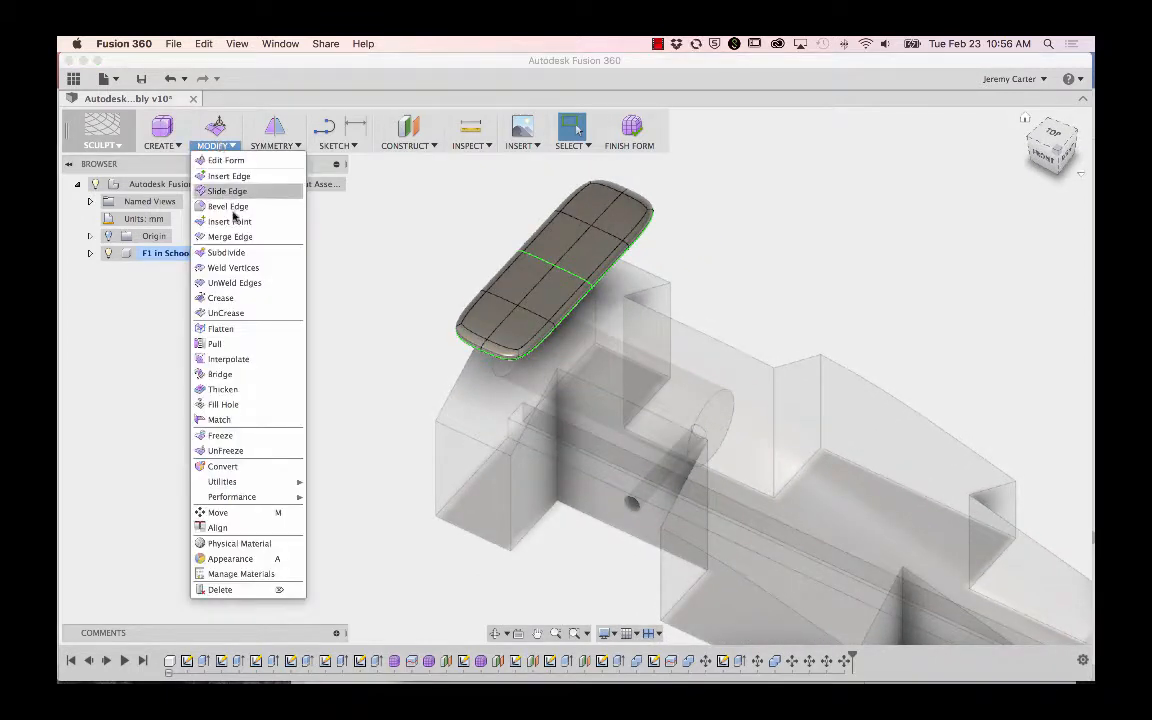
click(226, 253)
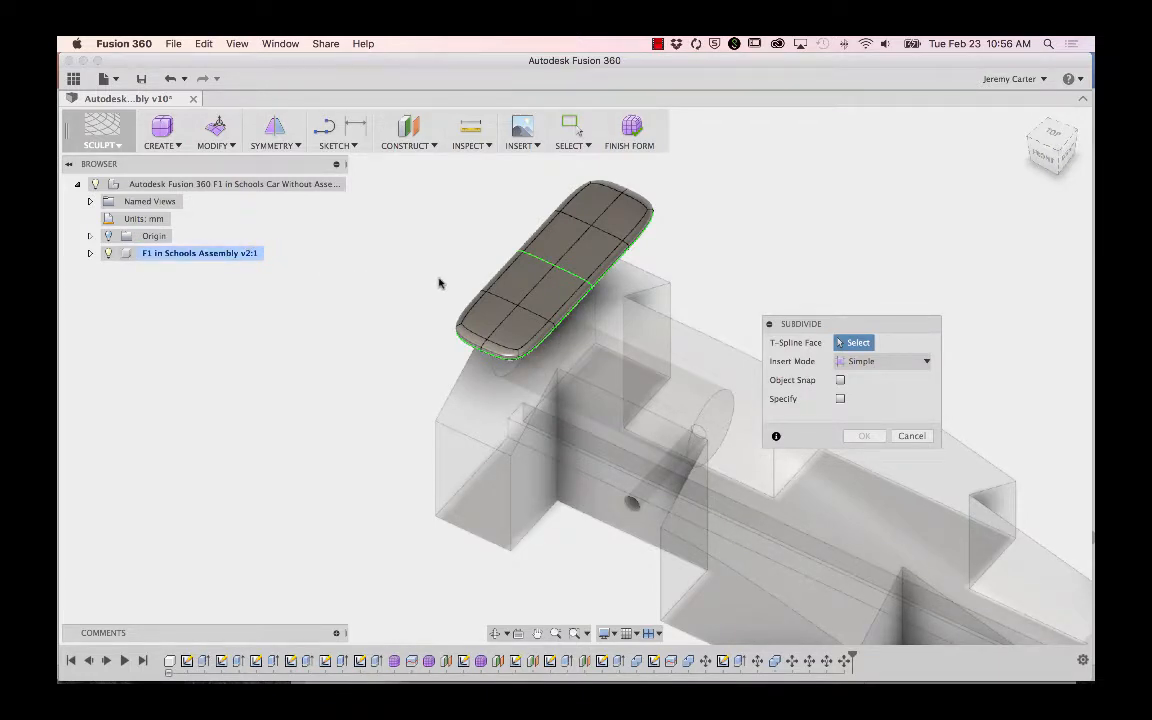
click(519, 287)
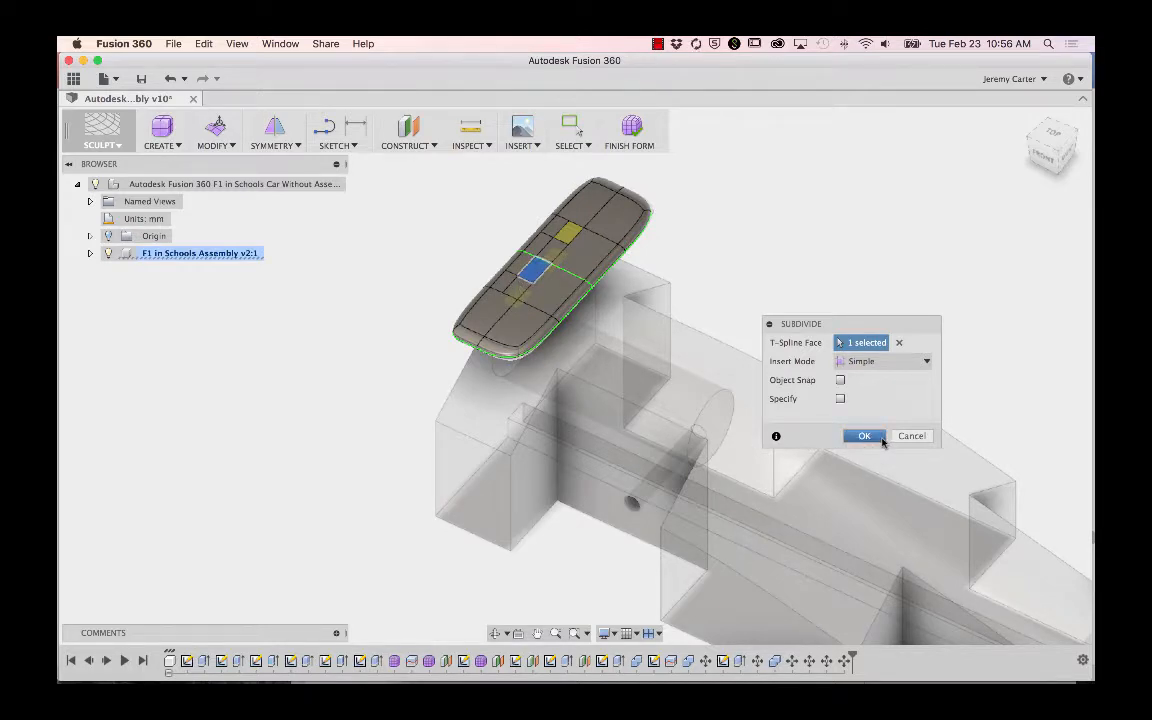
click(864, 436)
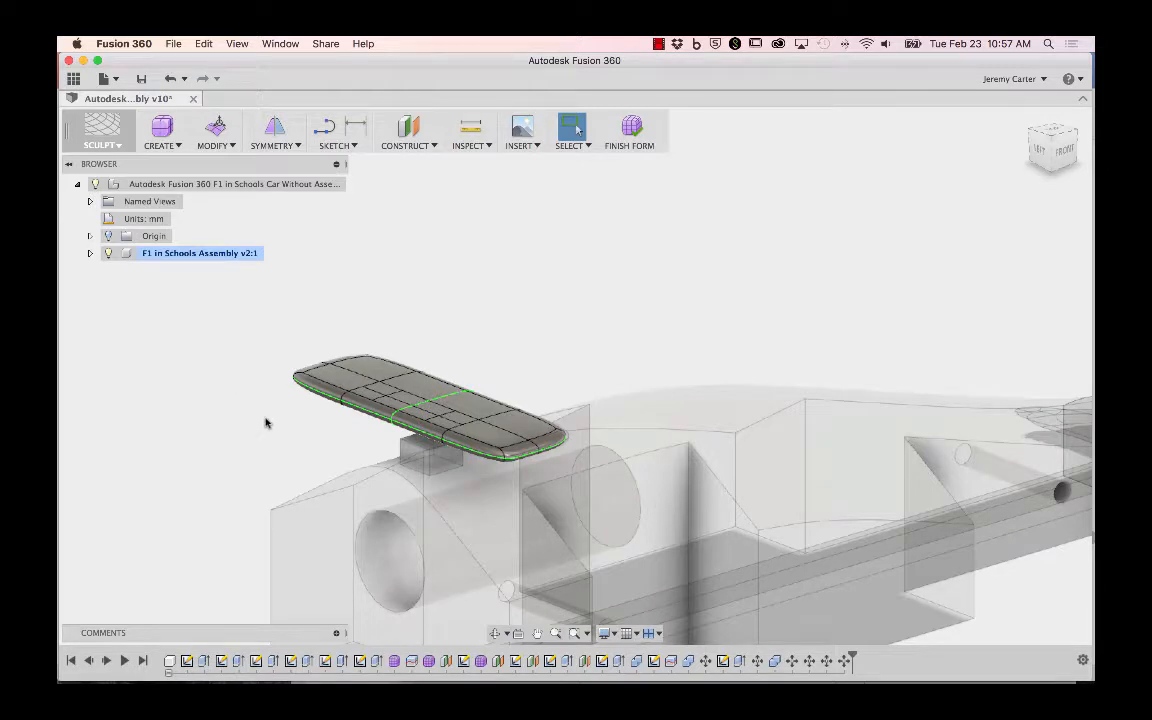
- Subdivide the face on the rear wing's trailing edge next to the centre line using the Simple insert mode
scroll(265, 422, up, 3)
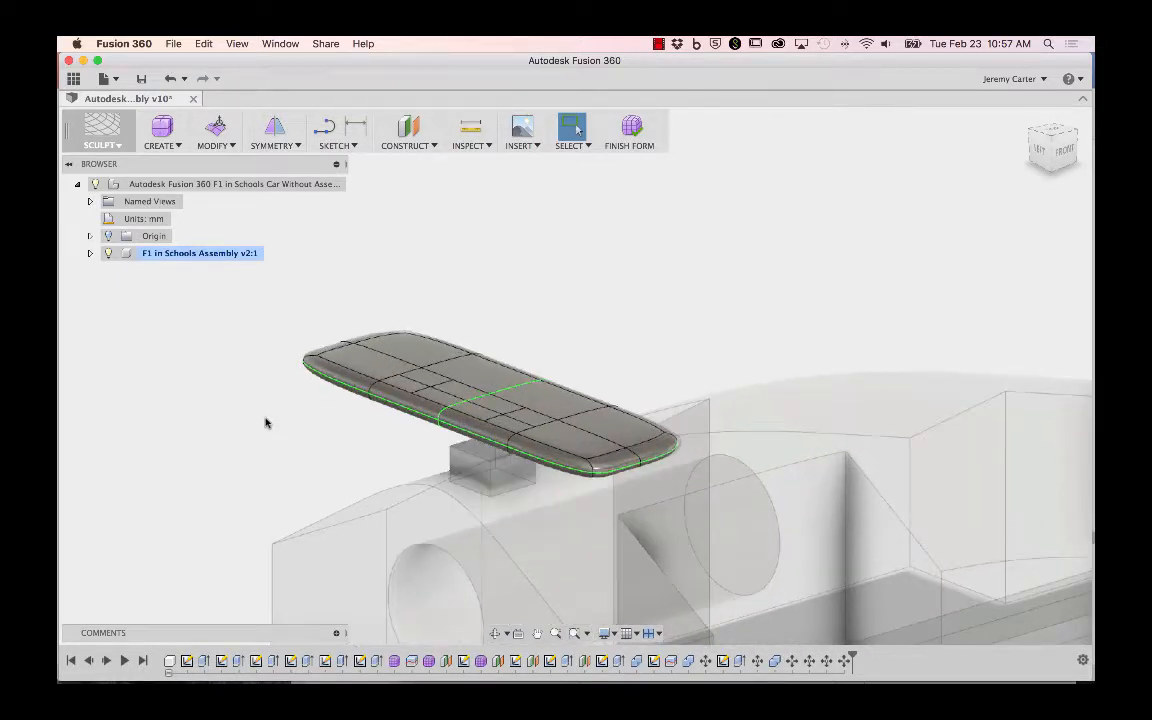
click(474, 428)
click(289, 147)
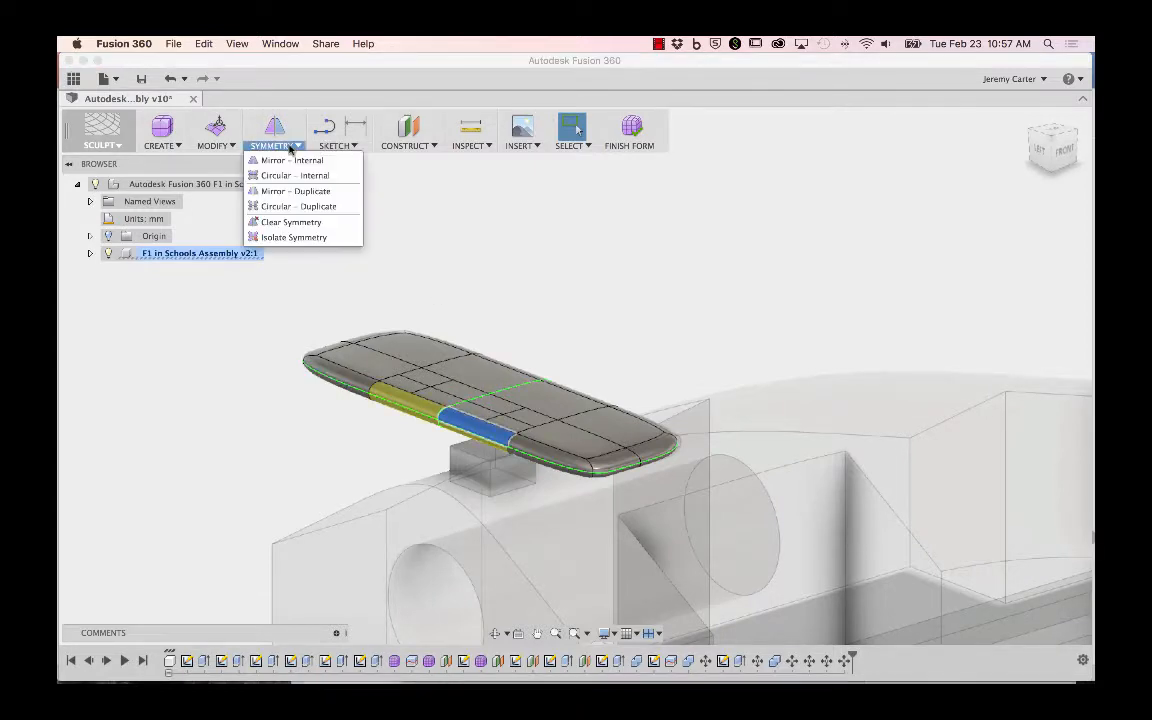
click(214, 146)
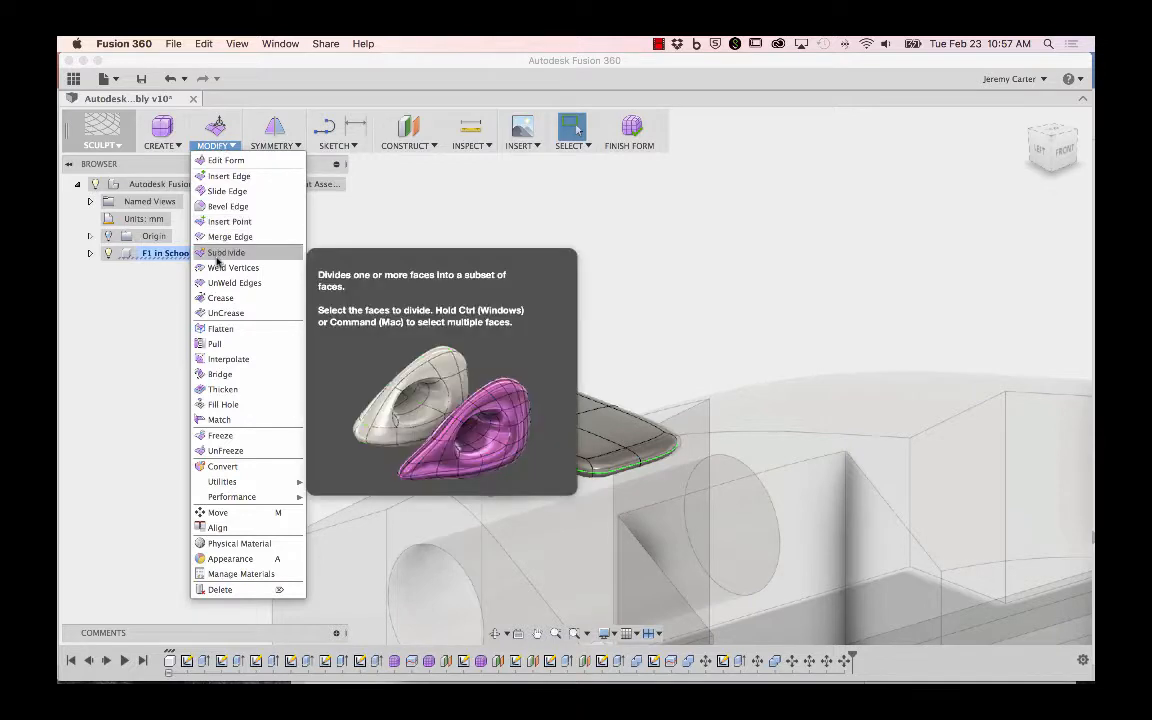
click(217, 256)
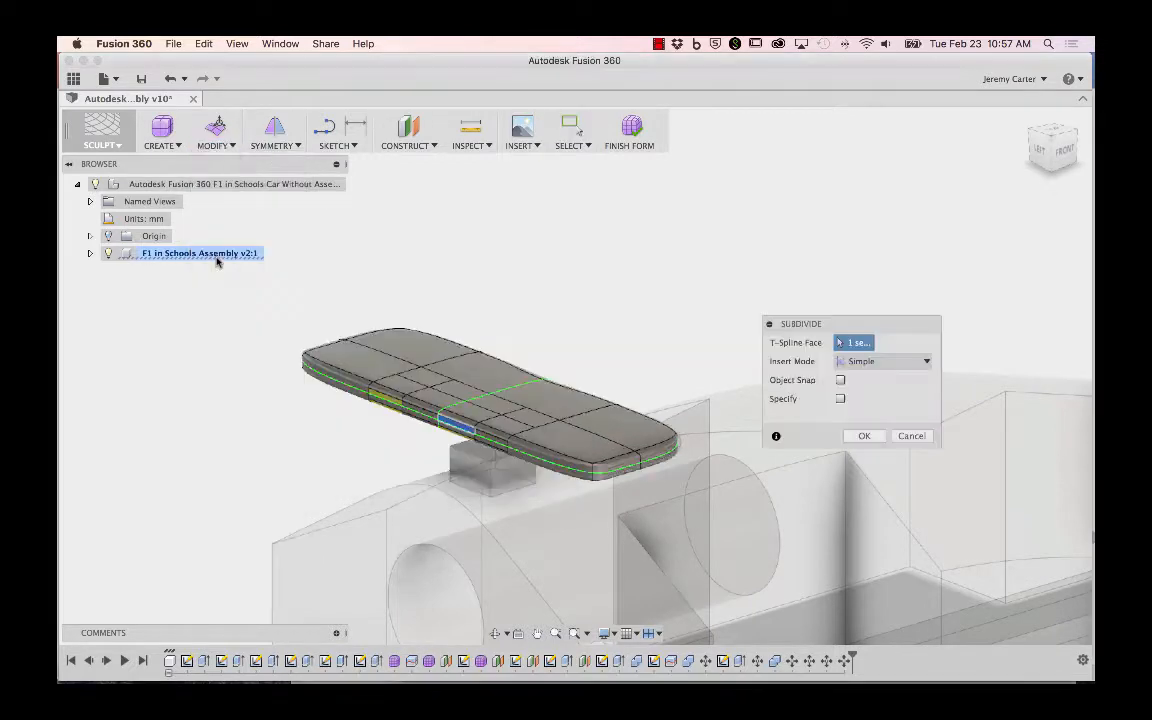
click(862, 436)
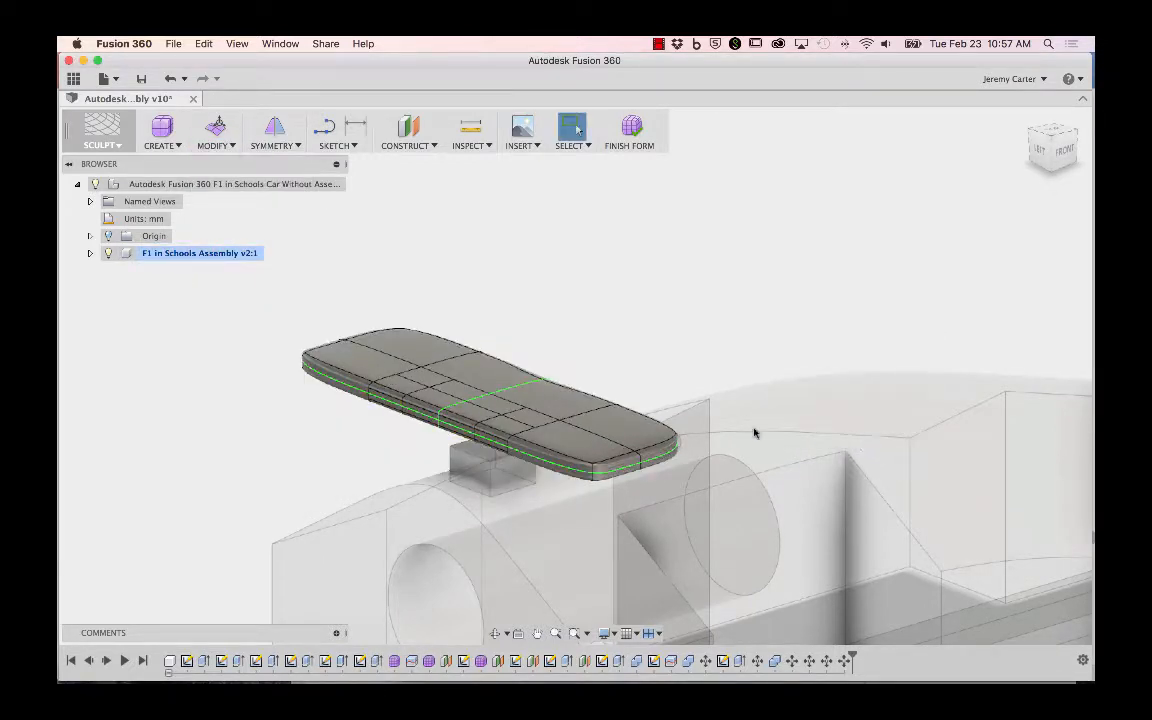
- Move the edge loop through the rear wing's subdivided trailing faces 5 mm forward to form a notch
click(224, 147)
click(226, 160)
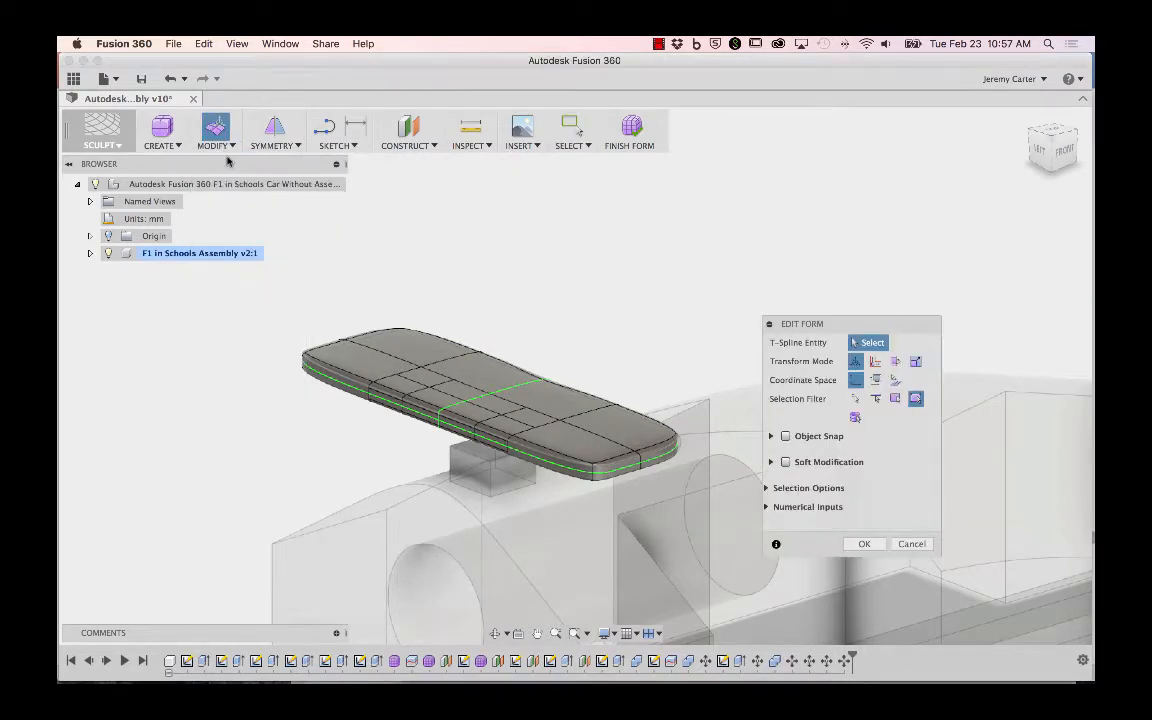
double_click(492, 420)
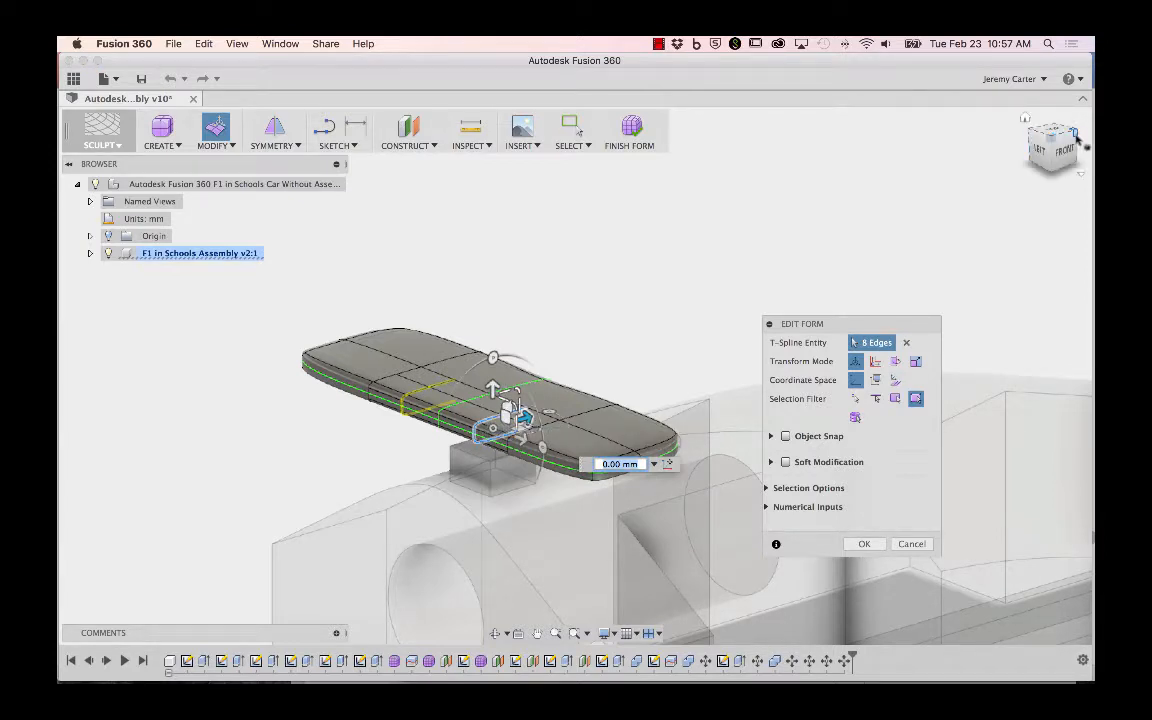
drag(1076, 138, 970, 126)
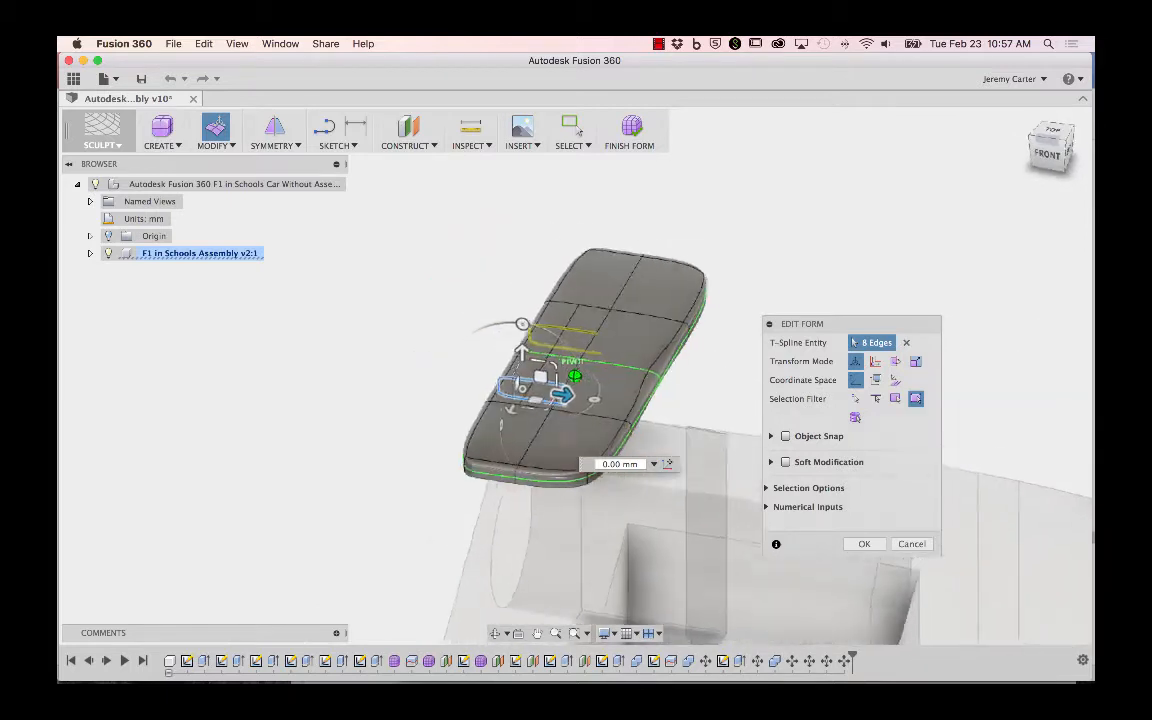
drag(1085, 162, 1077, 141)
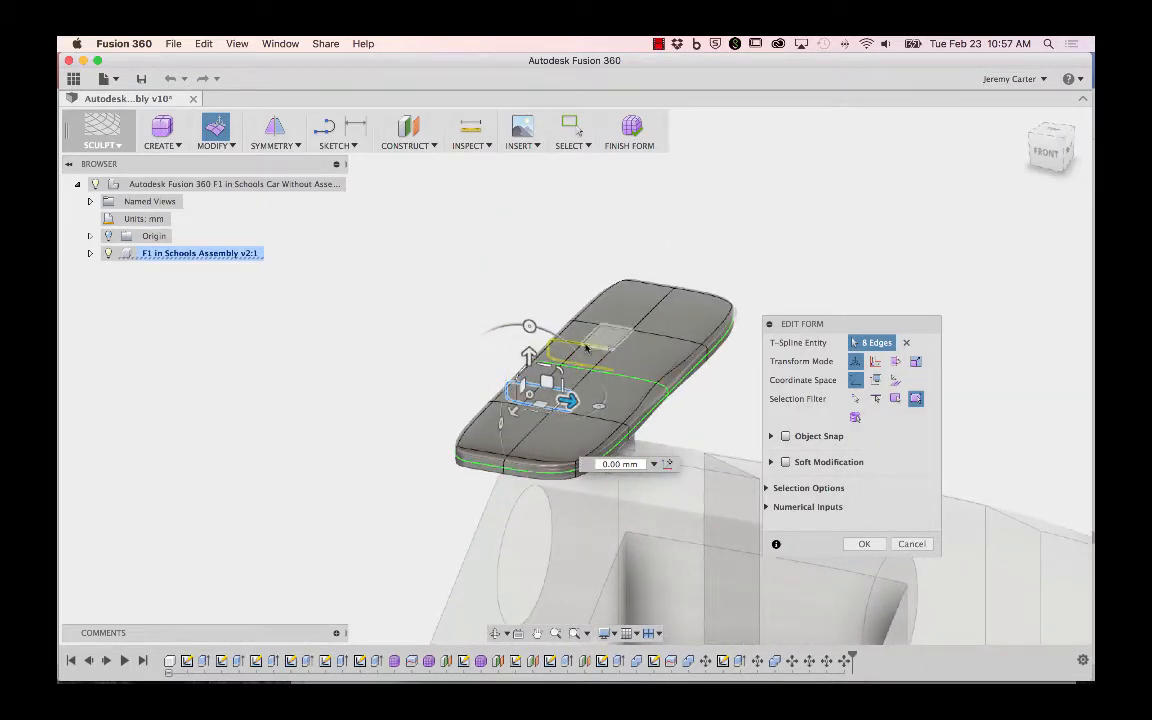
drag(567, 401, 603, 406)
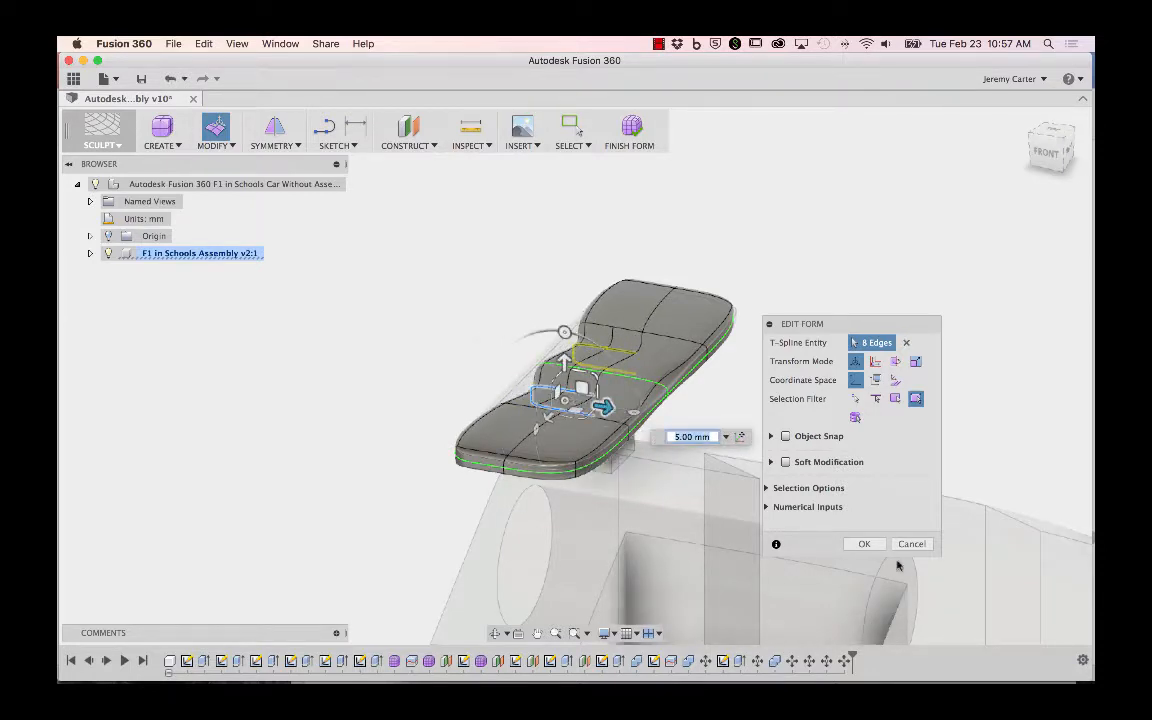
click(911, 543)
- Lower the two outer top faces of the rear wing by 0.8 mm and finish the form
click(215, 145)
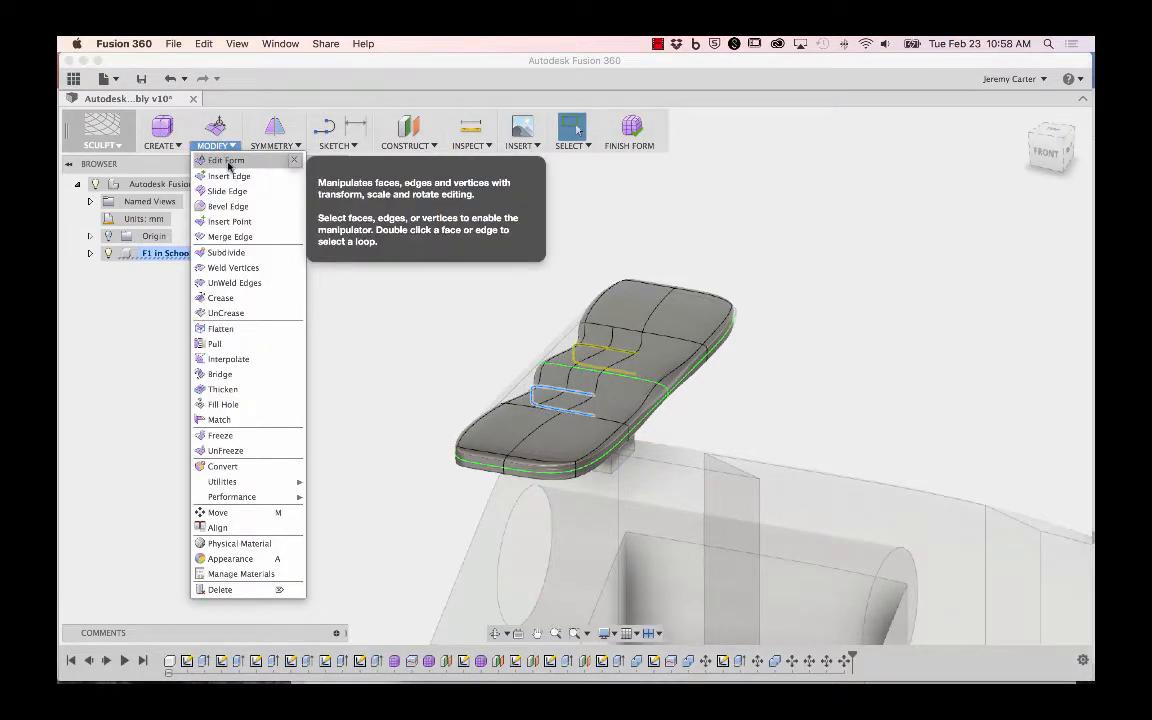
click(226, 162)
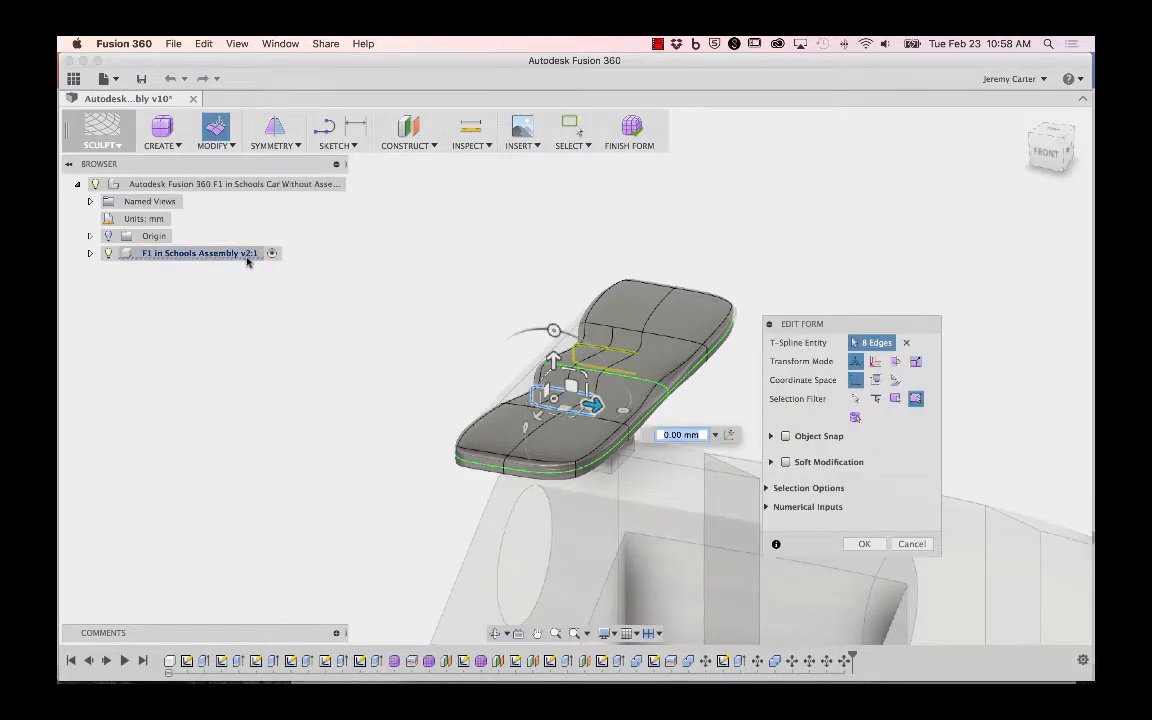
click(495, 430)
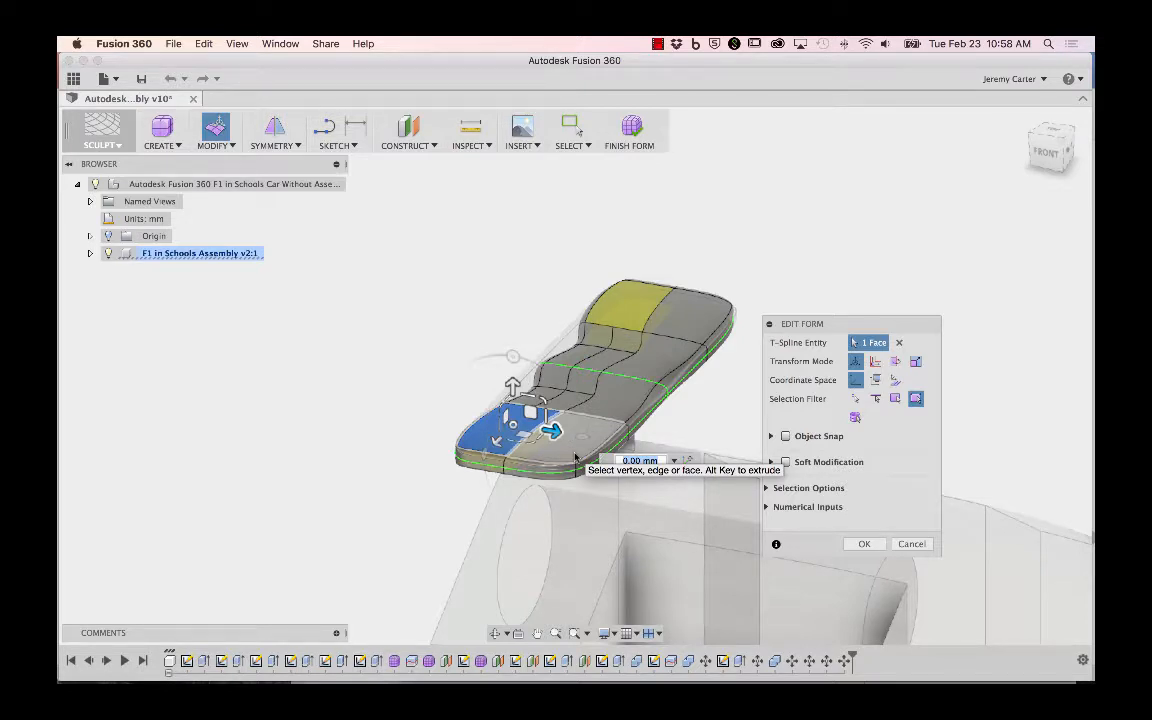
shift+click(575, 457)
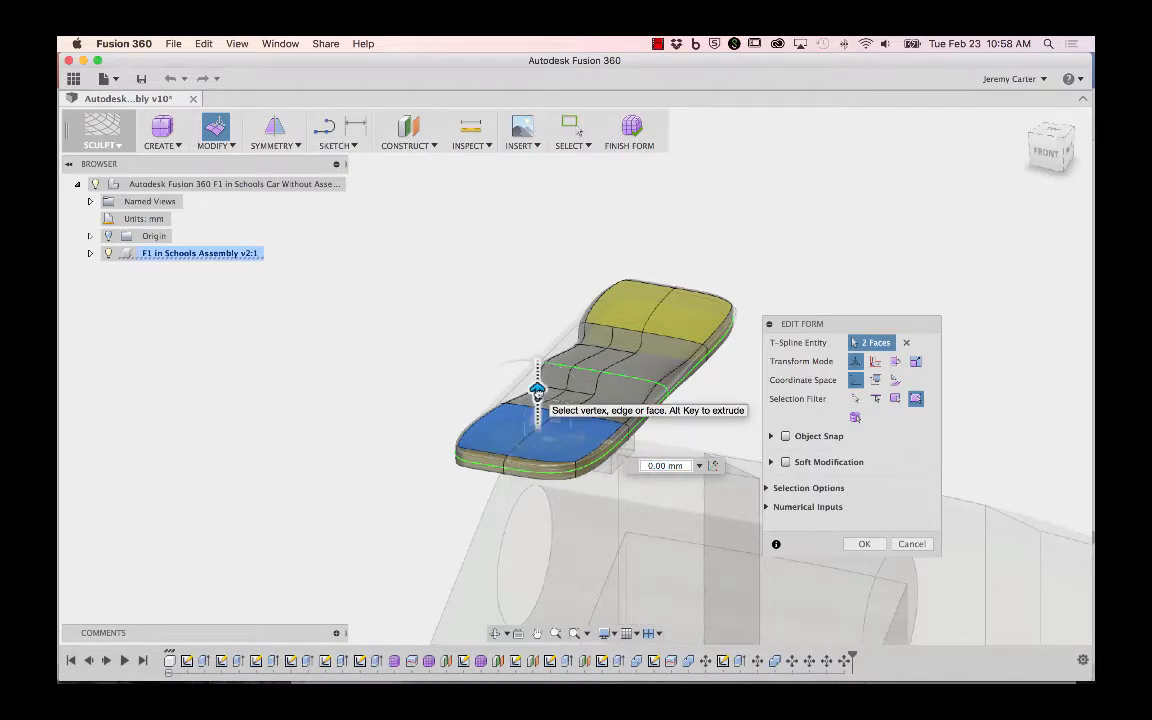
drag(537, 389, 537, 396)
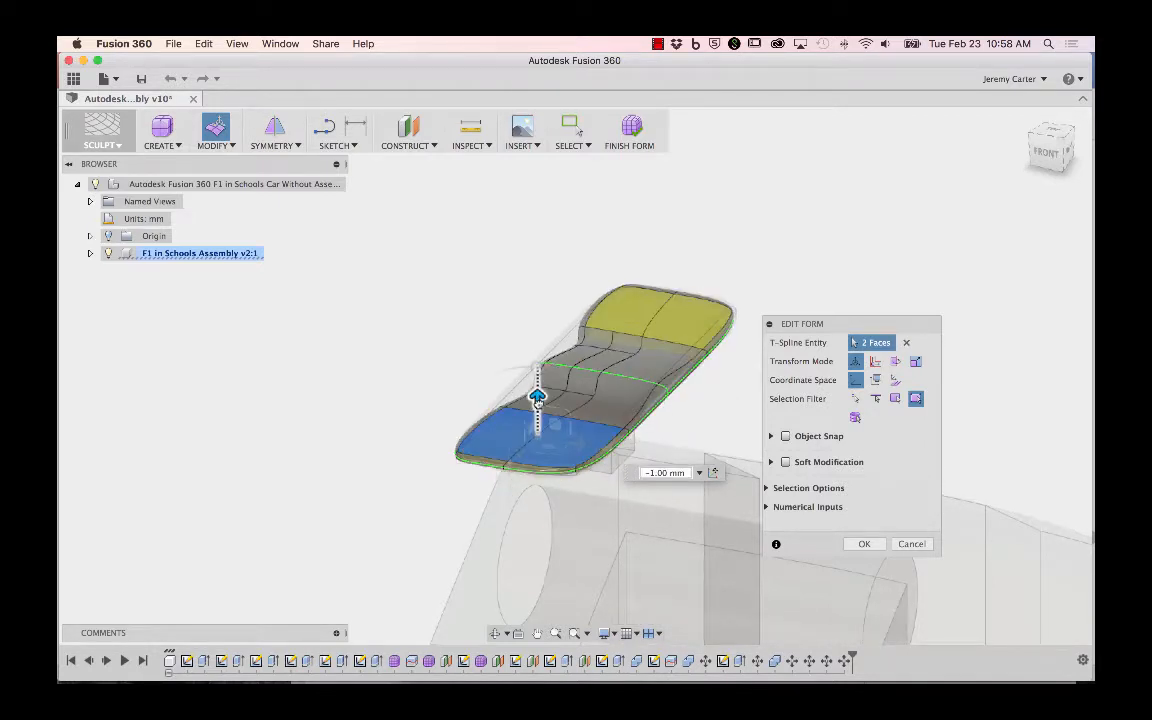
click(660, 472)
key(BackSpace)
key(BackSpace)
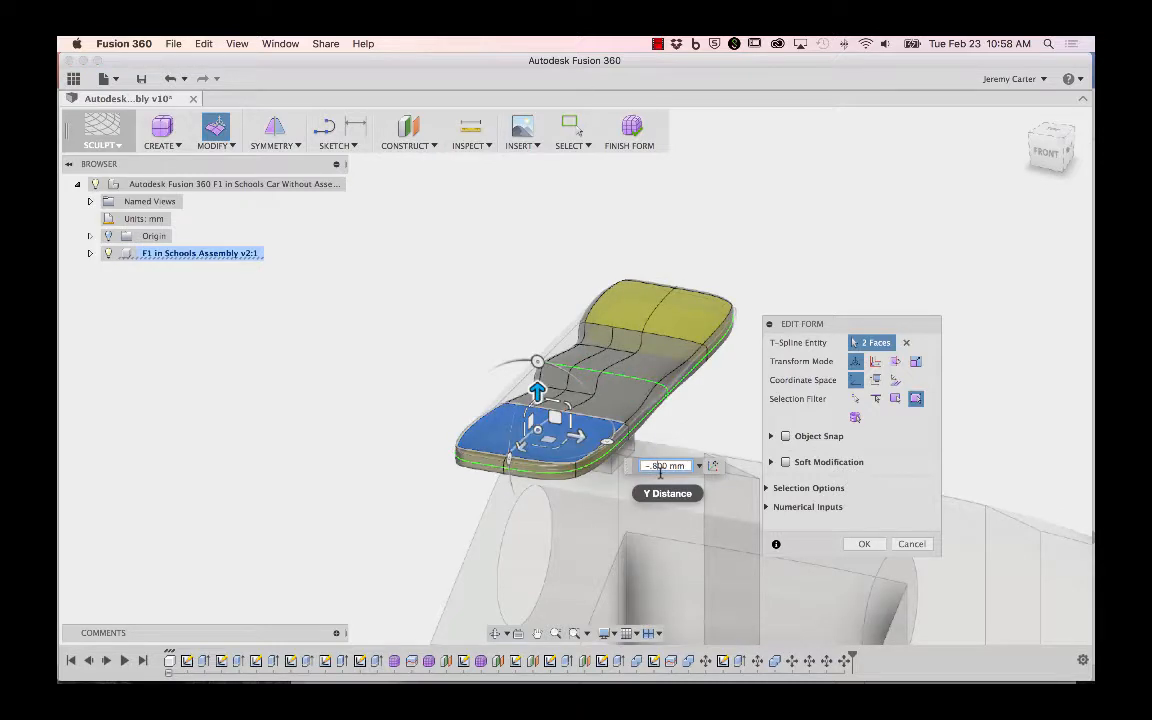
text(.8)
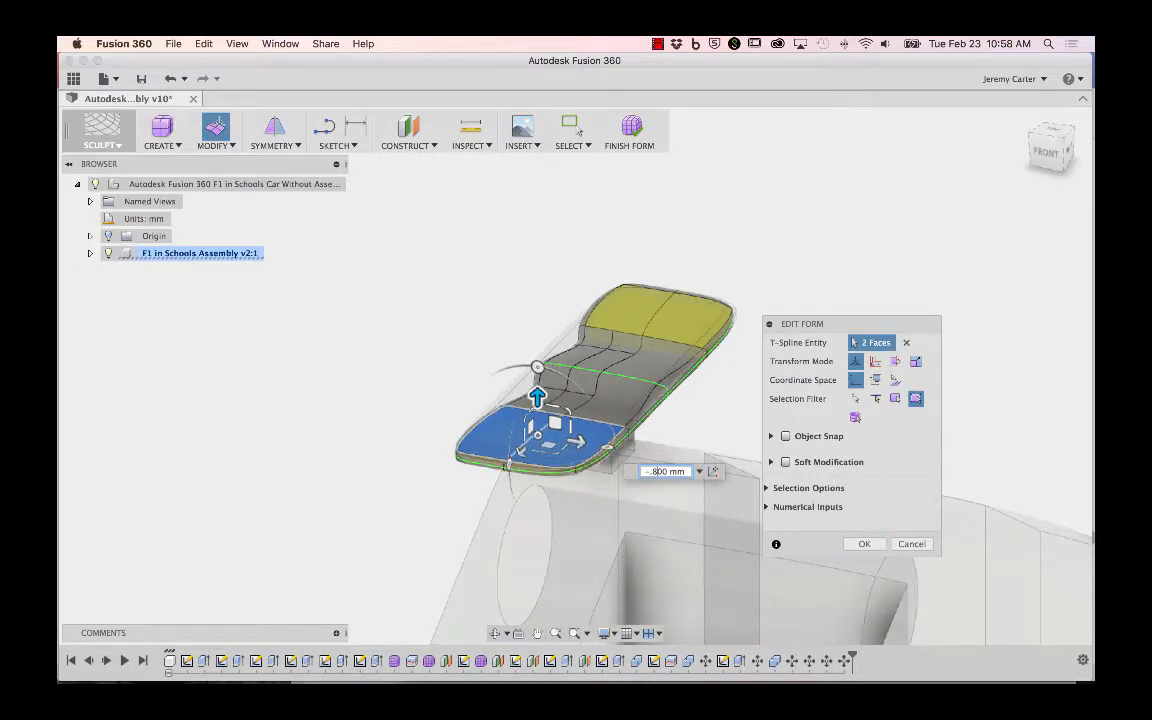
click(864, 543)
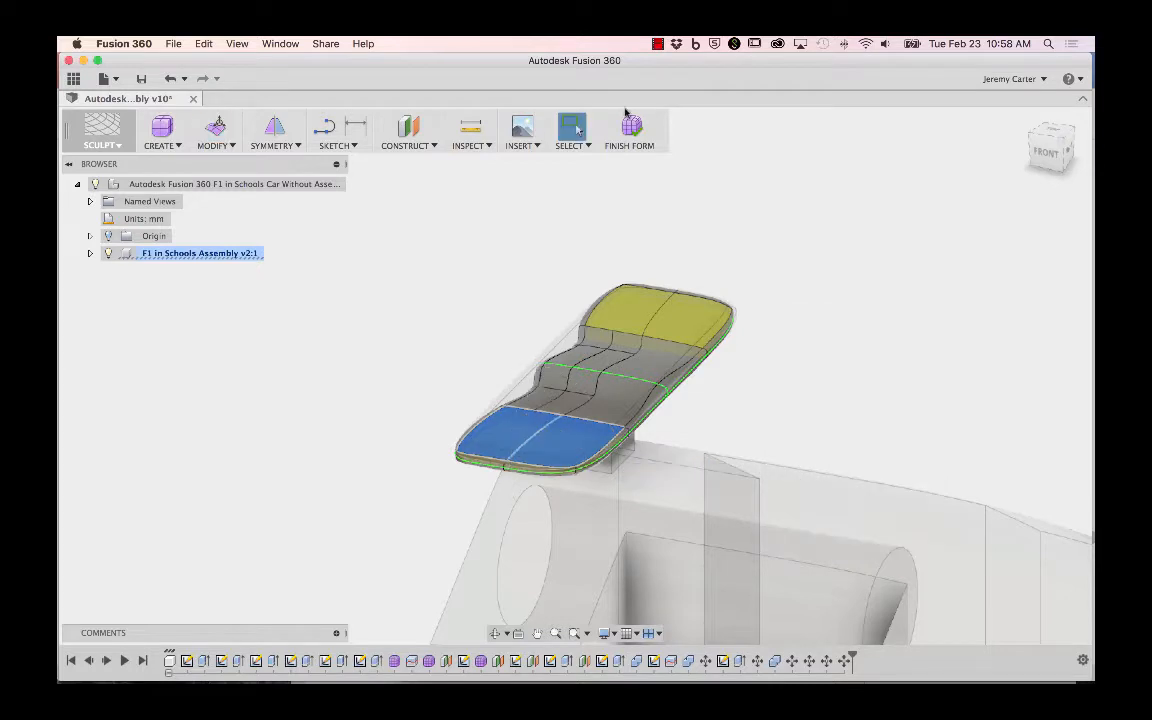
click(630, 125)
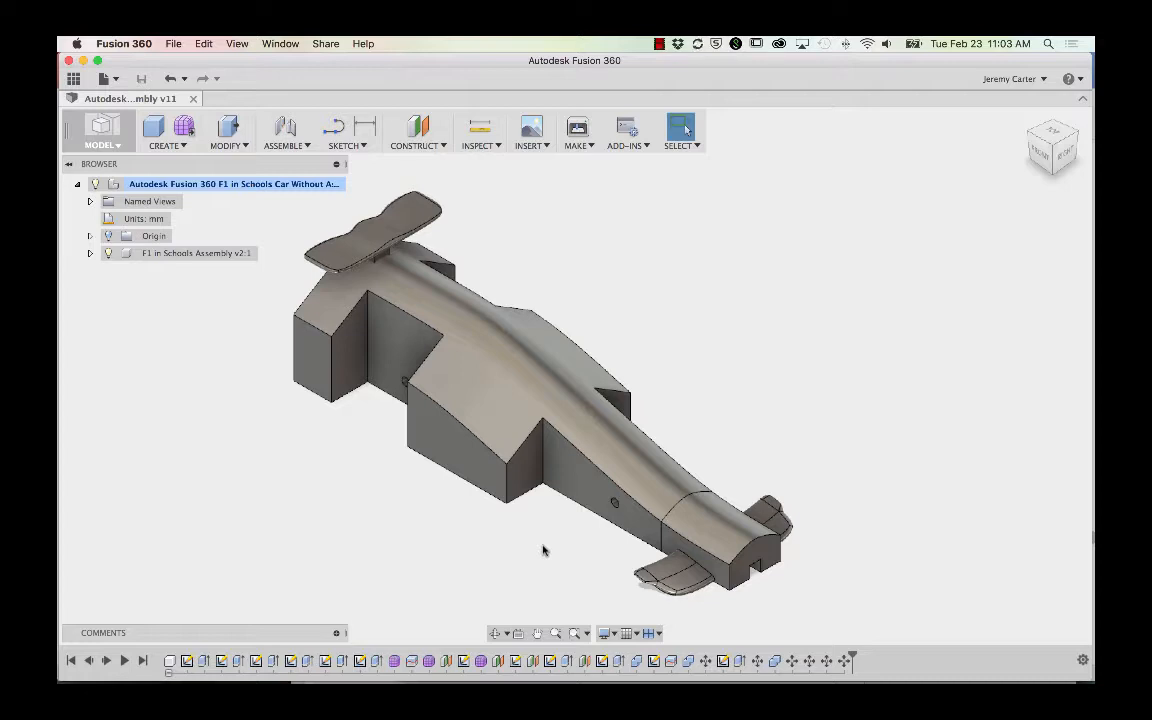
- Open the car body's sculpted surface for editing and move its lower side edge loop 10 mm down
click(512, 371)
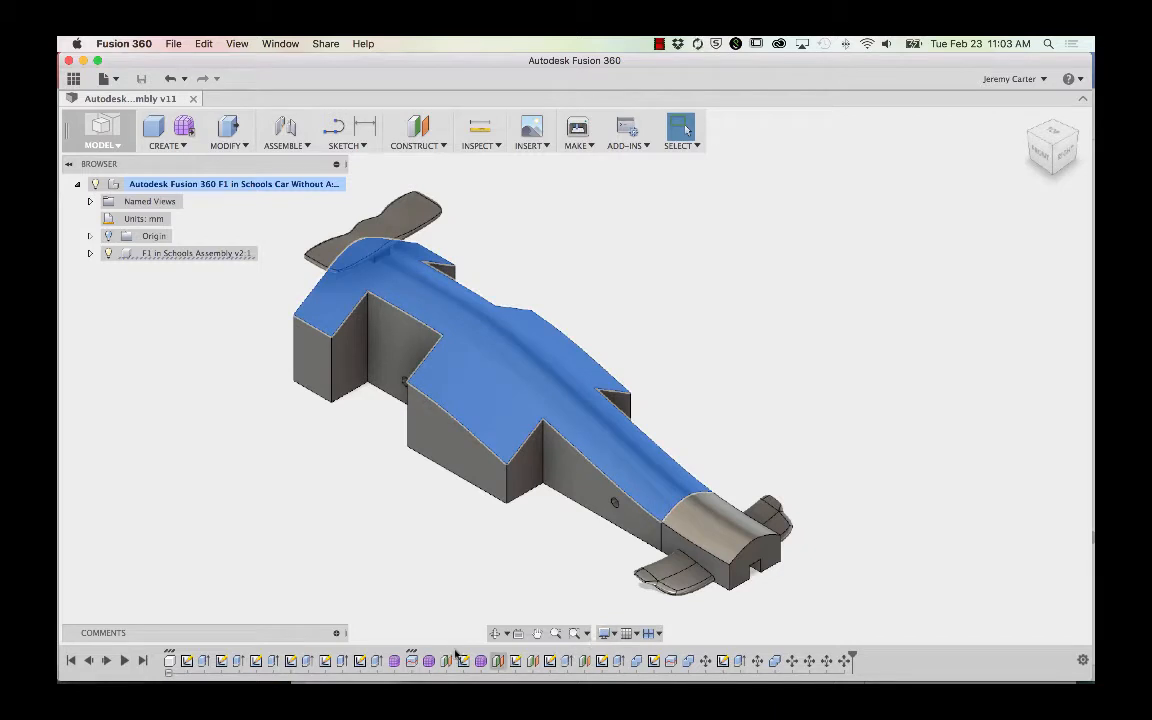
double_click(394, 660)
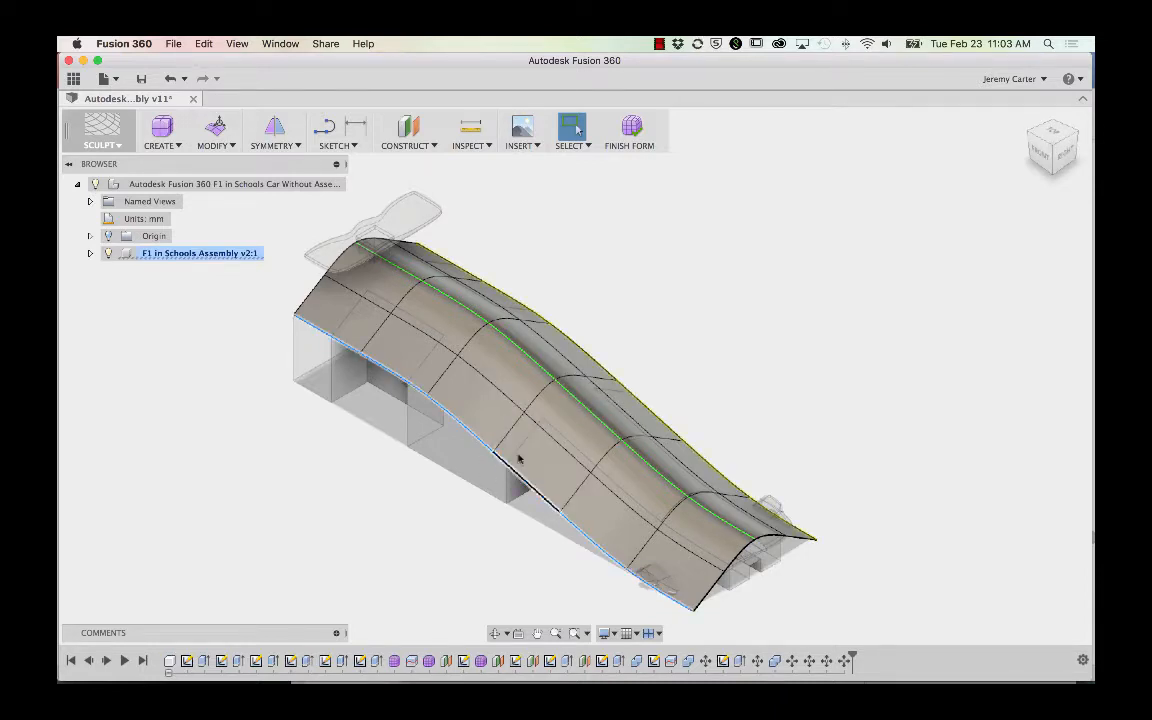
click(229, 145)
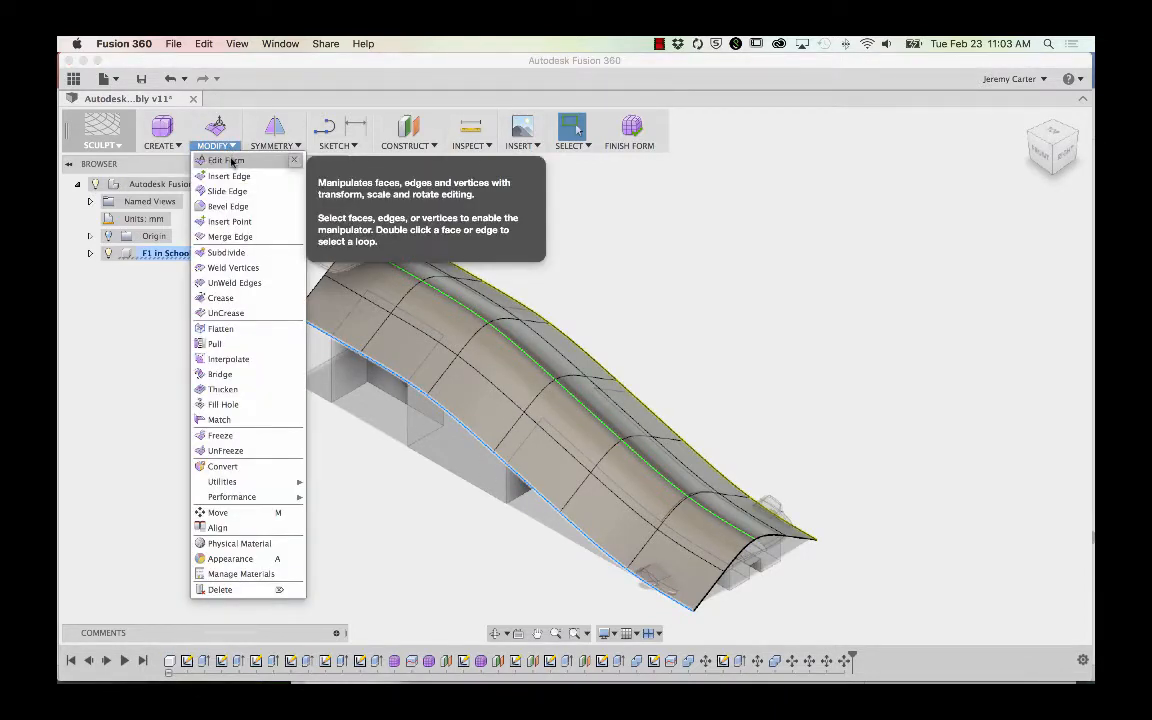
click(228, 160)
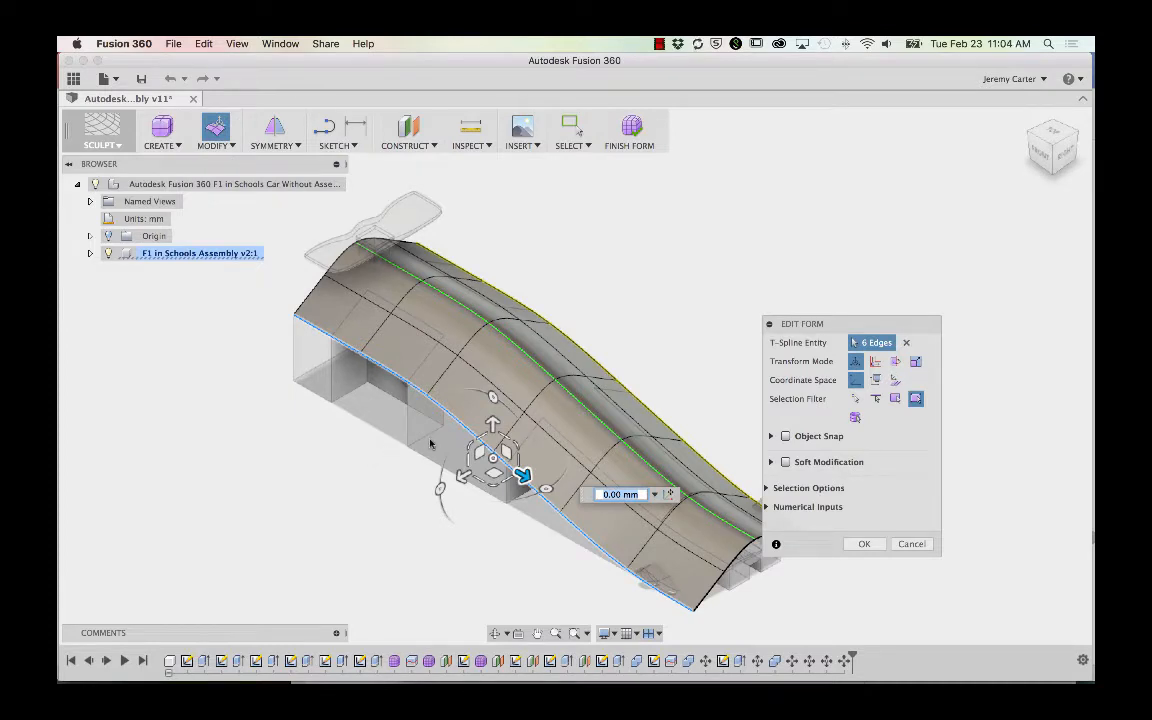
drag(493, 425, 493, 435)
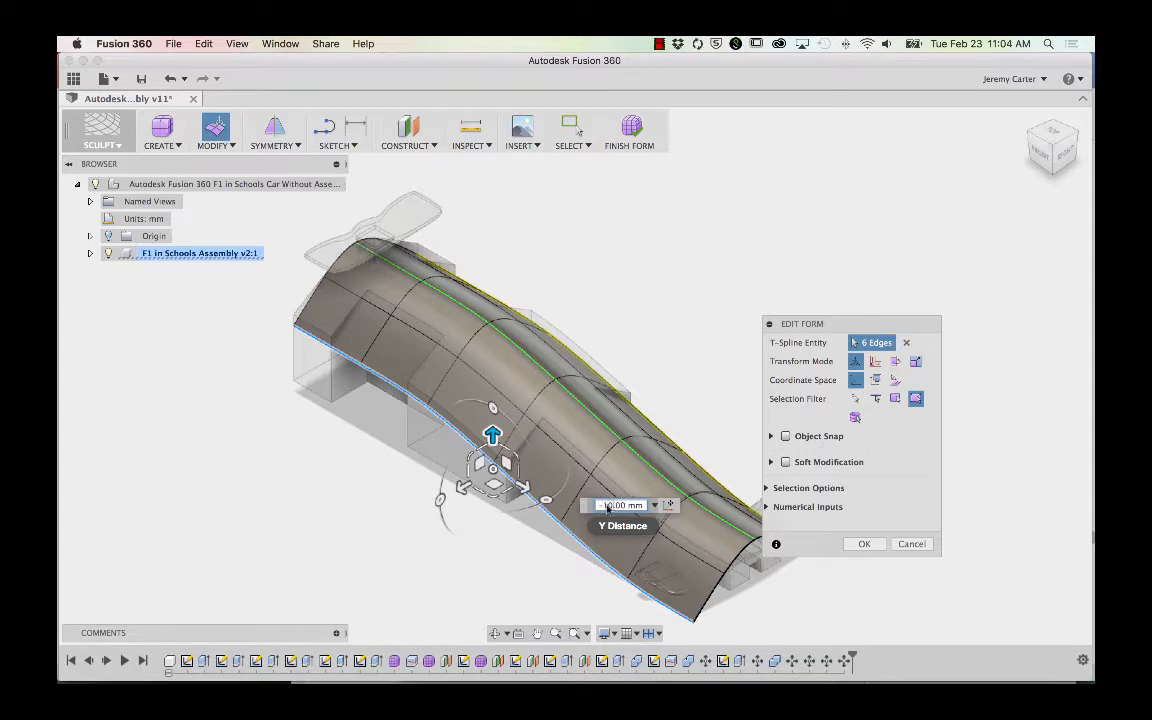
key(Return)
- Extrude the body surface's lower side edges 20 mm downward to add a new row of faces
click(223, 146)
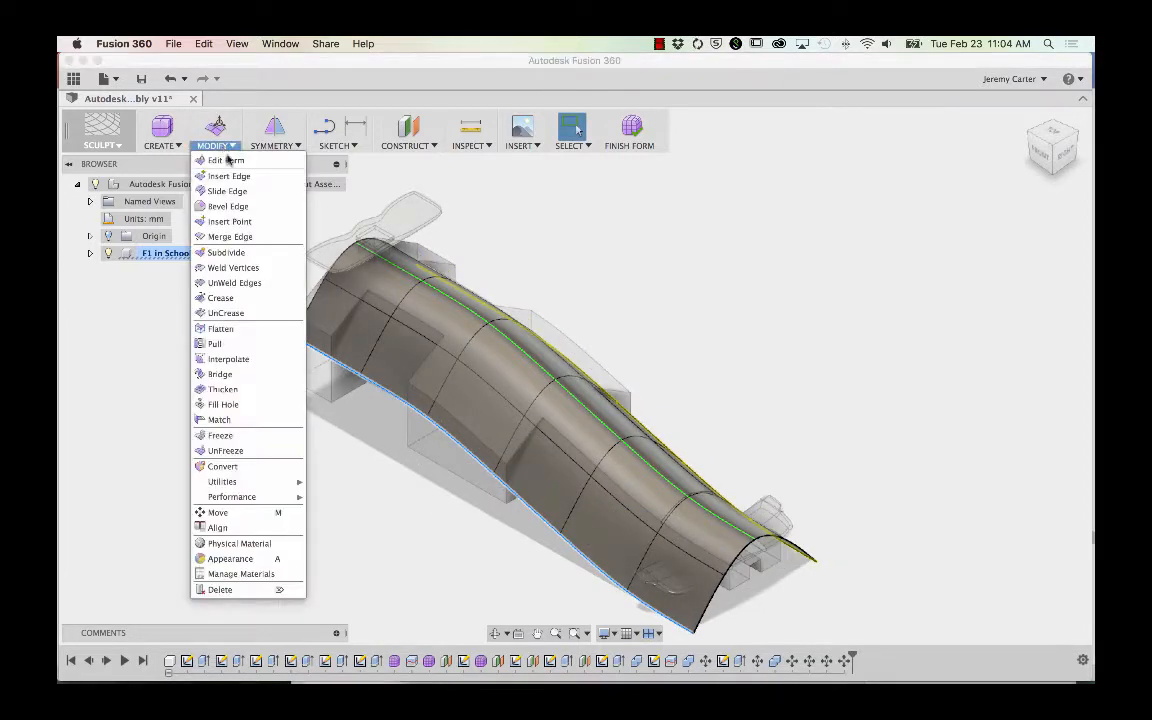
click(229, 158)
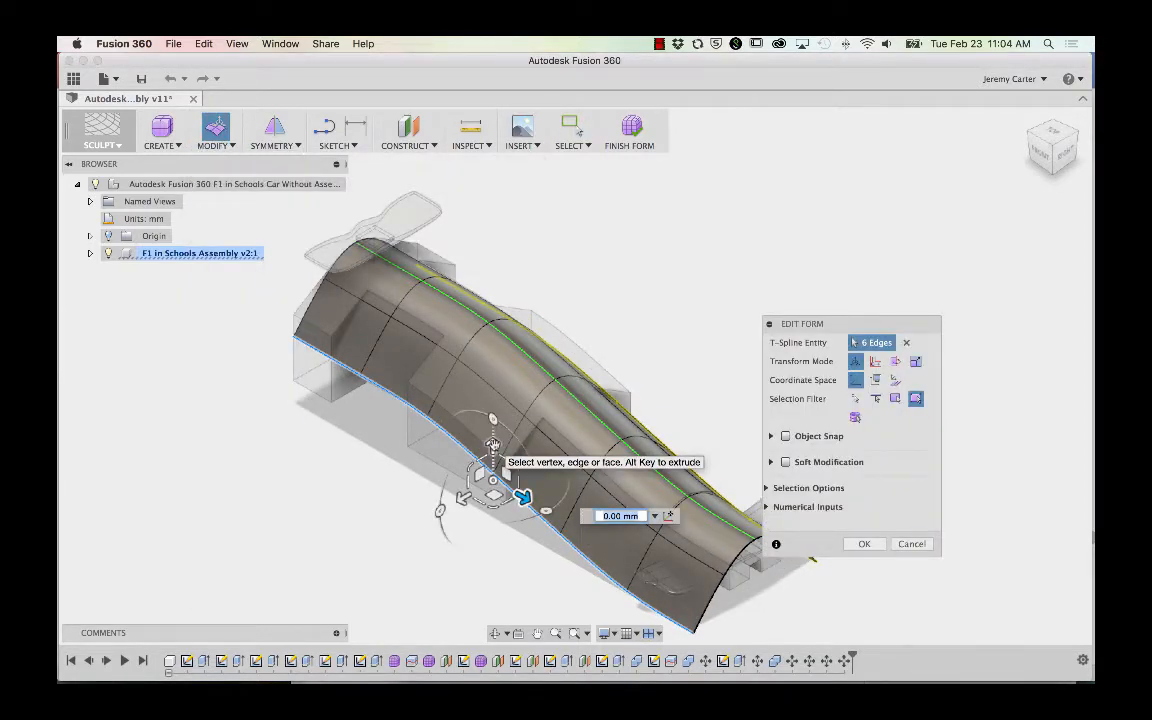
drag(493, 444, 495, 447)
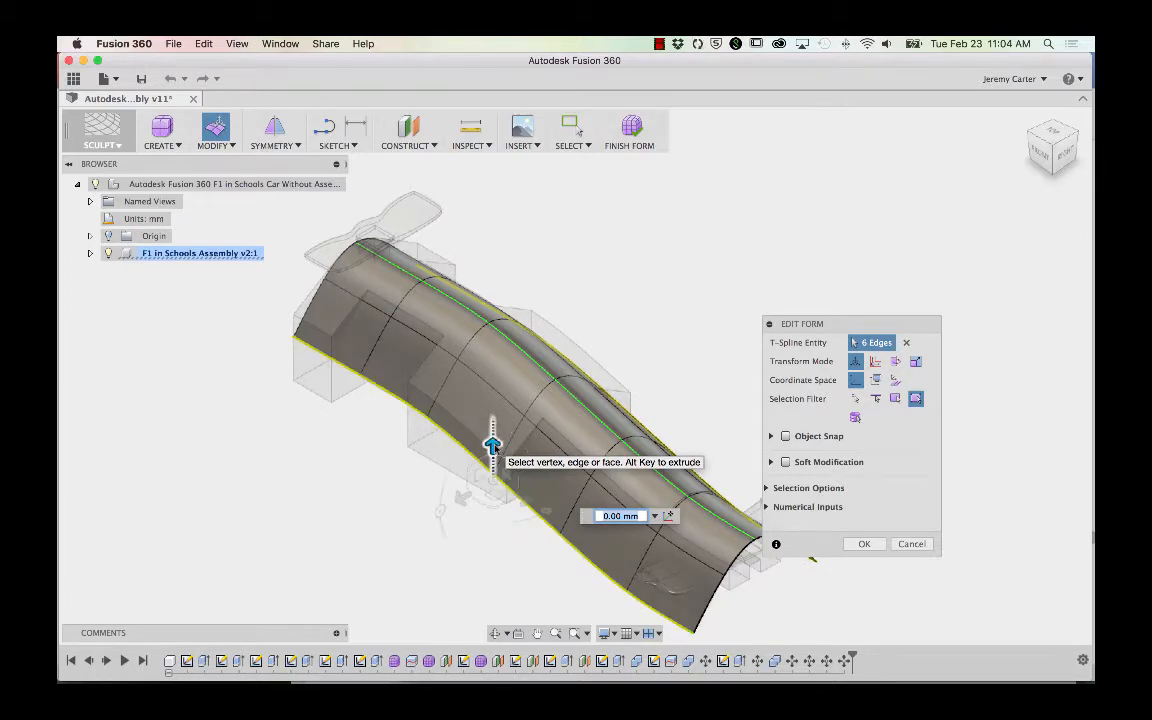
drag(493, 444, 492, 489)
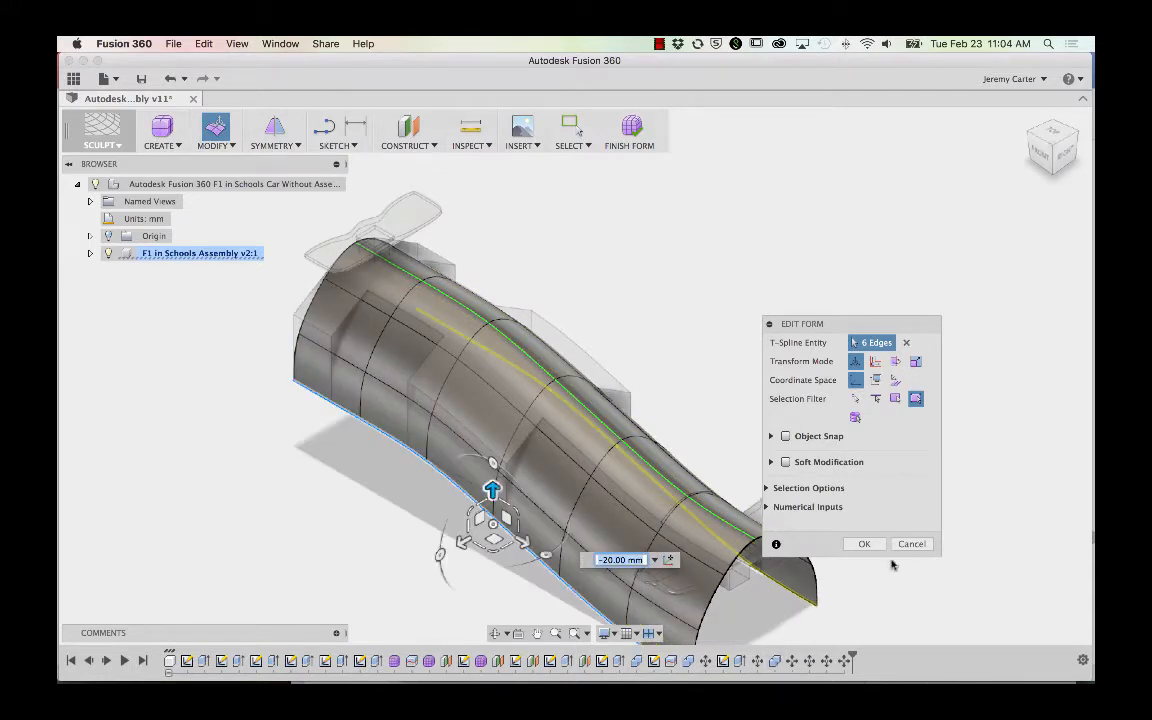
click(866, 545)
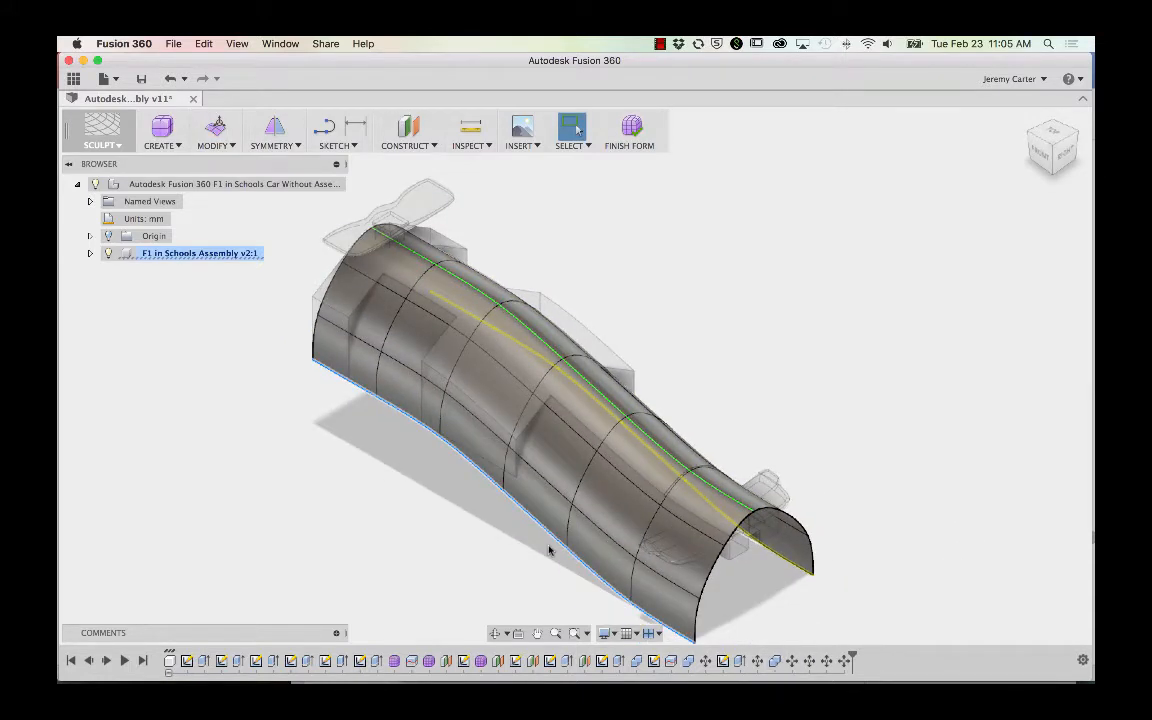
- Move the two front edges above the body surface's lower side row 25 mm inward toward the centre line
click(606, 535)
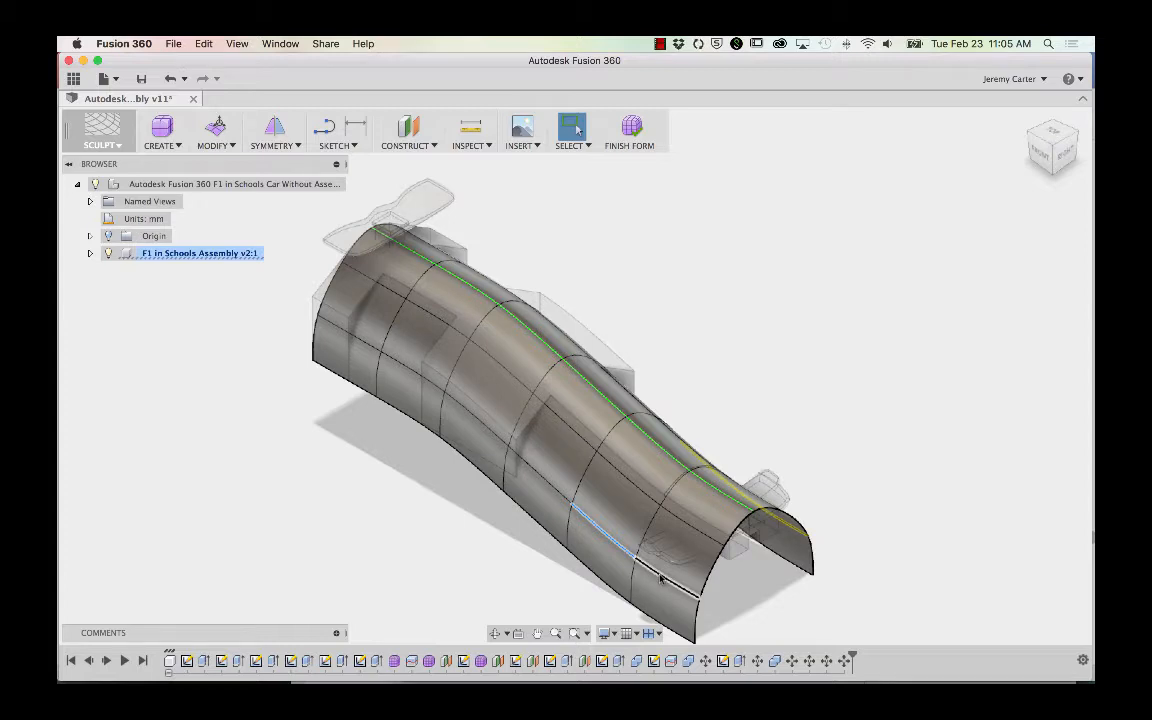
click(214, 145)
click(226, 161)
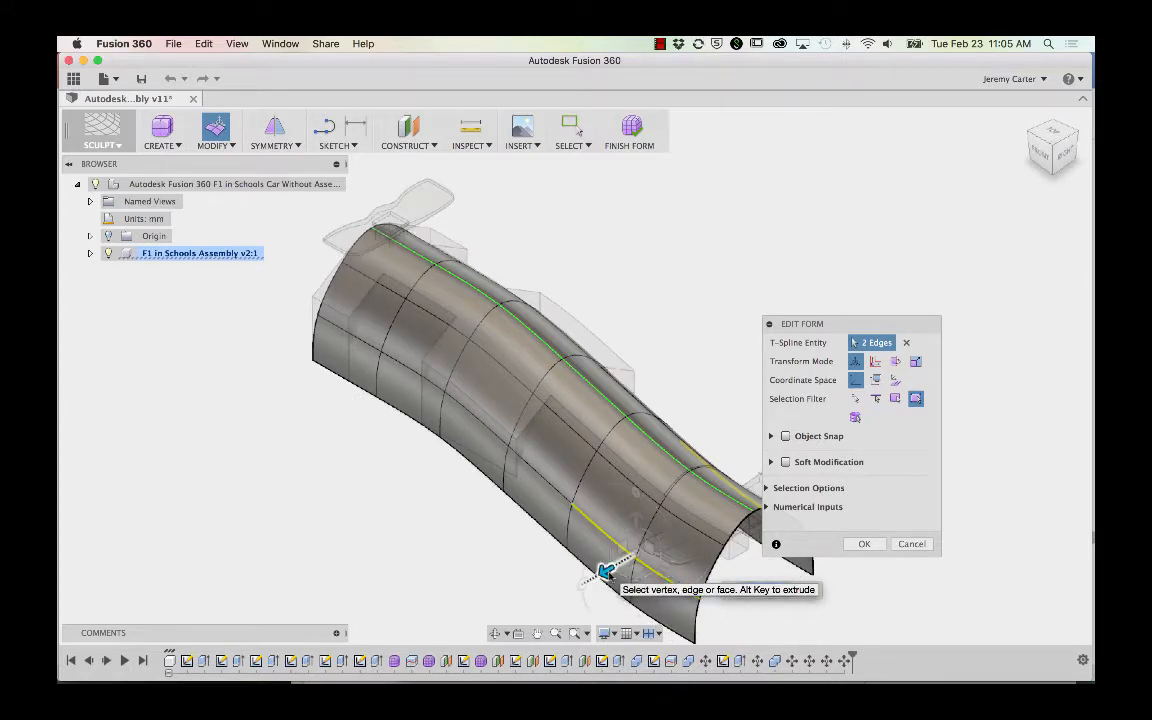
drag(606, 571, 620, 567)
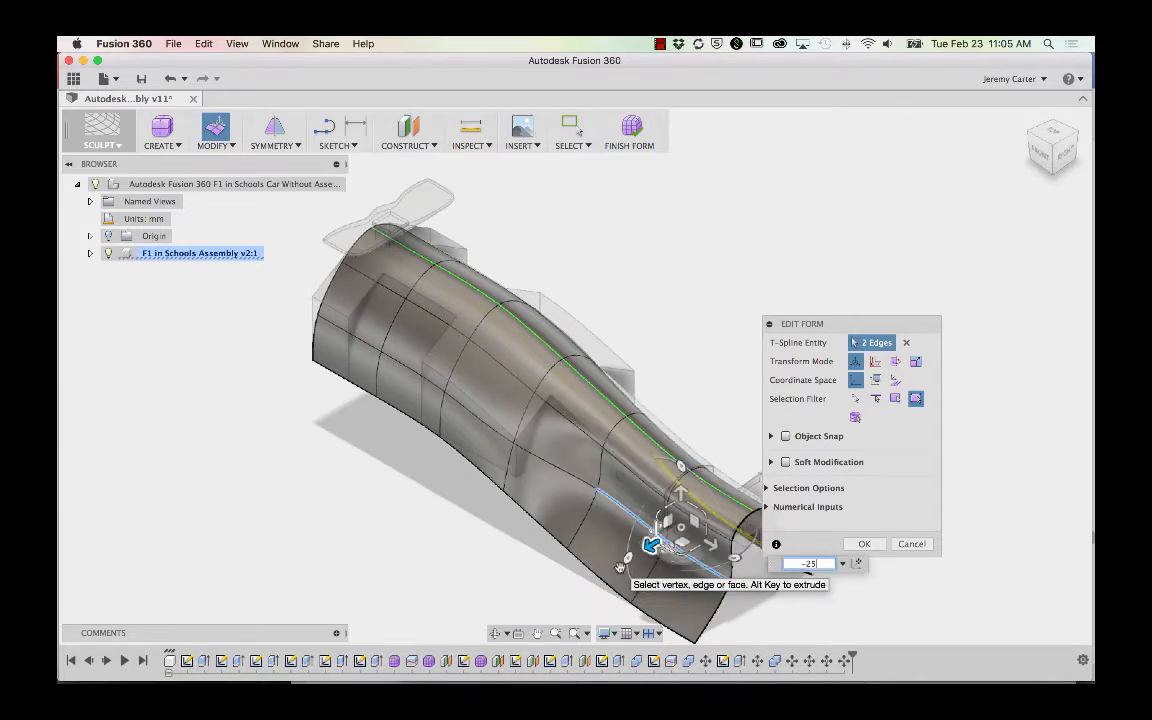
key(Return)
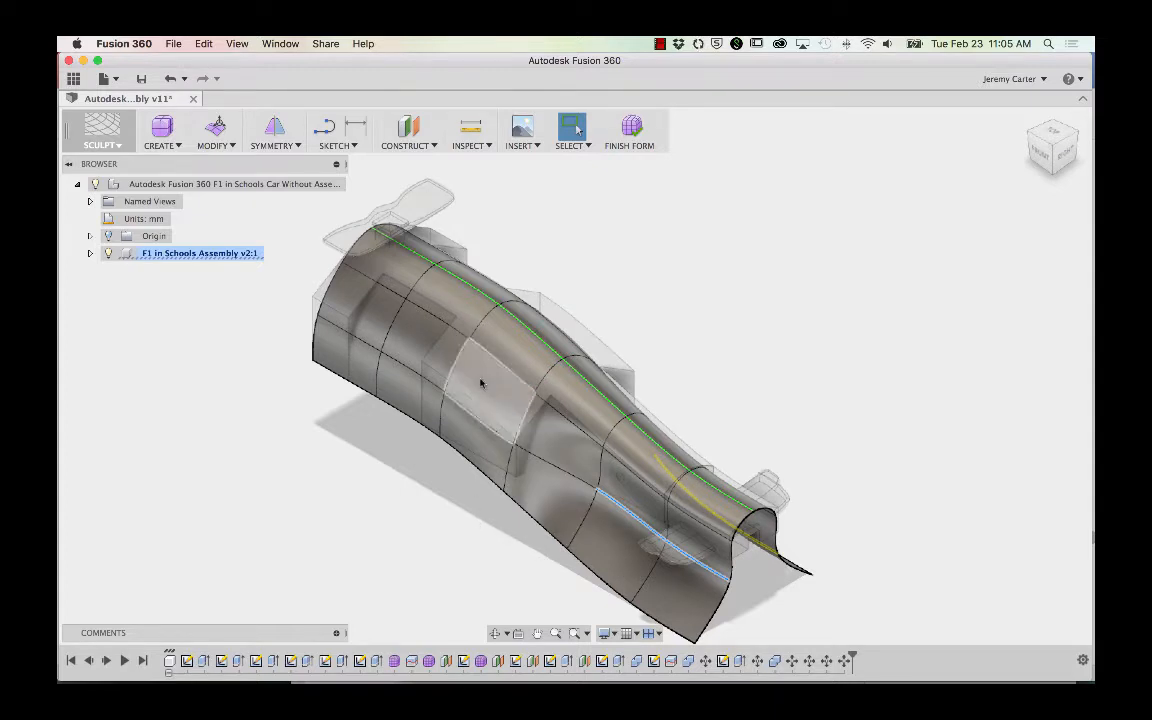
- Subdivide the three rear faces of the body surface's middle side row using the Simple insert mode
click(450, 367)
shift+click(410, 325)
shift+click(335, 290)
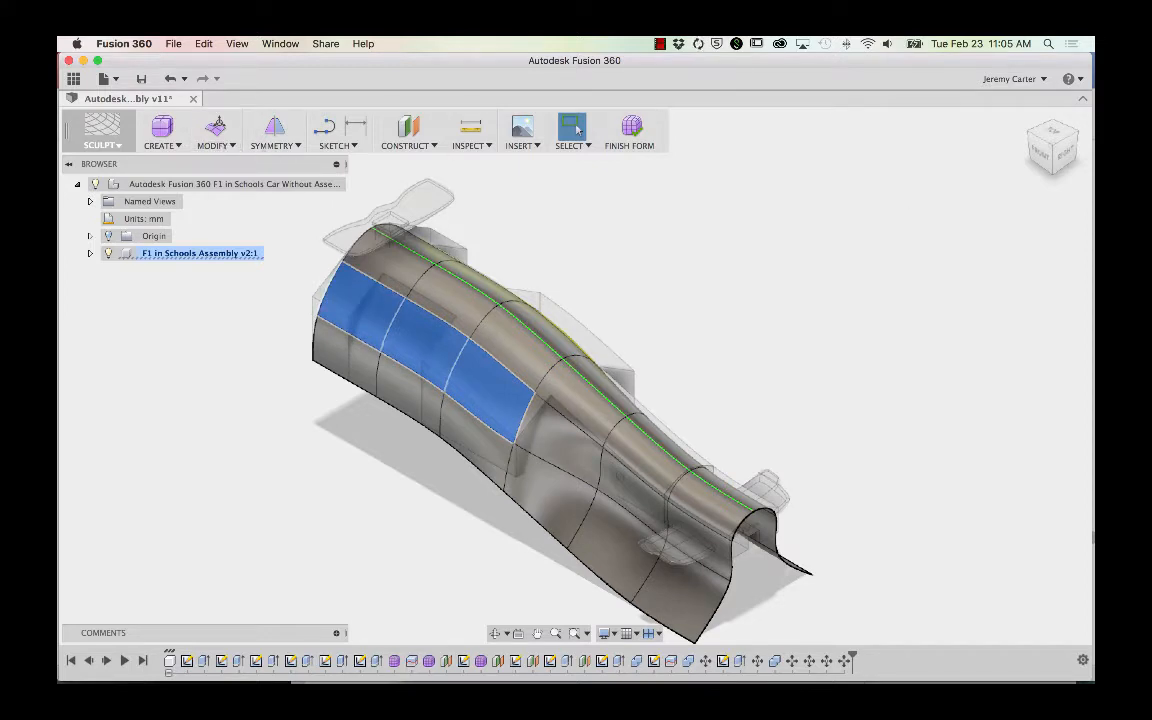
click(230, 147)
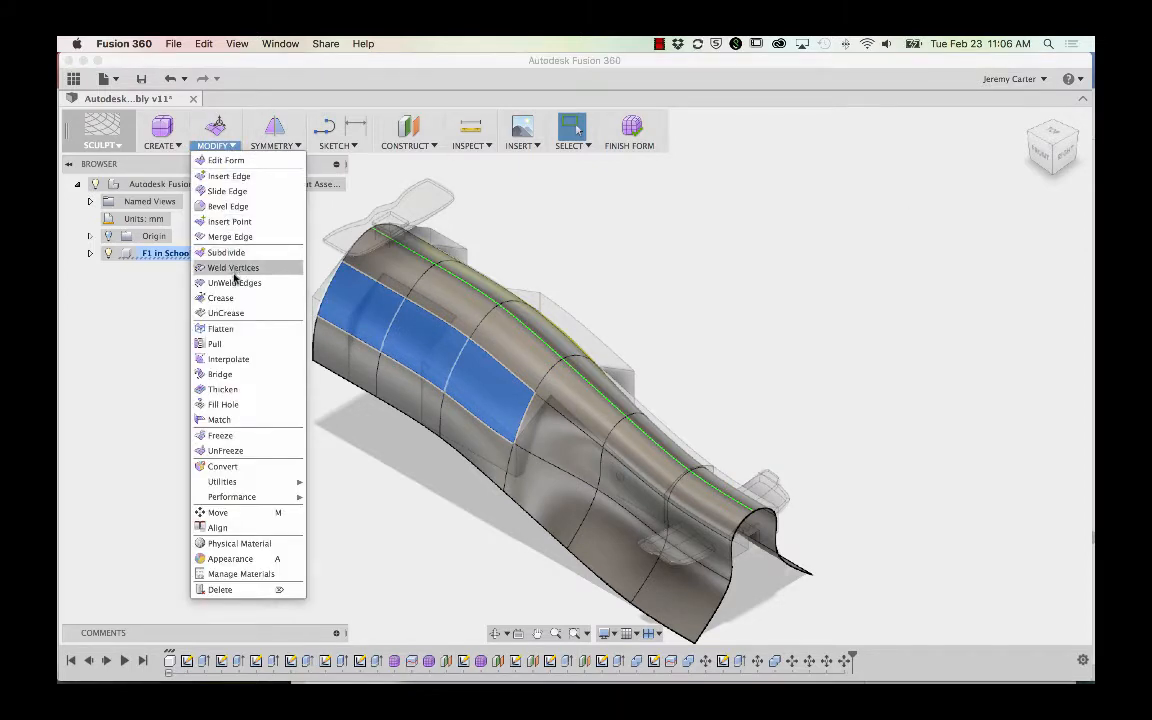
click(232, 253)
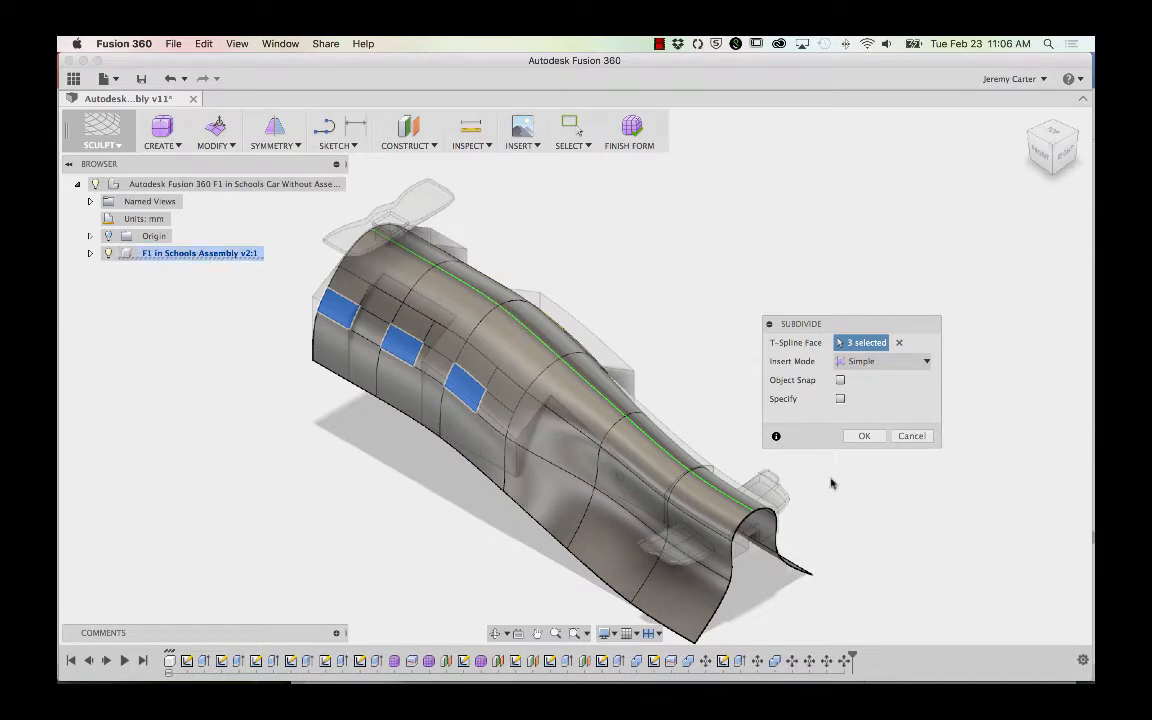
click(862, 437)
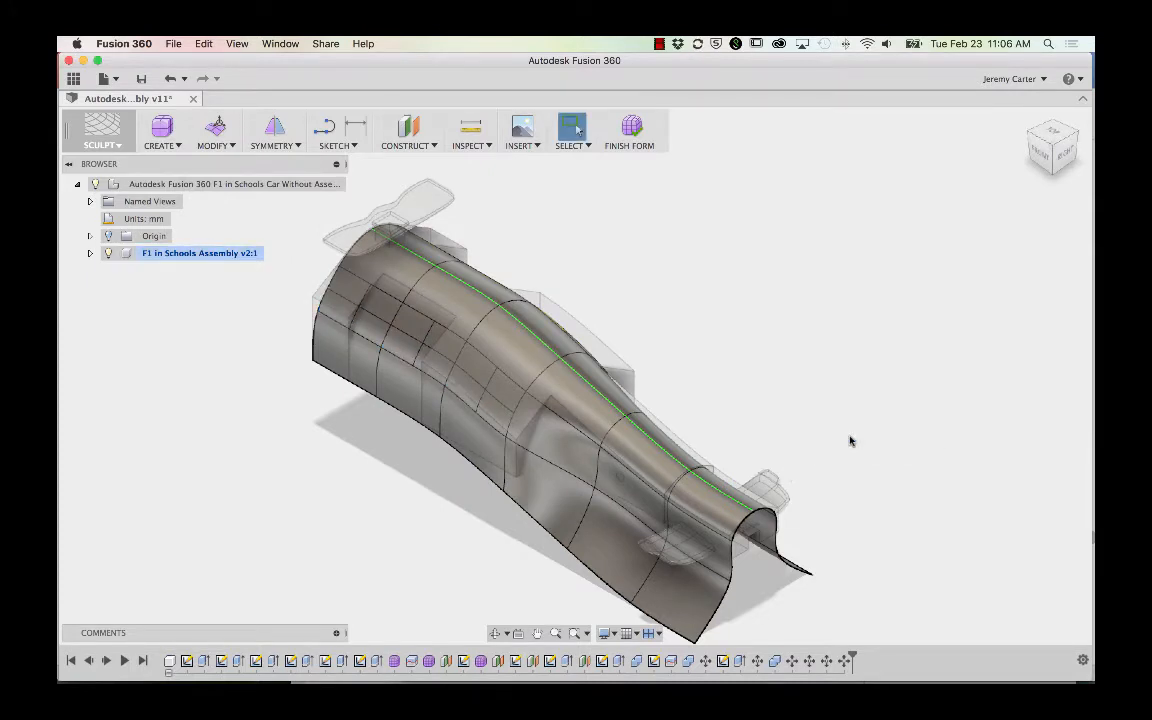
- Move the lengthwise edges running through the subdivided rear side faces 10 mm inward toward the centre line
double_click(343, 305)
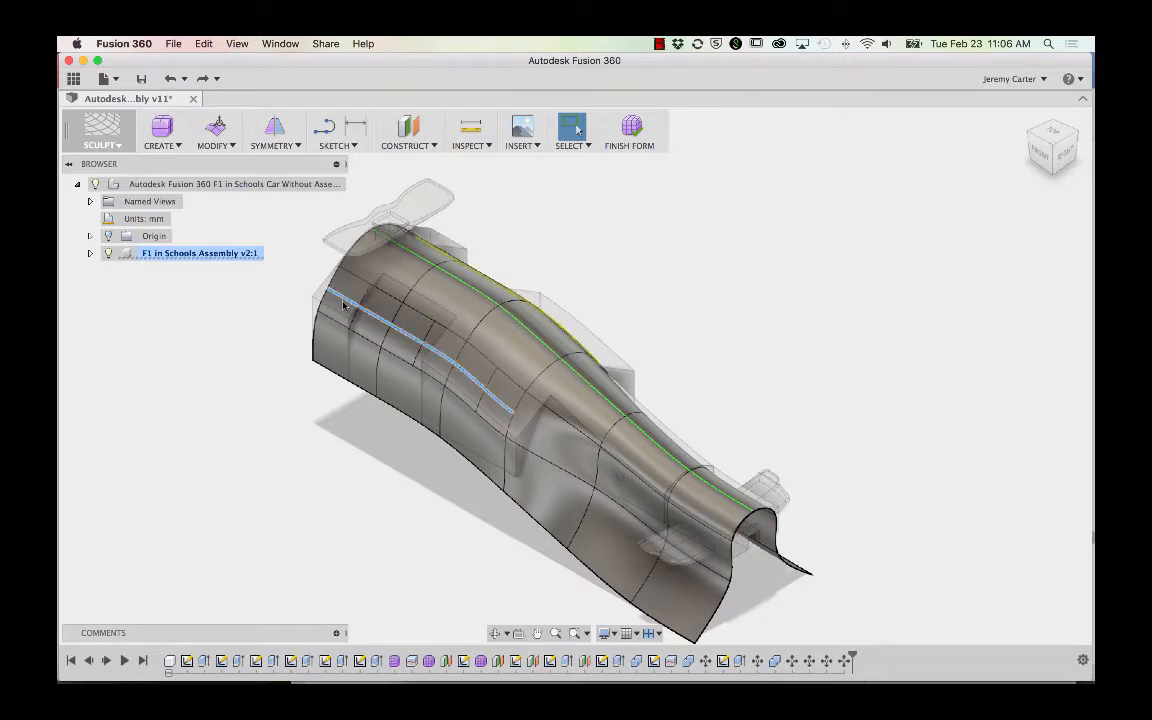
click(236, 150)
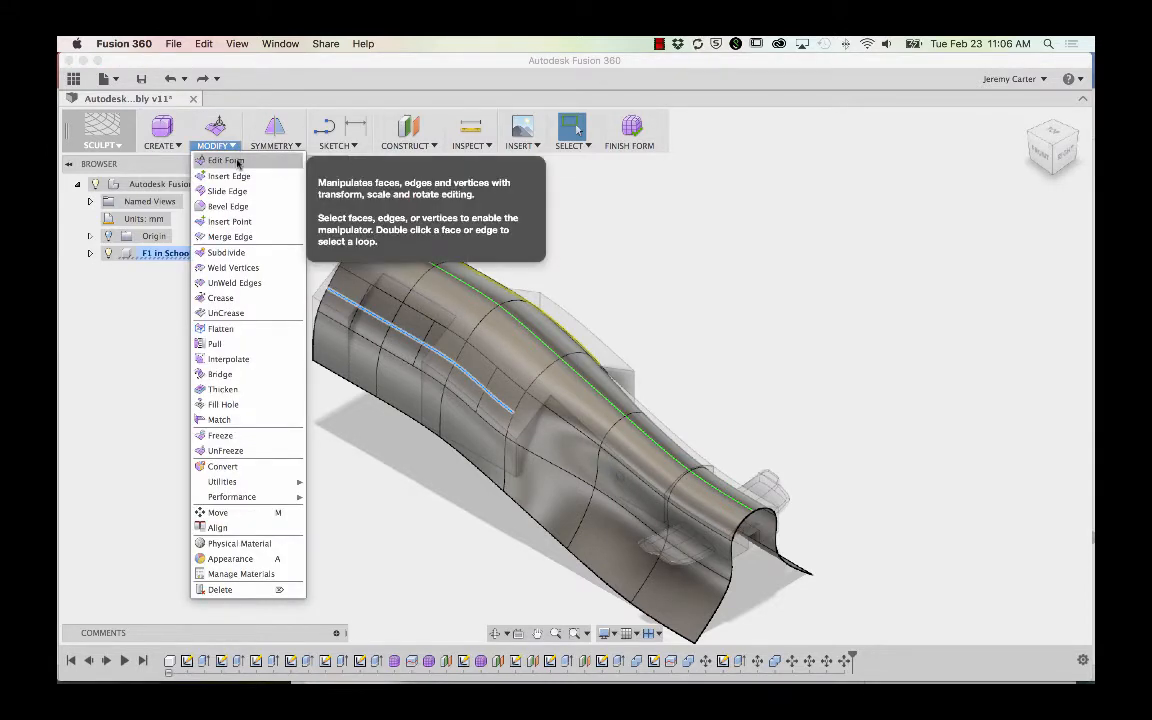
click(226, 161)
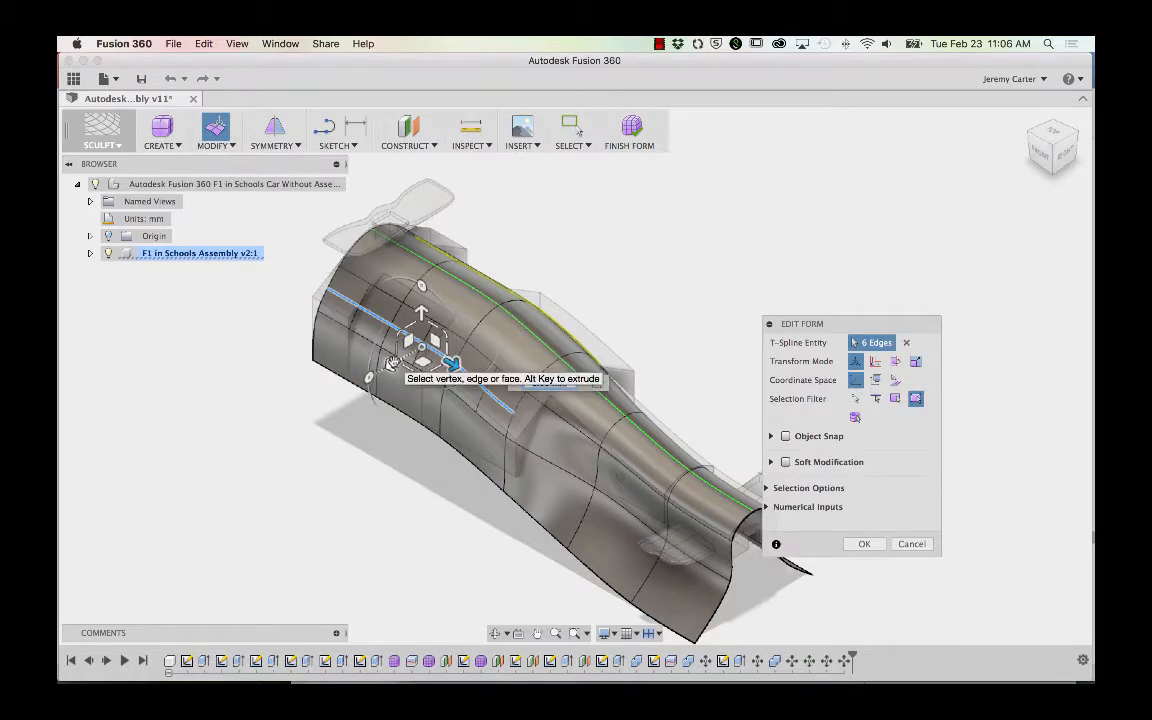
mouse_move(394, 362)
mouse_down()
mouse_move(386, 368)
mouse_move(410, 353)
mouse_up()
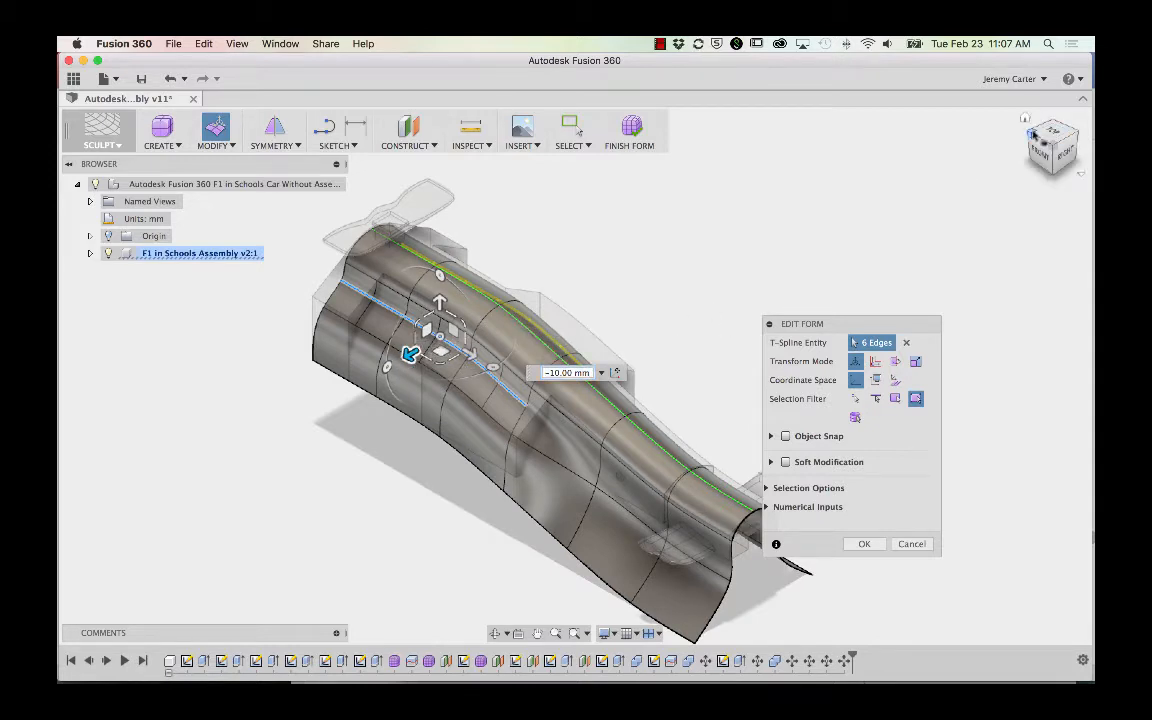
drag(1046, 132, 1067, 145)
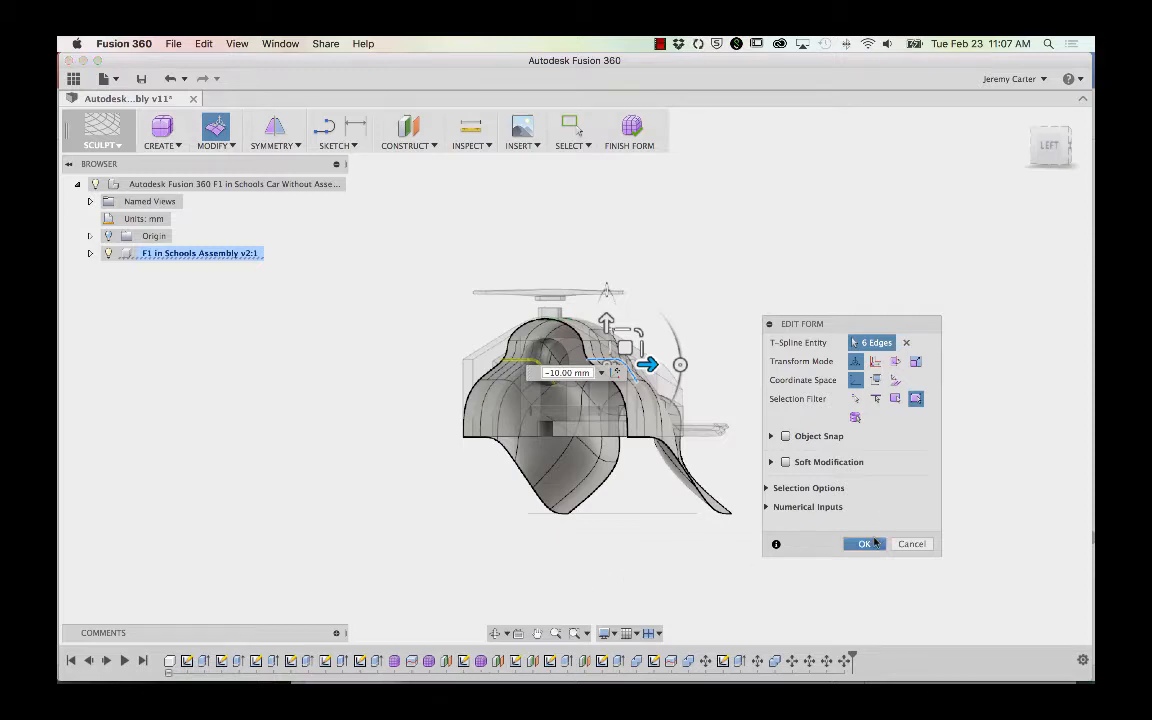
click(864, 543)
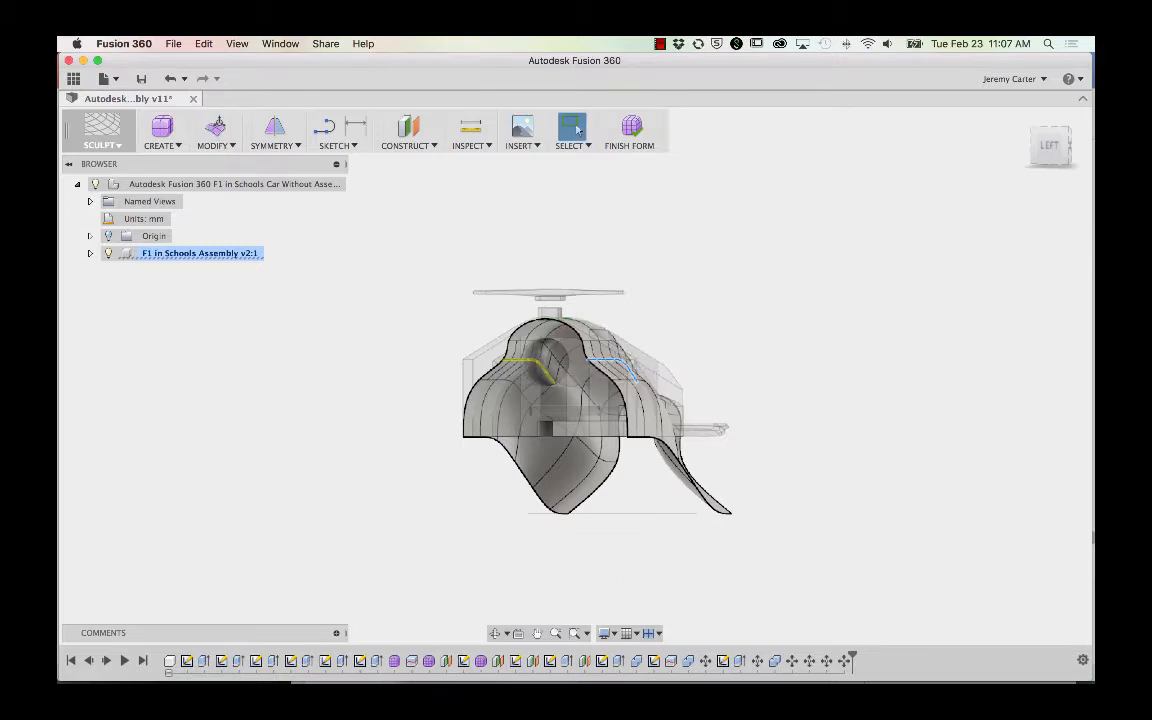
- Rotate the six selected lengthwise edges on the sides of the body surface 70 degrees with Edit Form
click(208, 145)
click(224, 160)
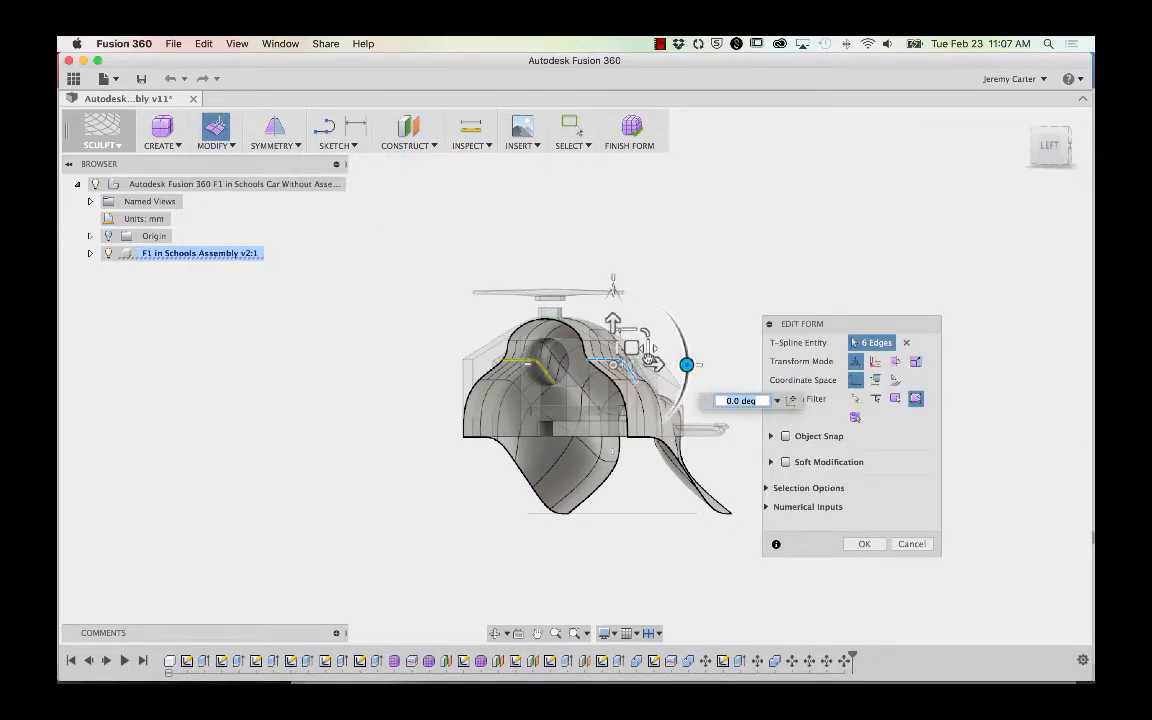
drag(686, 365, 632, 420)
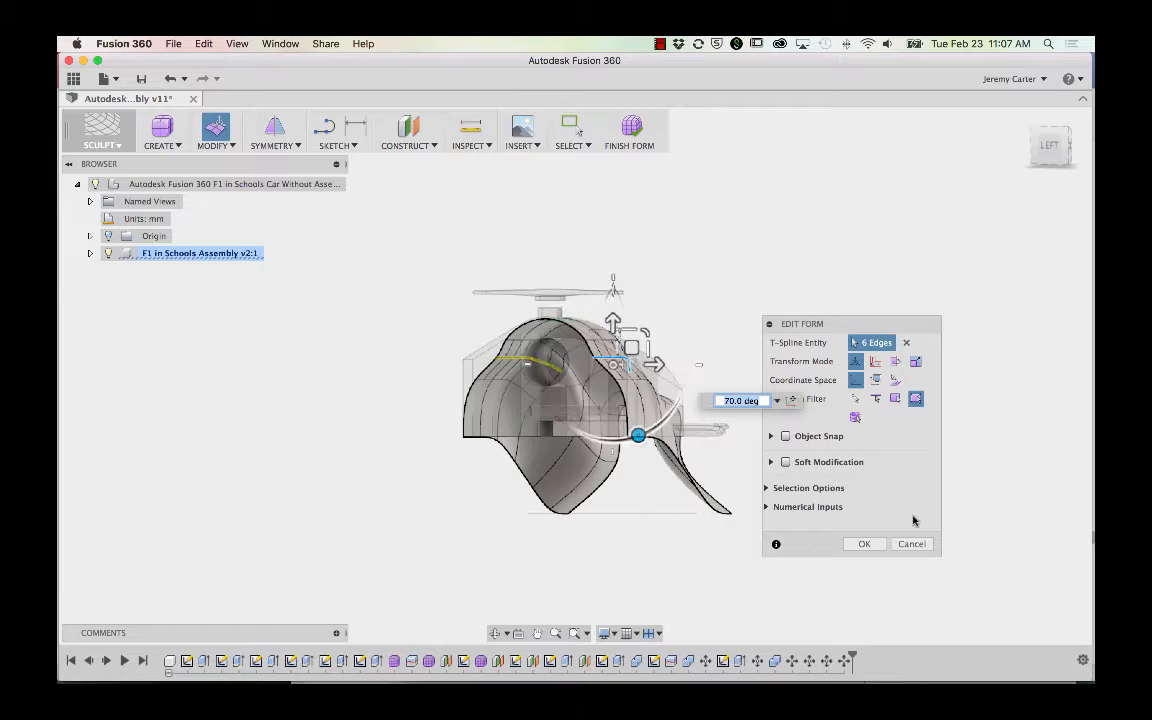
click(866, 544)
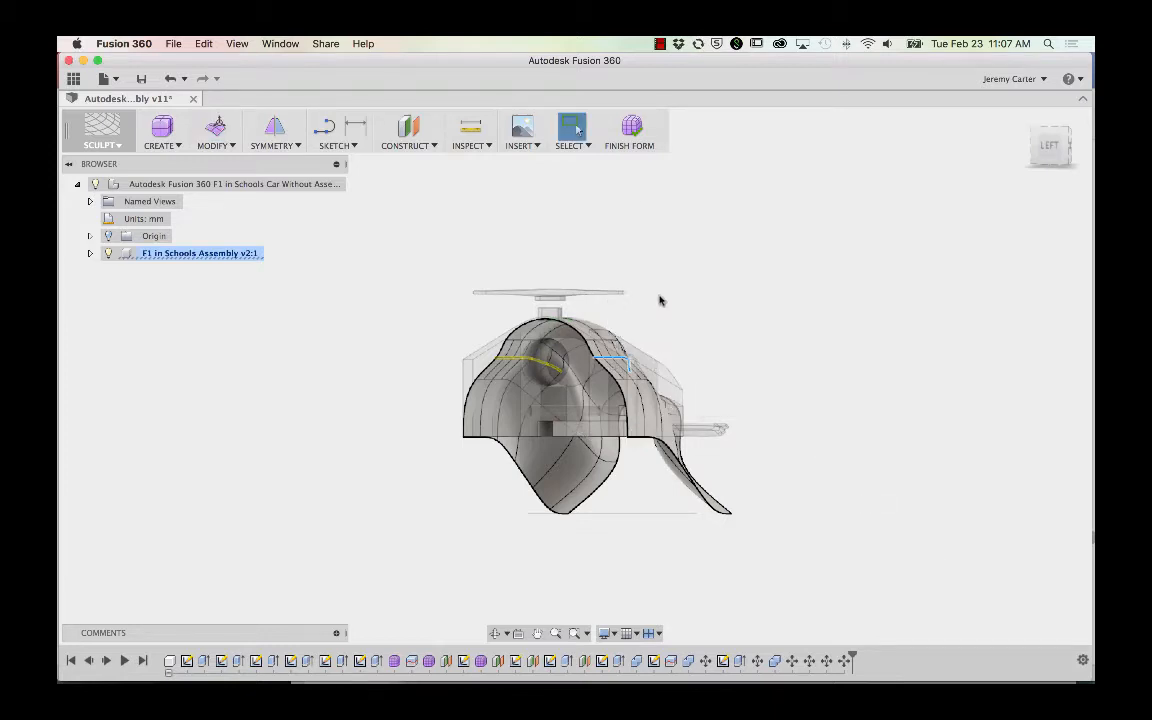
- Finish the body's form edit and save the design
click(634, 129)
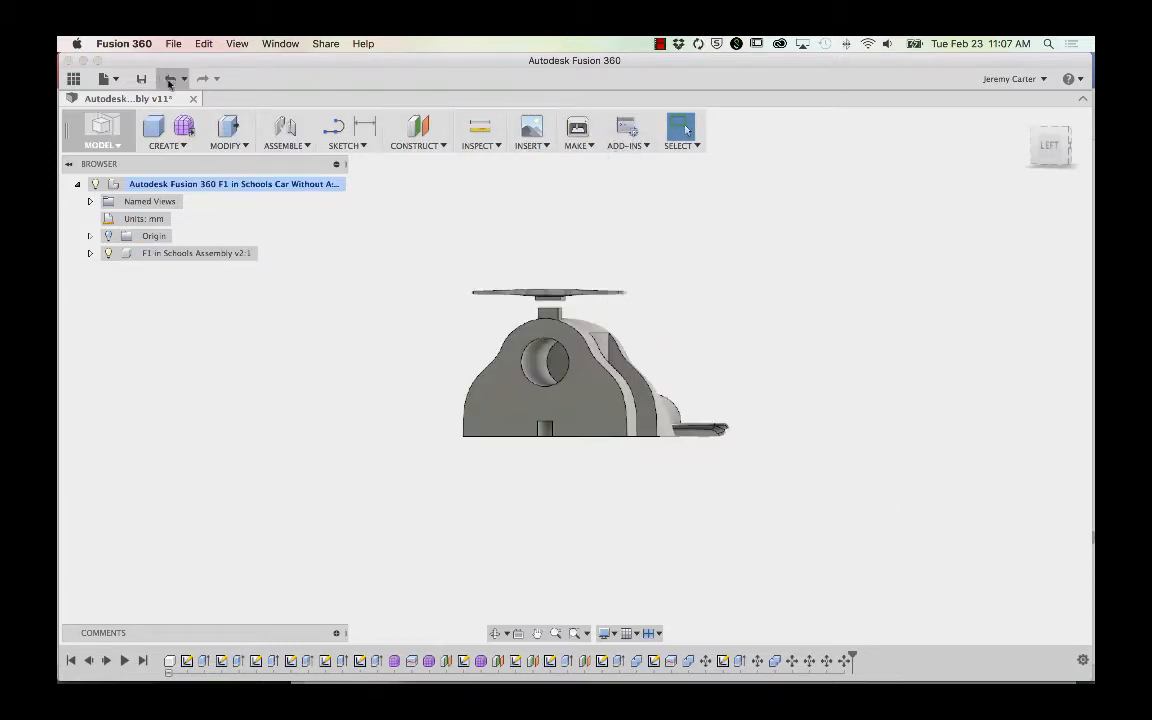
click(149, 83)
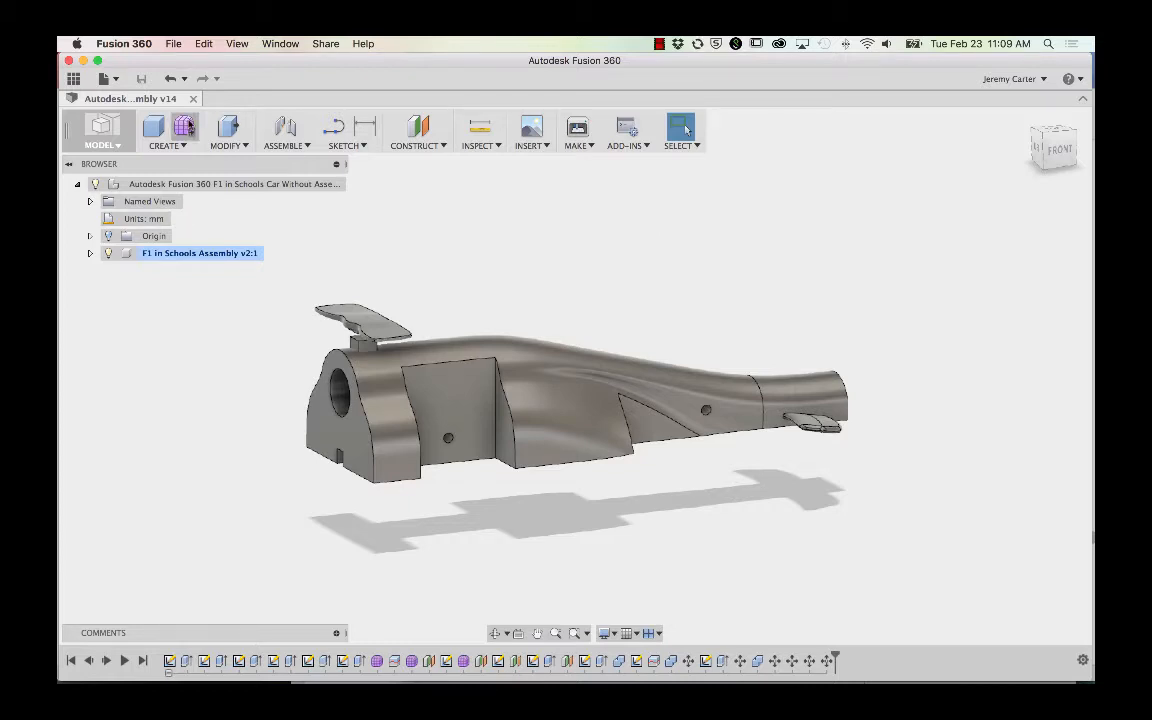
- Fillet the six vertical inner corner edges of the wheel cutouts on both sides of the body with a 3 mm constant radius
click(228, 145)
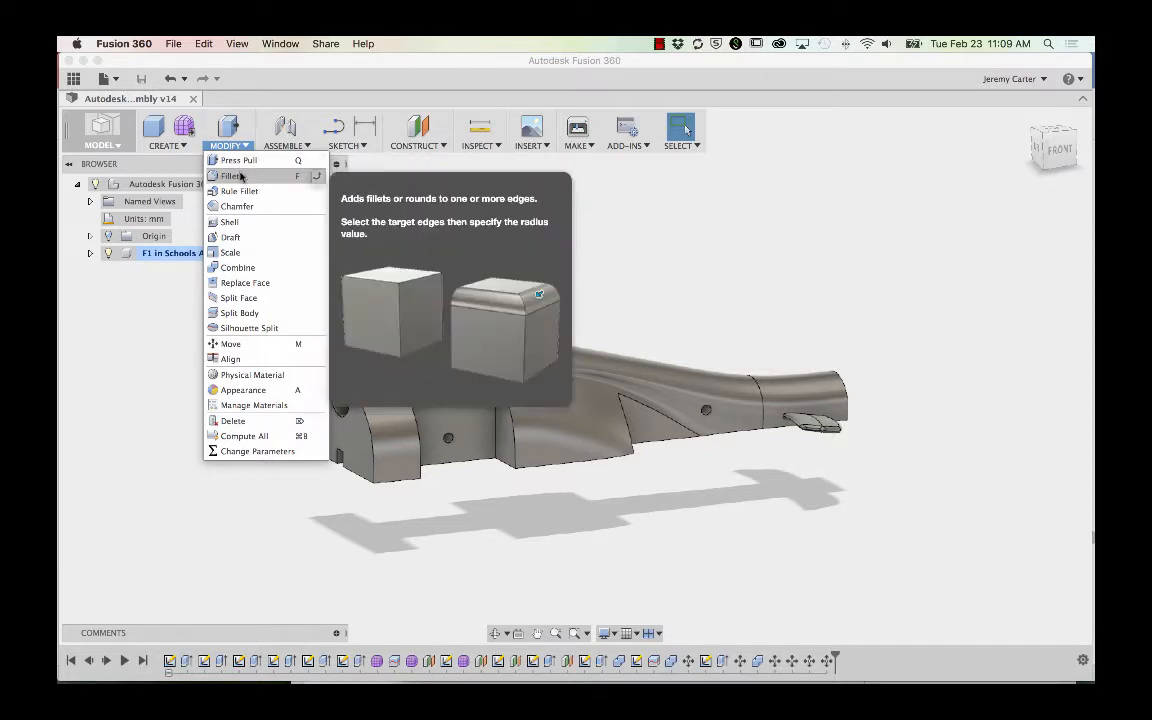
click(240, 177)
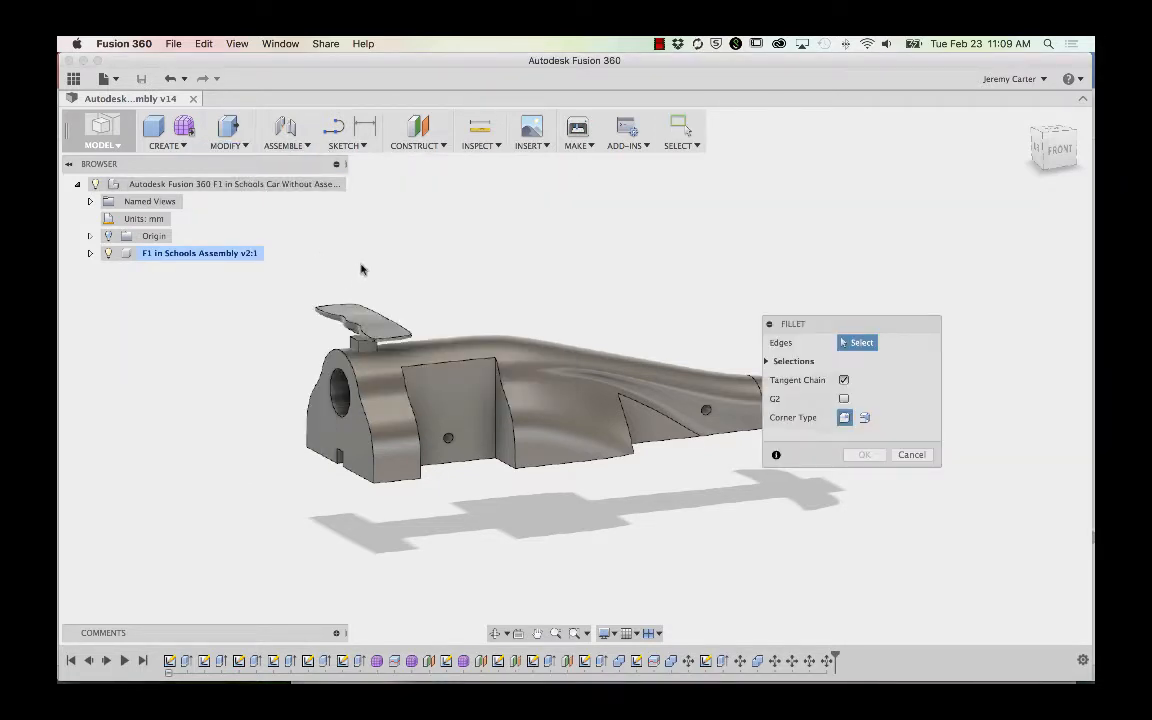
click(491, 387)
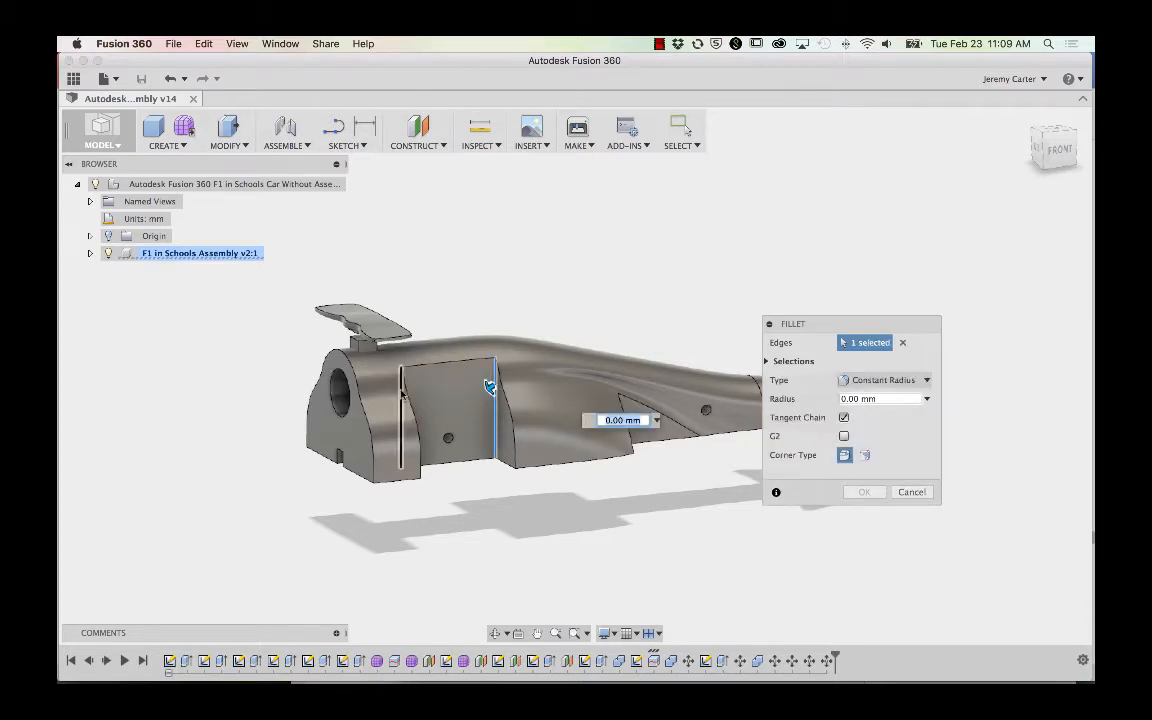
click(402, 396)
click(619, 424)
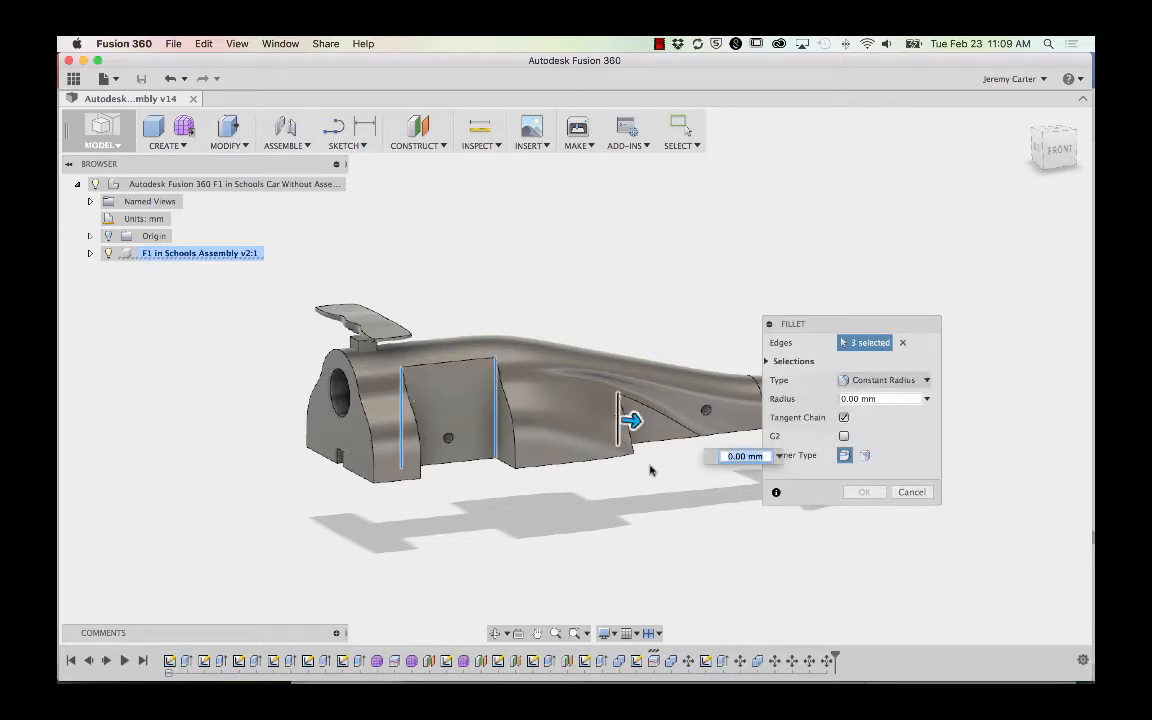
scroll(650, 470, down, 5)
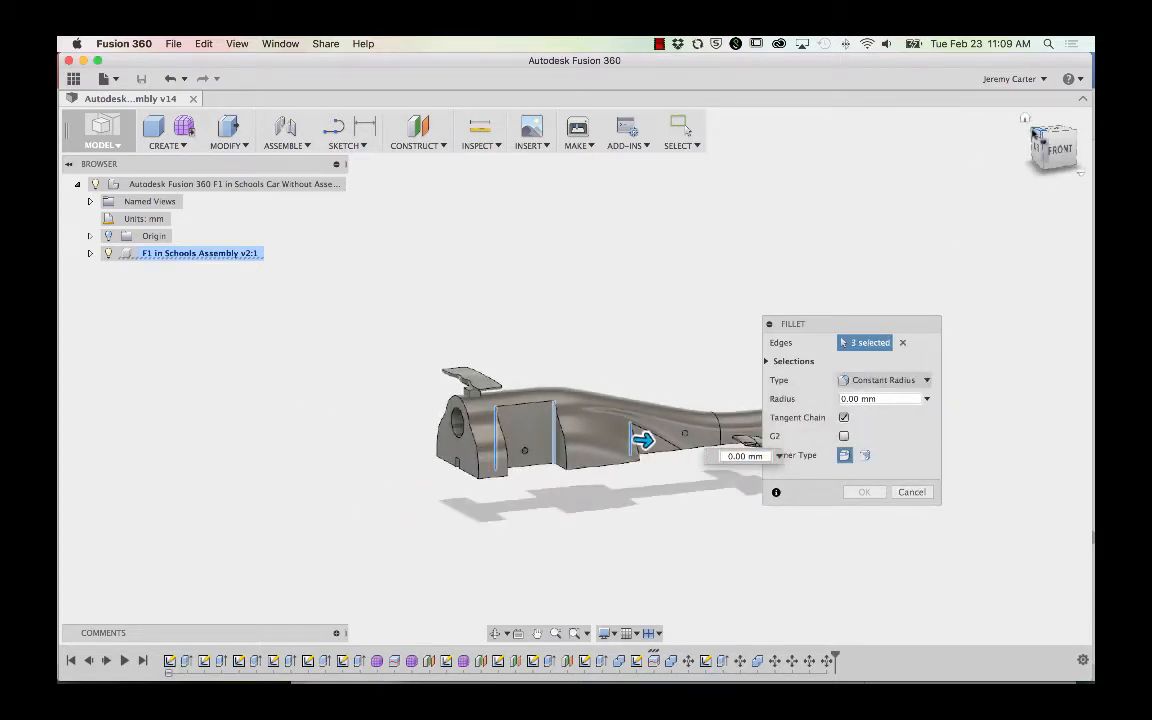
mouse_move(1045, 138)
mouse_down()
mouse_move(1078, 144)
mouse_move(965, 146)
mouse_up()
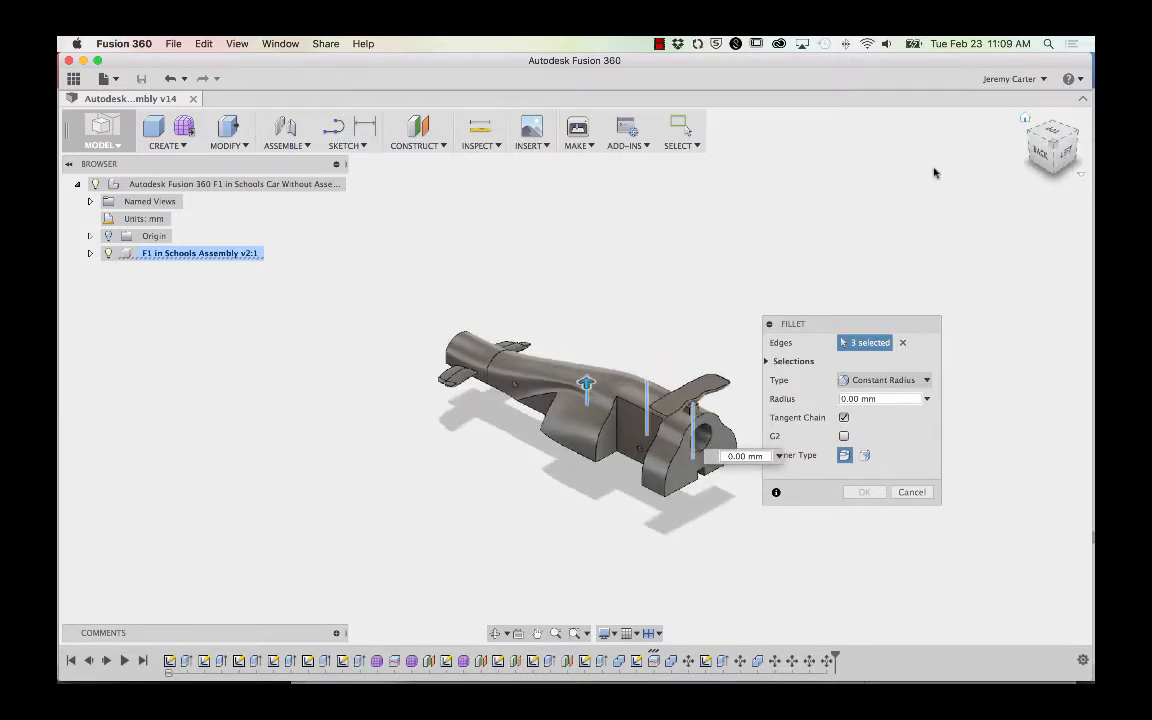
click(621, 424)
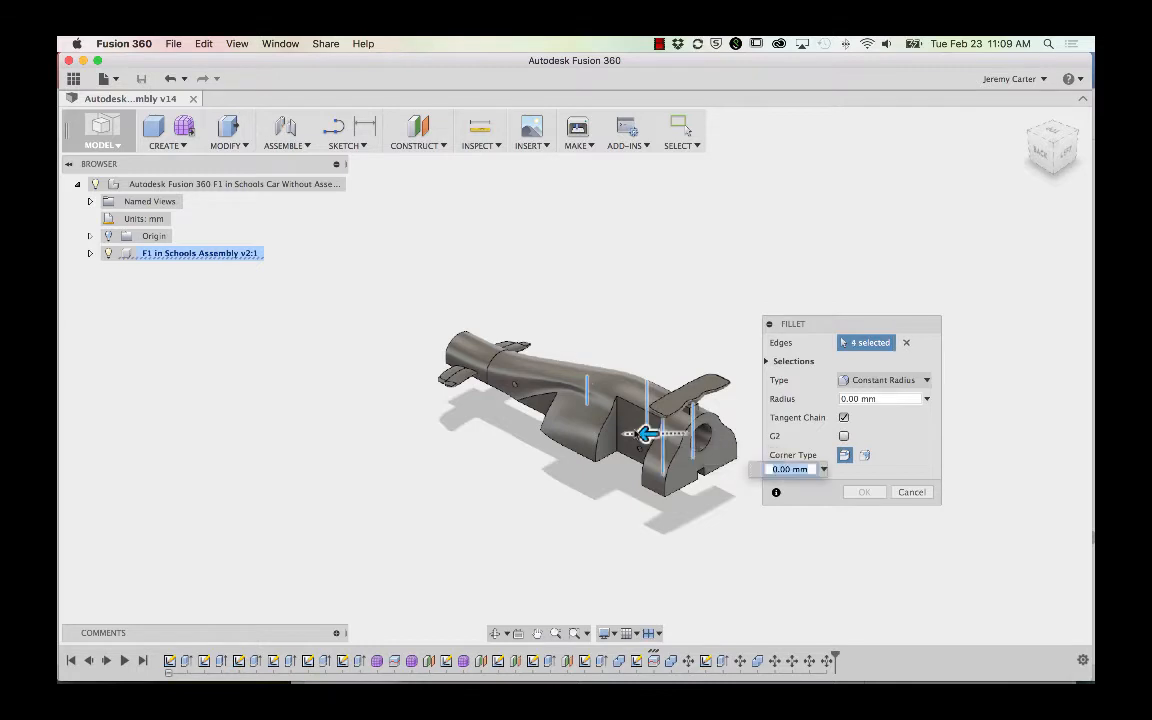
click(618, 424)
click(558, 406)
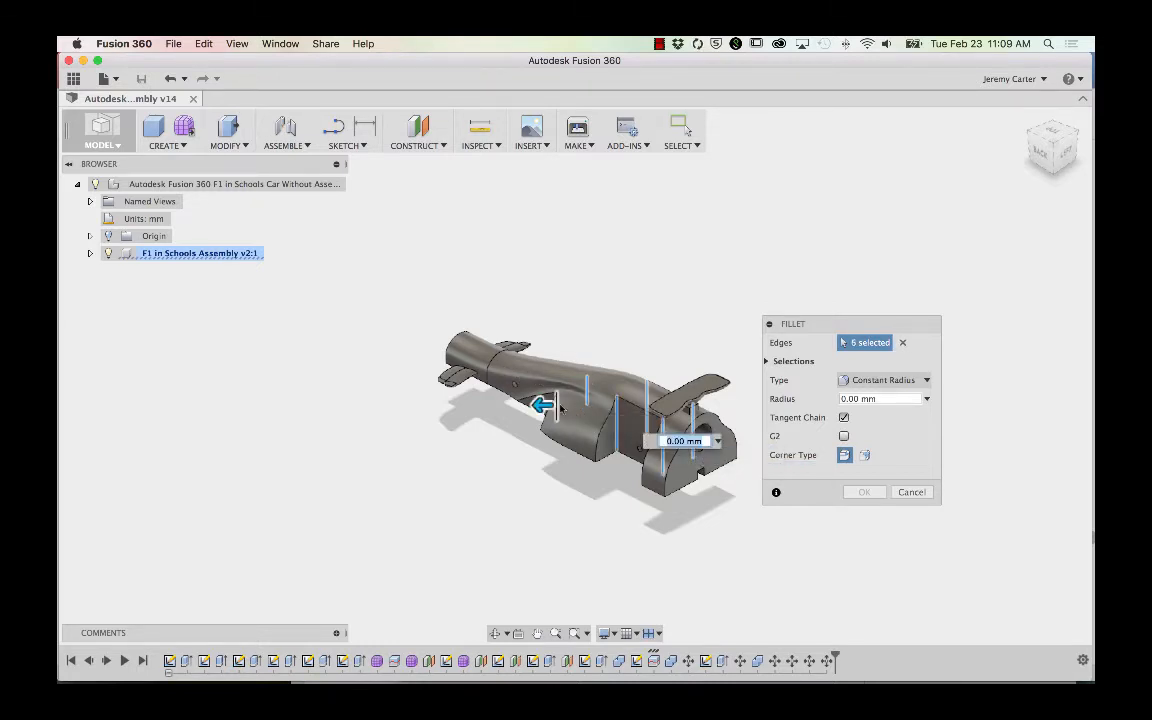
click(843, 398)
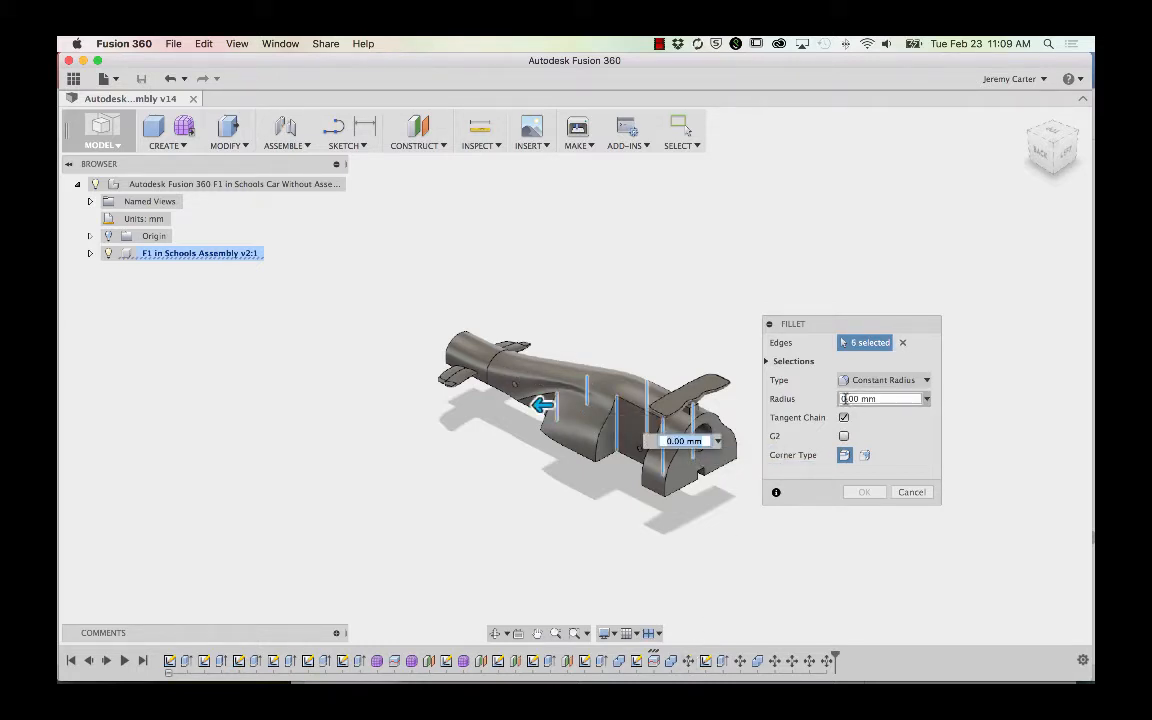
key(BackSpace)
text(3)
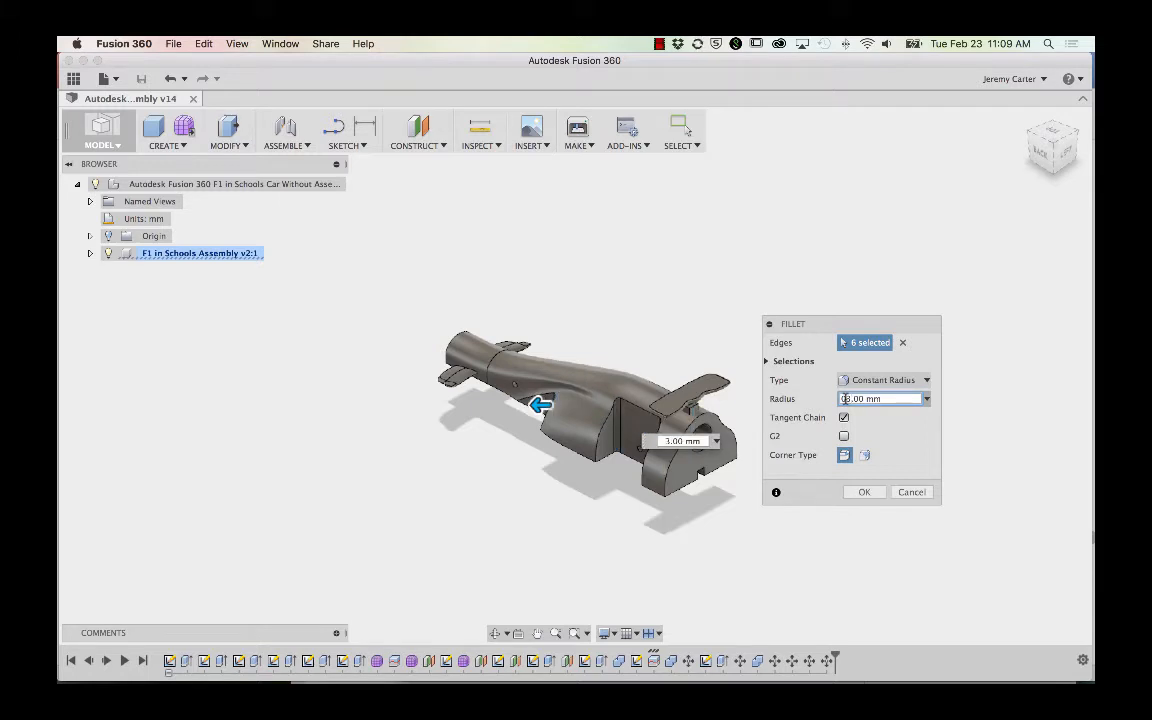
click(864, 493)
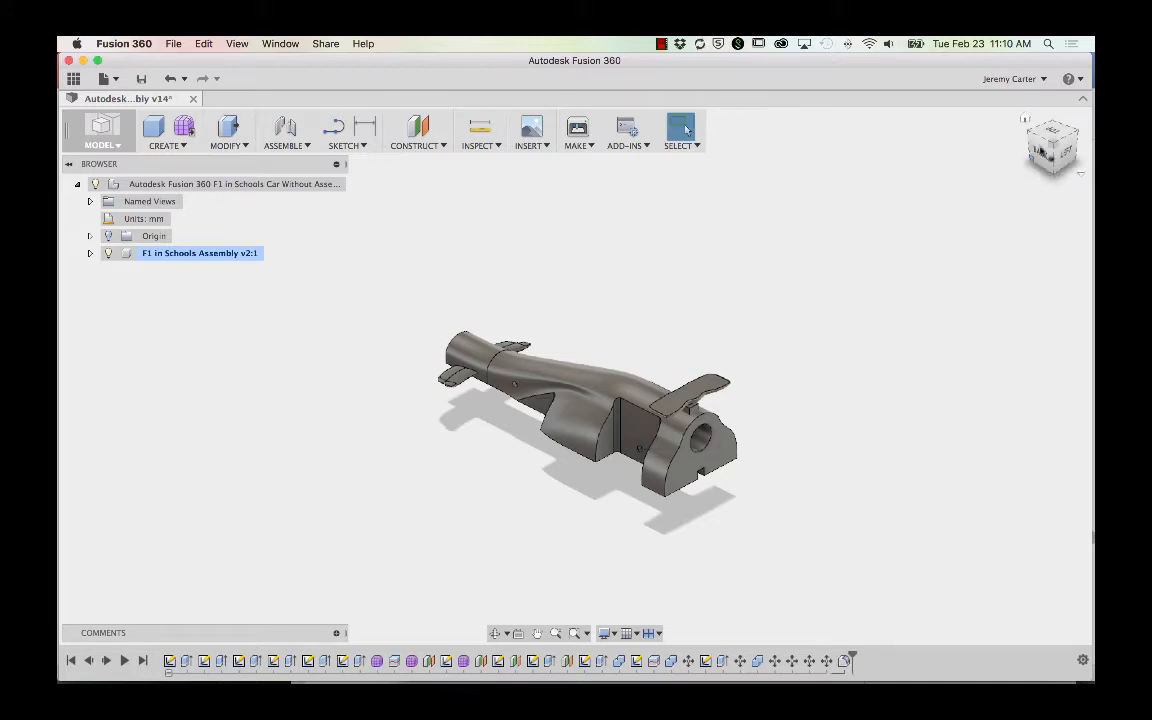
- Round the curved front edge of the car's nose with a constant-radius fillet
mouse_move(1033, 137)
mouse_down()
mouse_move(1076, 170)
mouse_move(1033, 138)
mouse_up()
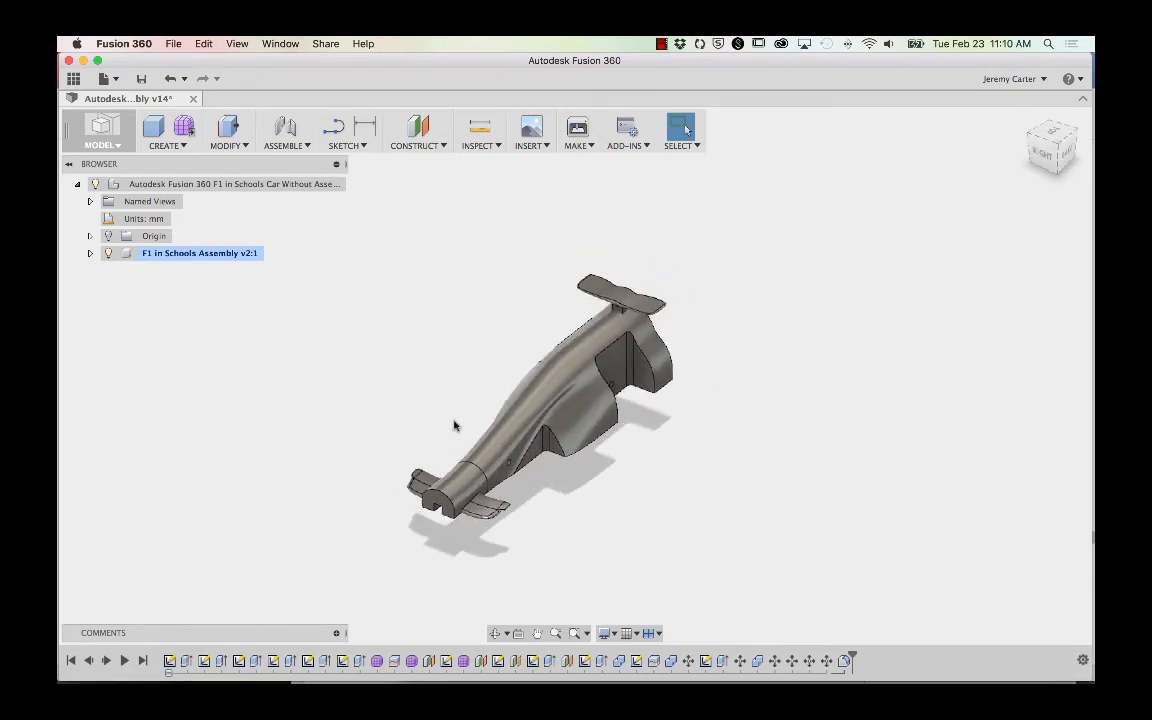
click(228, 140)
click(236, 180)
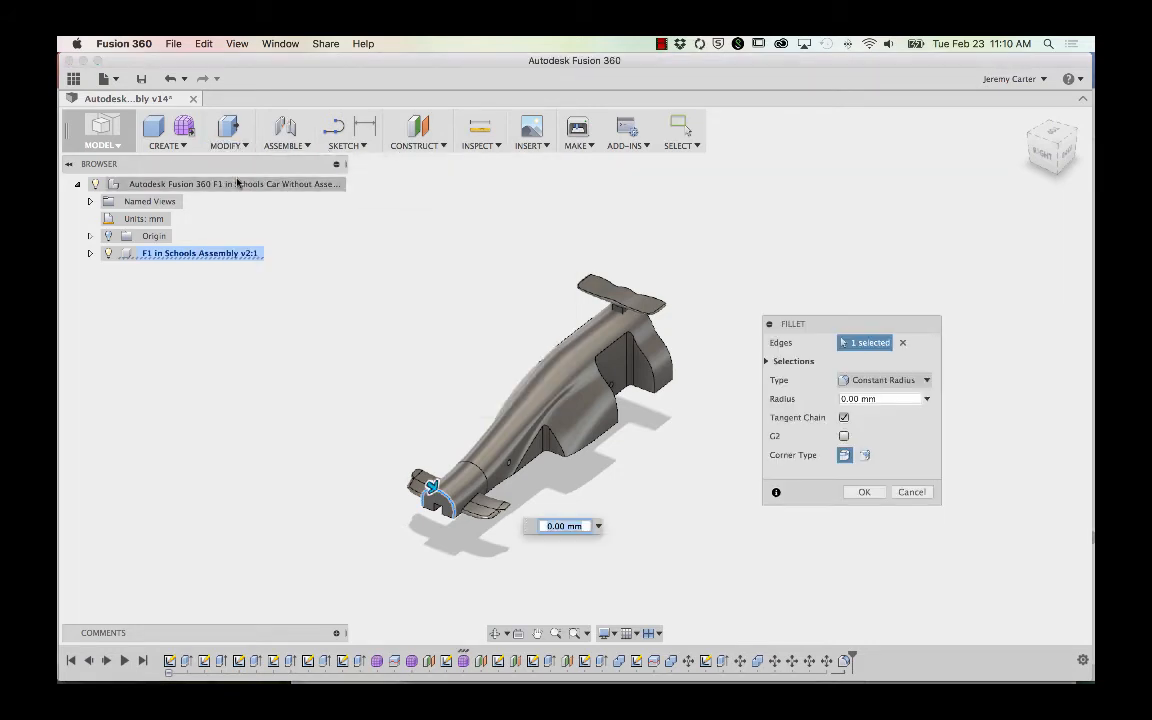
click(864, 492)
- Fillet the outer edge chains around the rear wheel cutouts on both sides of the body with a 5 mm constant radius
scroll(648, 399, up, 5)
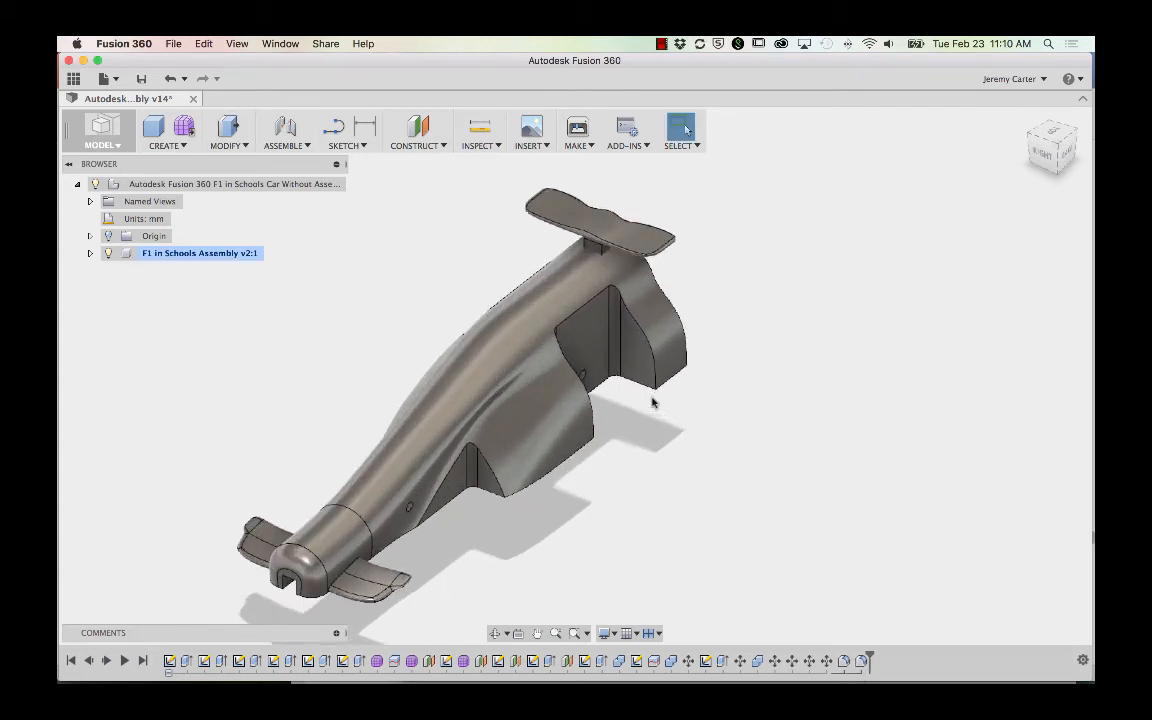
click(229, 138)
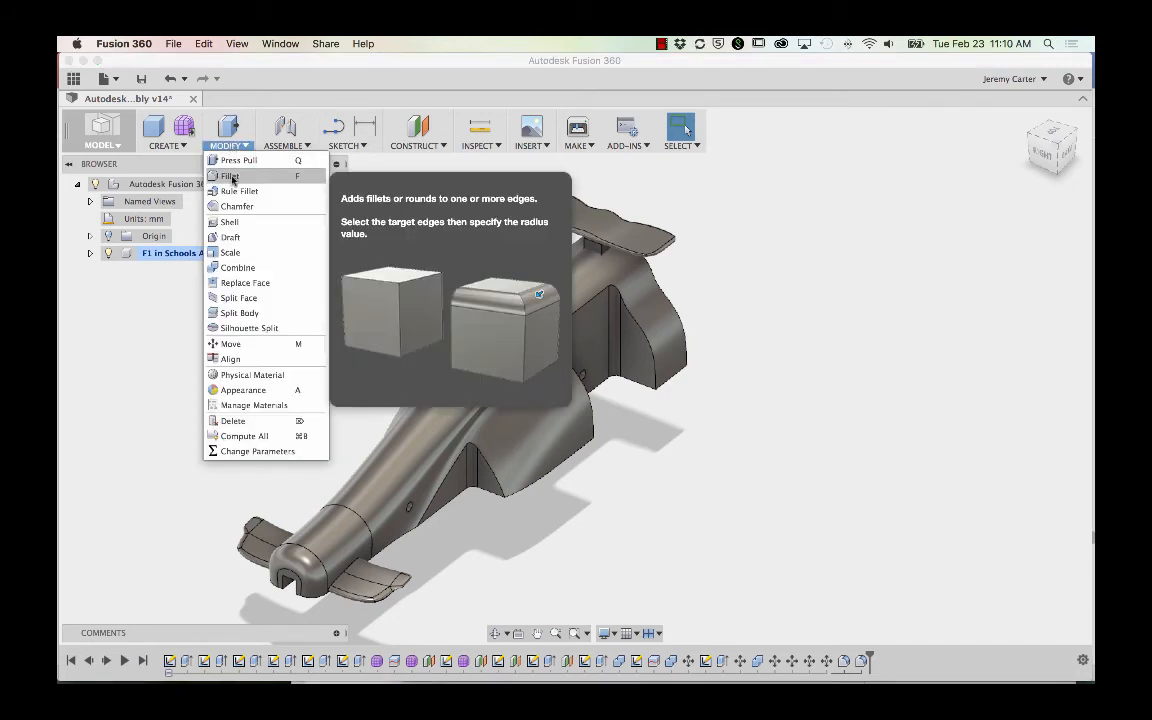
click(230, 176)
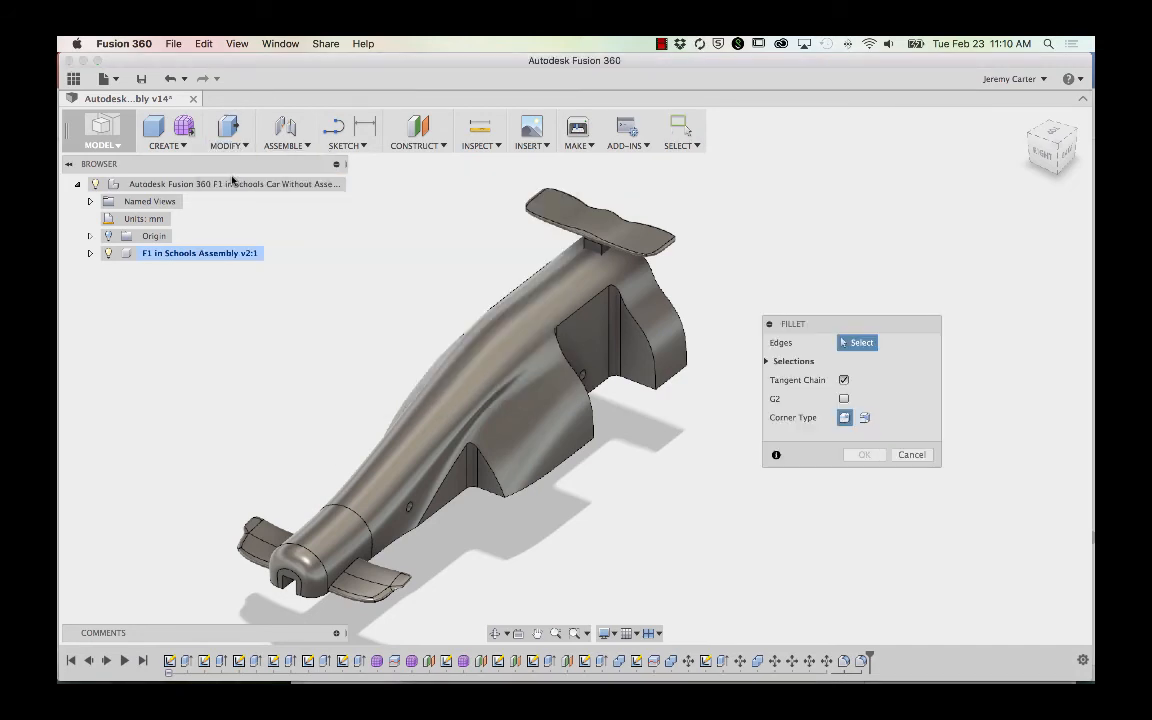
click(585, 307)
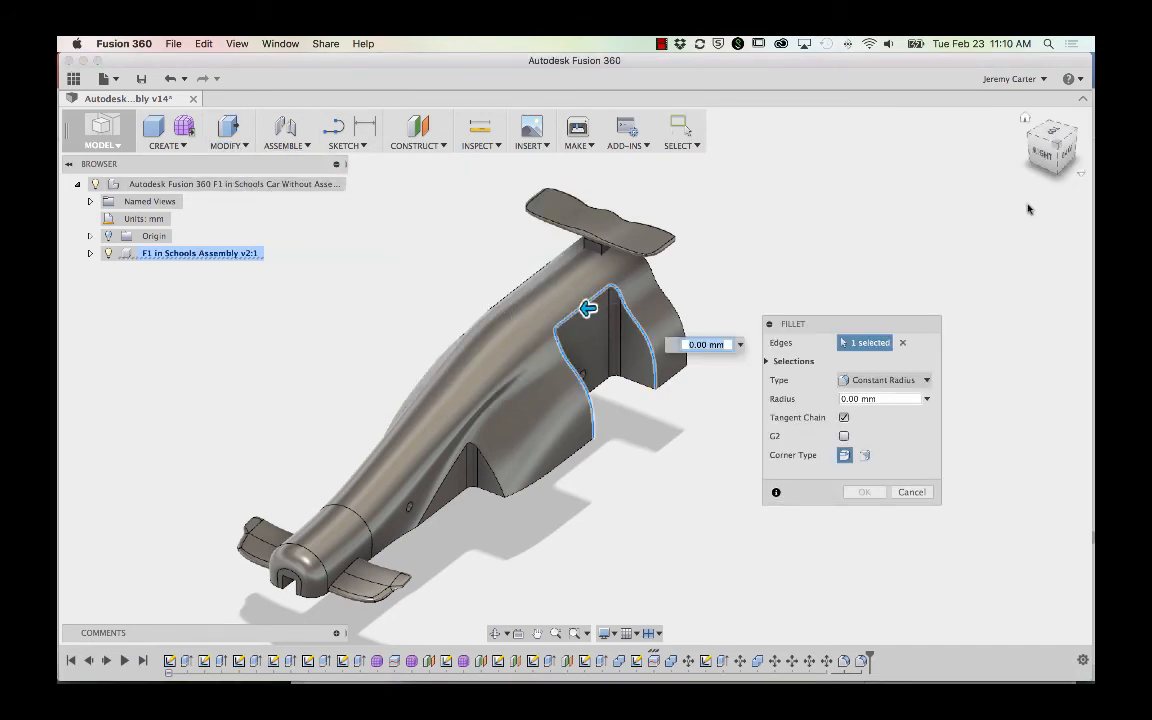
click(1030, 136)
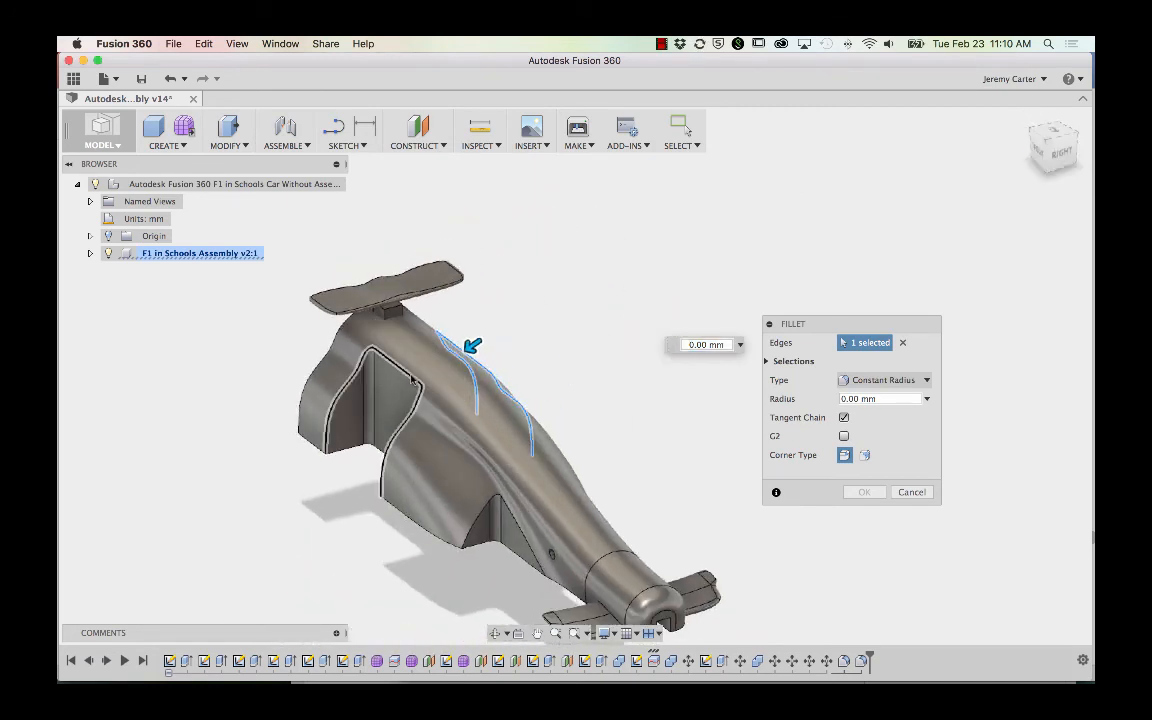
click(372, 347)
click(847, 397)
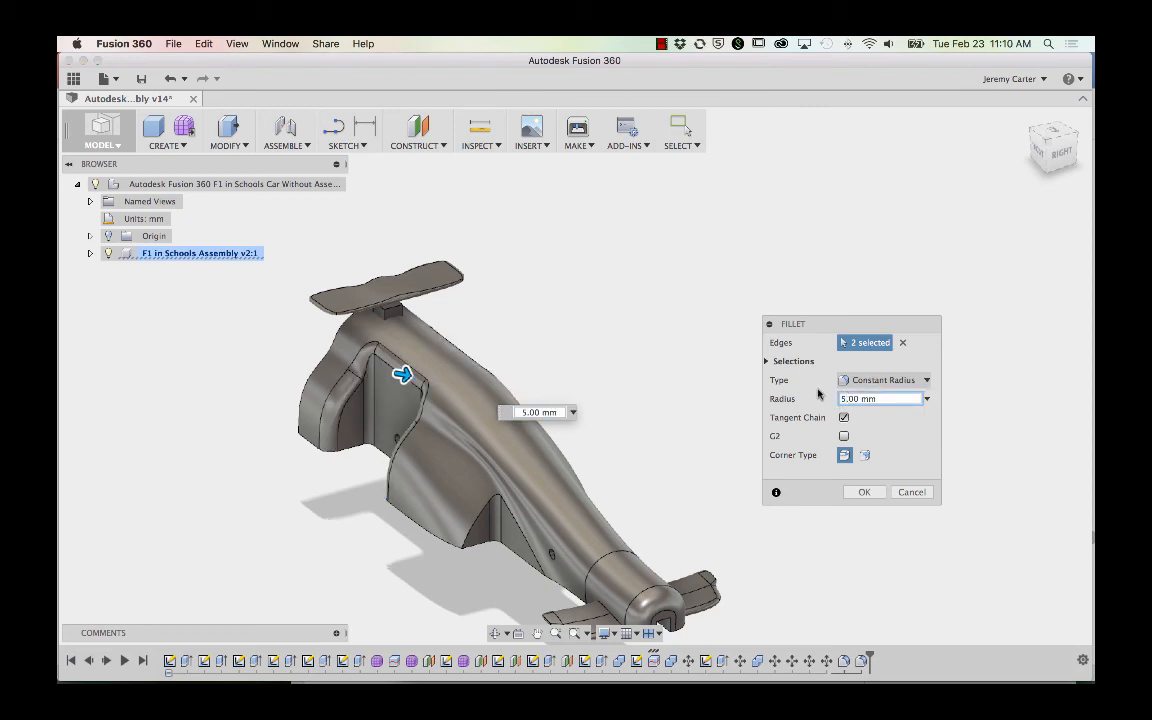
click(865, 494)
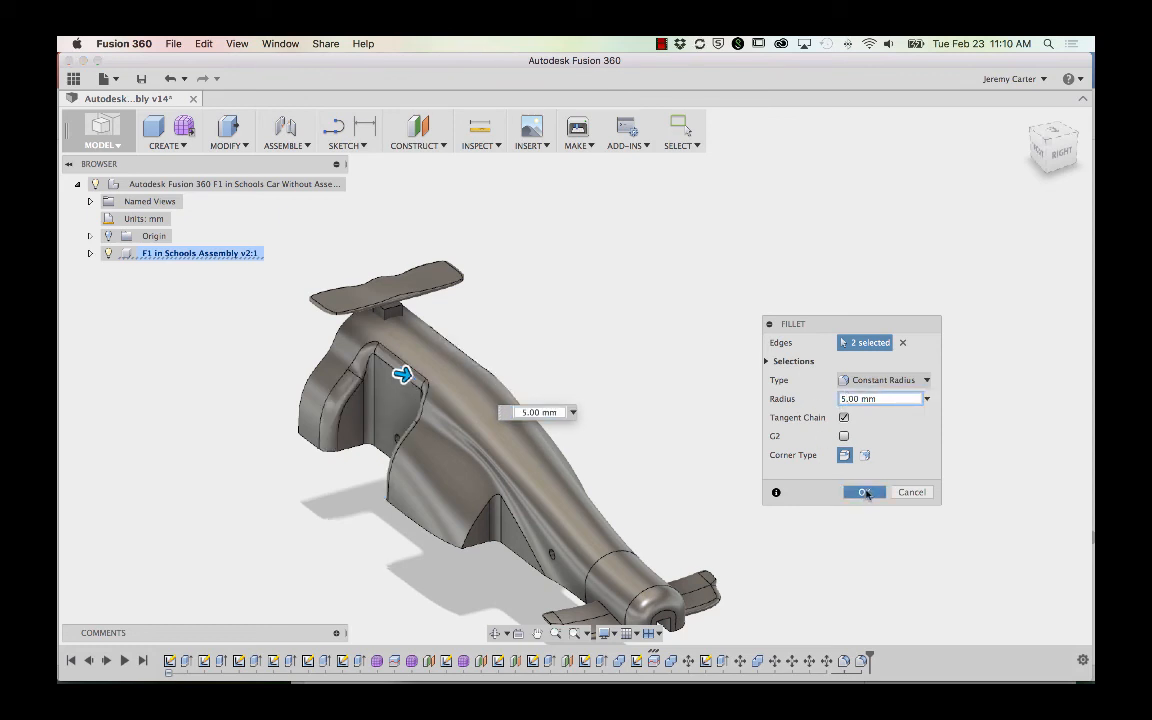